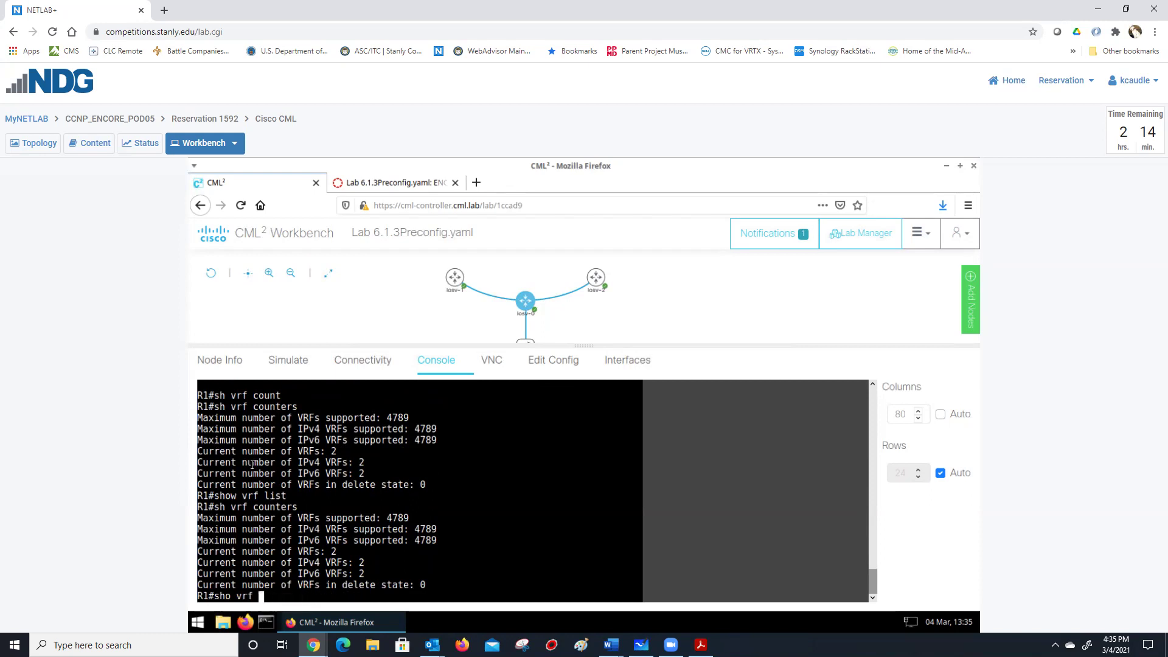
# Run show vrf on R1 and highlight the Customer_A and Customer_B VRF table.
pyautogui.press('Return')
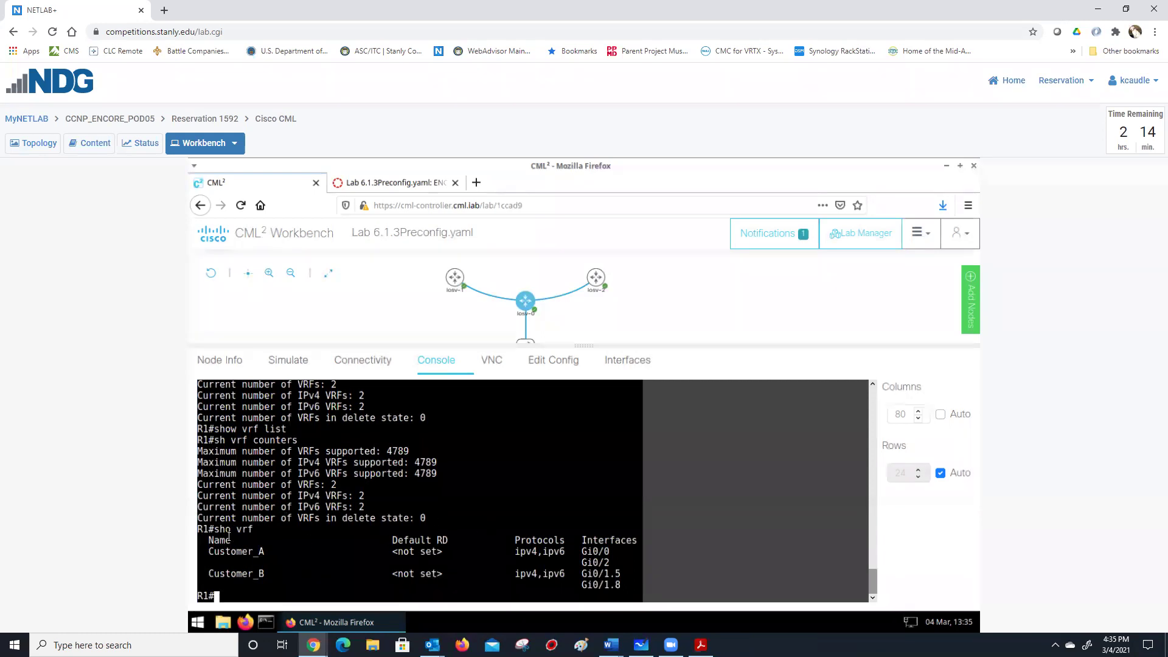
pyautogui.moveTo(198, 528); pyautogui.dragTo(621, 586)
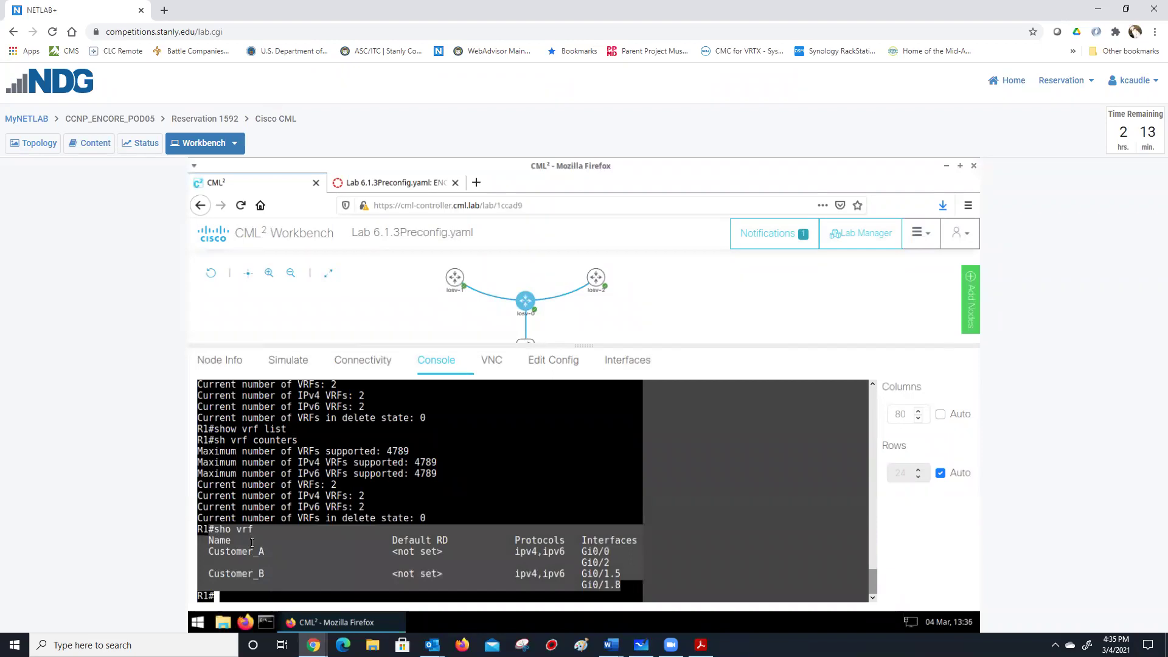
pyautogui.press('Return')
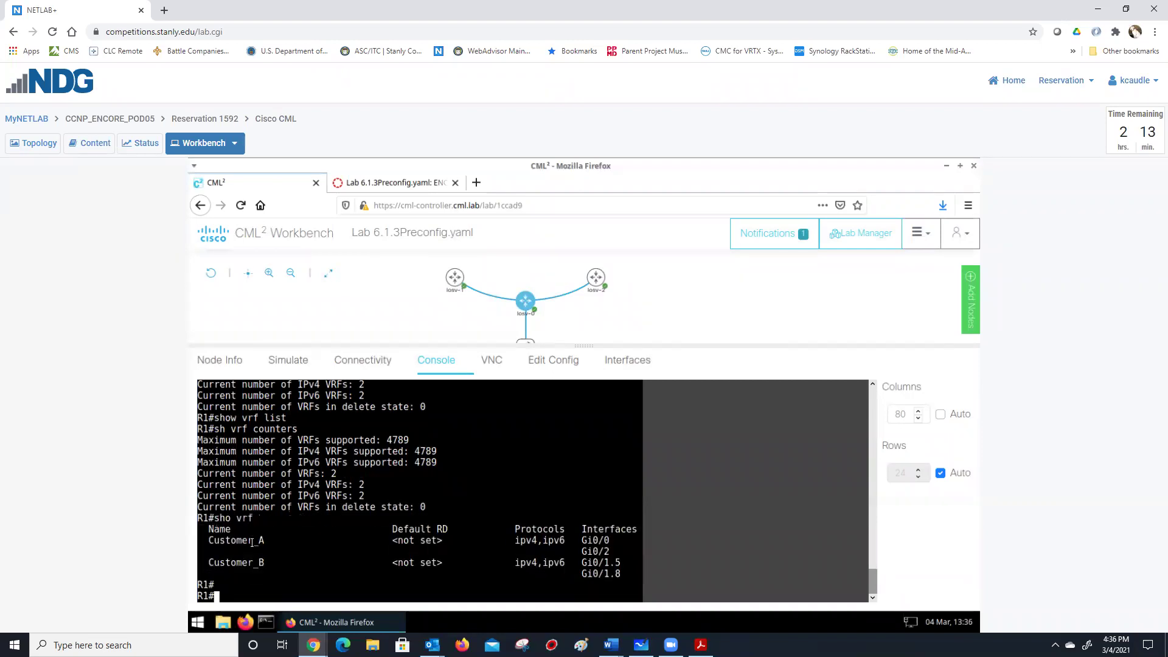
# Run 'sh ip vrf interfaces' and highlight the Customer_A interface rows (Gi0/0, Gi0/2).
pyautogui.write('sh ip vrf inter')
pyautogui.press('Tab')
pyautogui.press('Return')
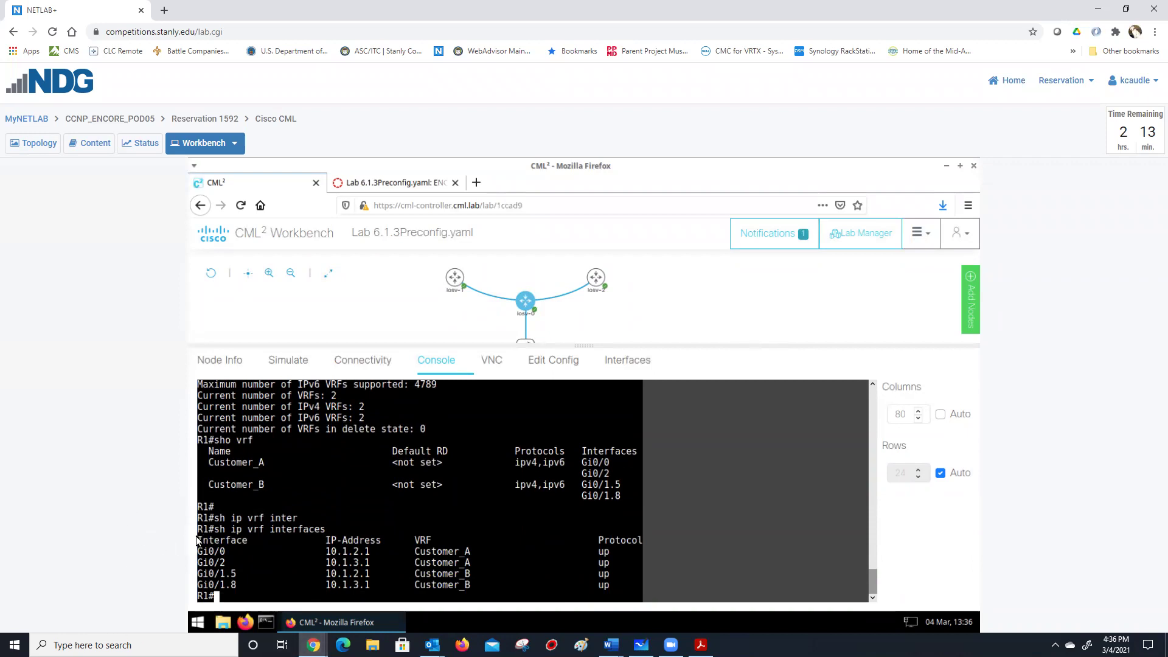
pyautogui.tripleClick(303, 531)
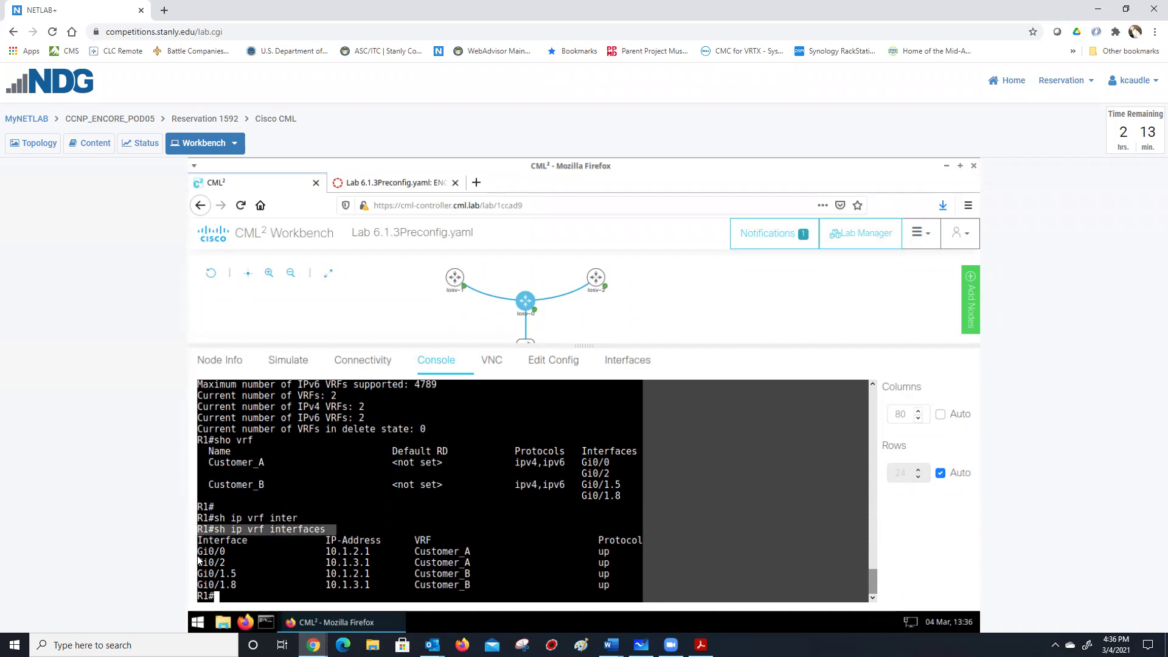
pyautogui.moveTo(199, 541); pyautogui.dragTo(298, 568)
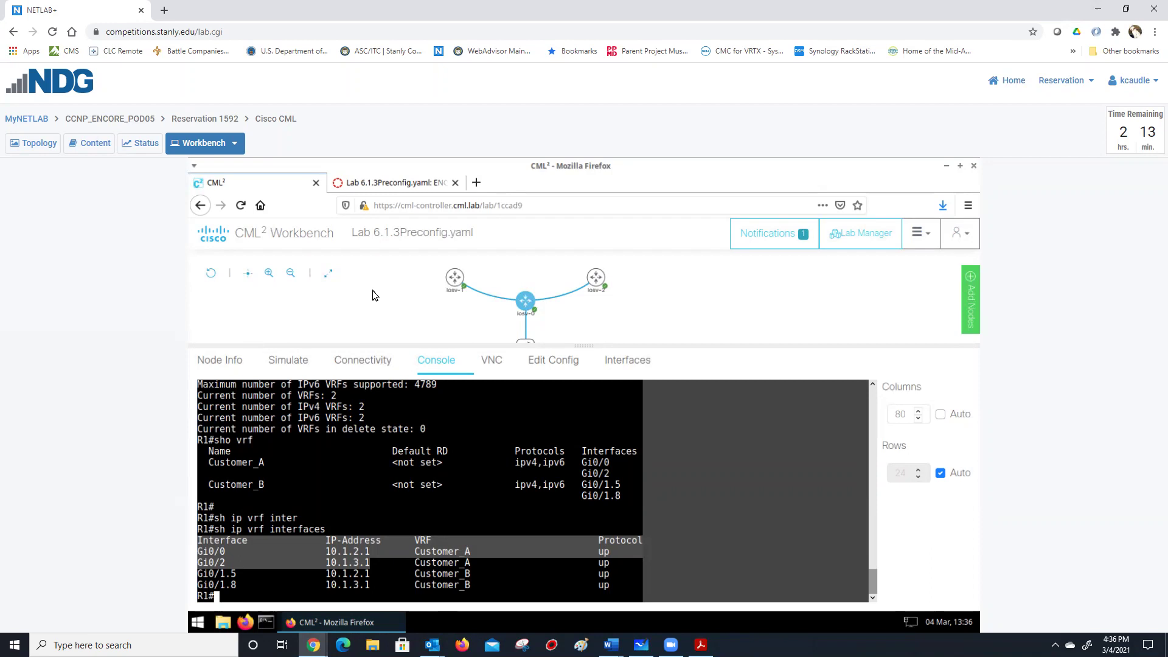
# Glance at the Lab 6.1.3Preconfig.yaml page, then return to the CML workbench.
pyautogui.click(438, 172)
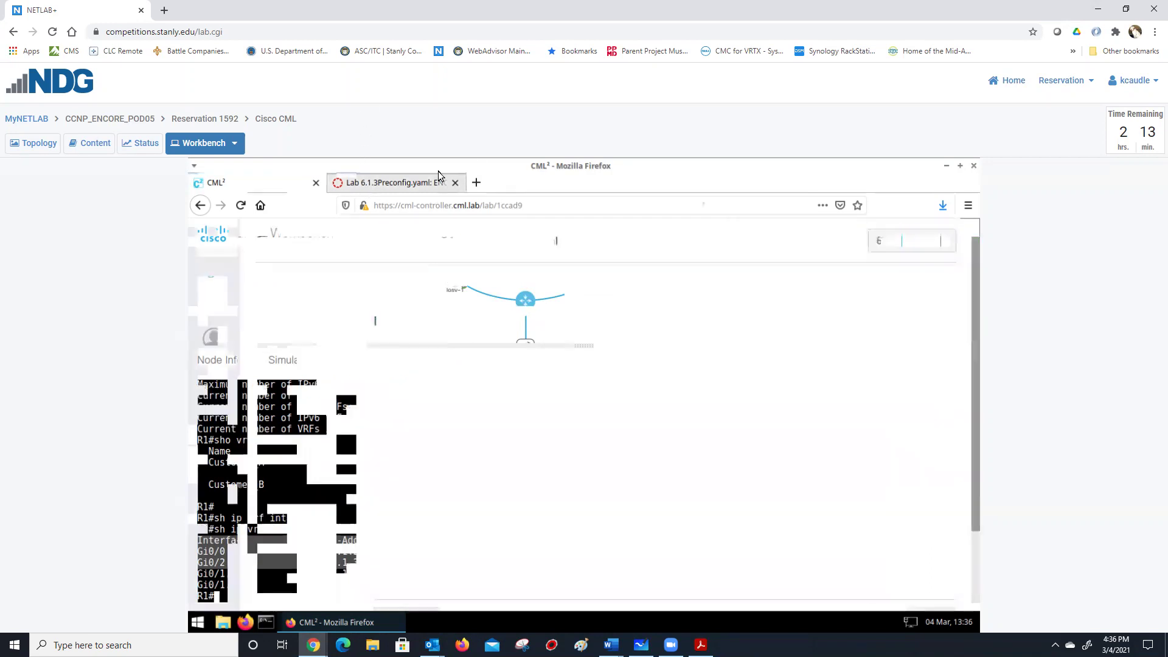
pyautogui.click(235, 184)
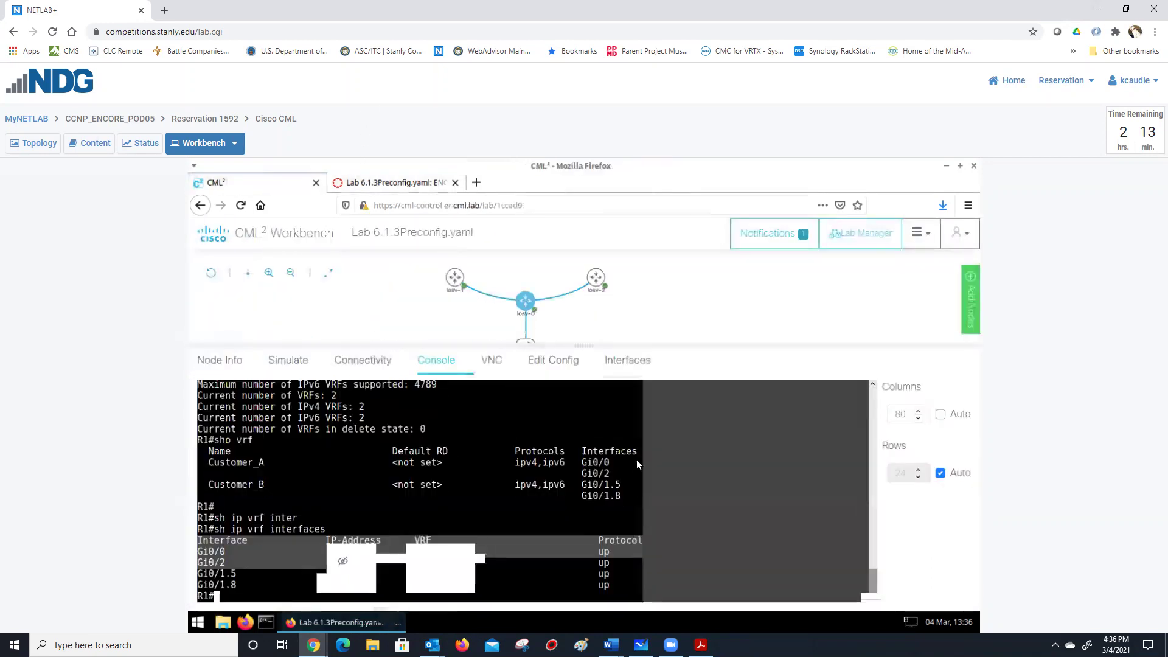
pyautogui.moveTo(522, 314)
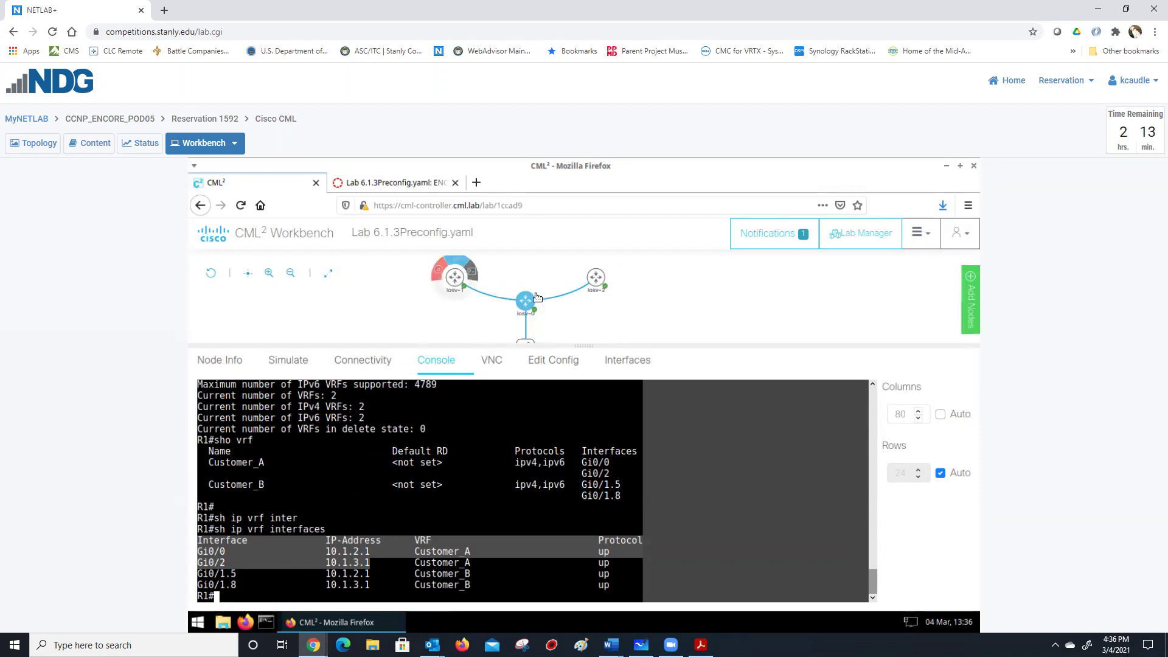
pyautogui.moveTo(471, 276)
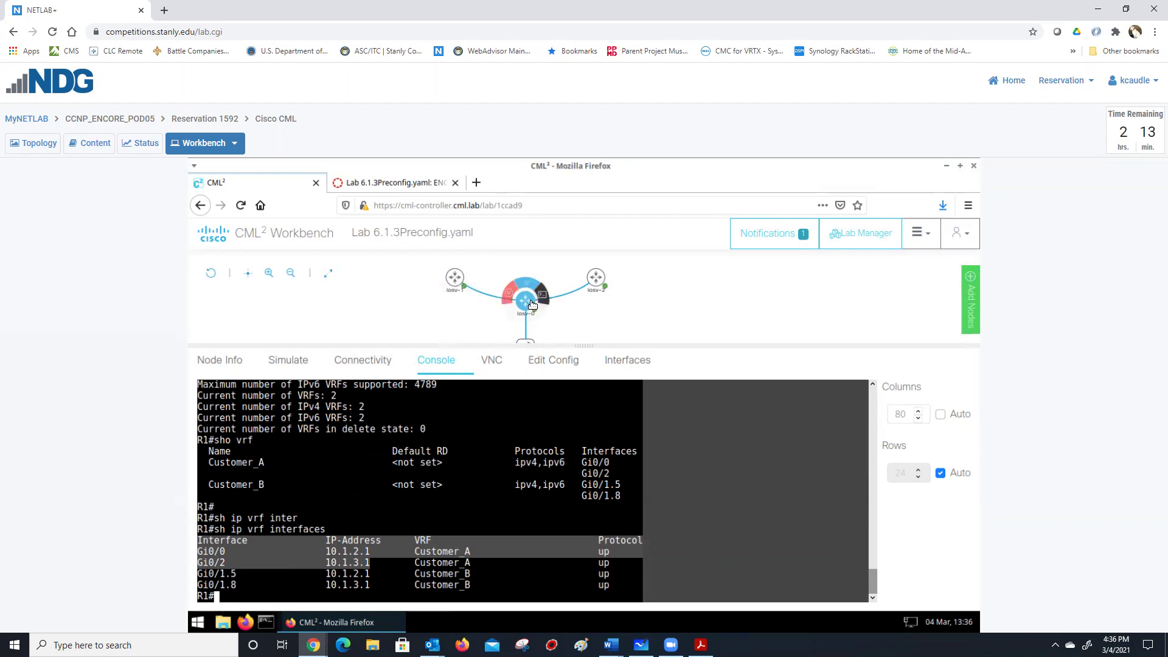
# Show R1's configuration and scroll through its Customer_A and Customer_B vrf definitions and back to the top.
pyautogui.click(552, 361)
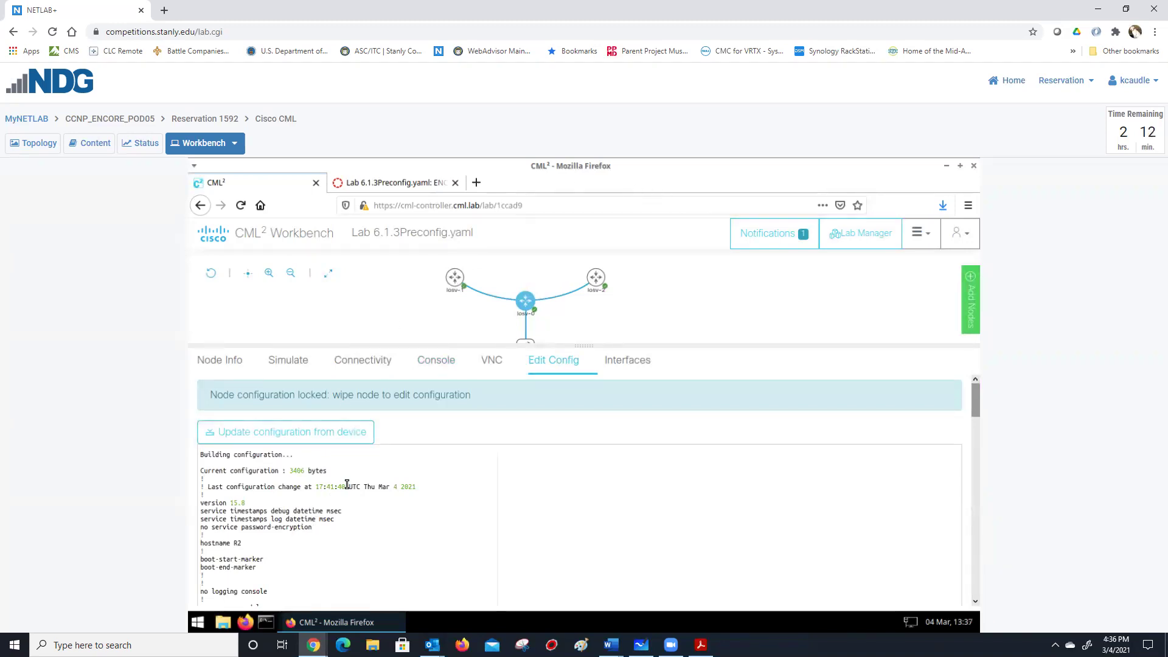
pyautogui.scroll(-3, 335, 503)
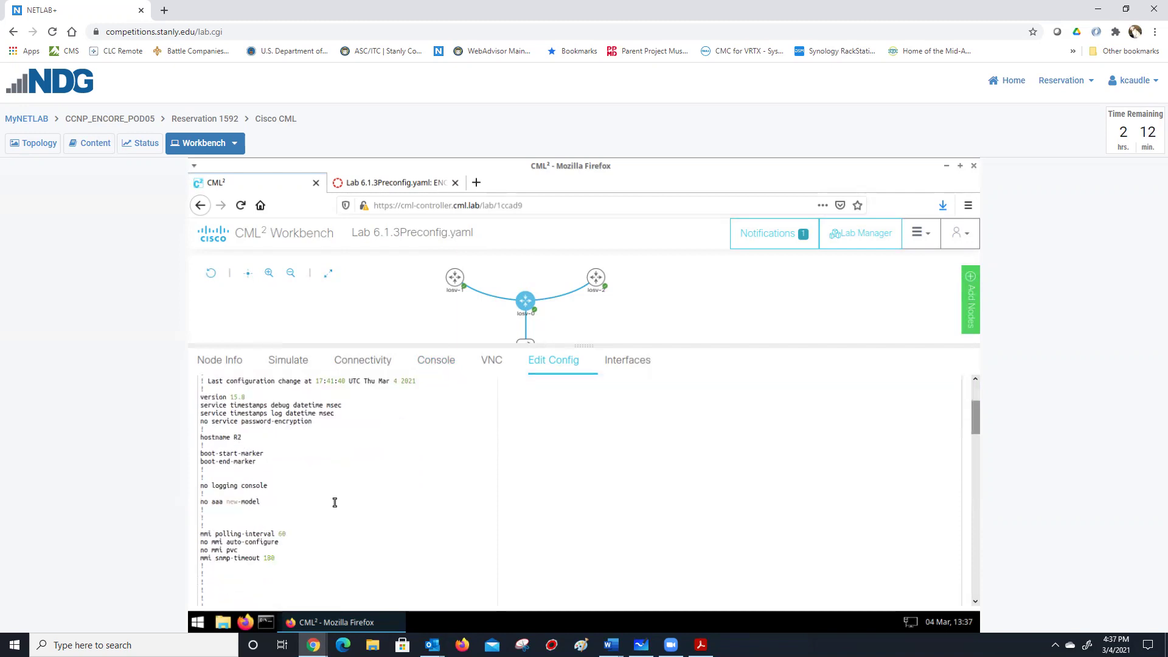
pyautogui.scroll(-8, 335, 503)
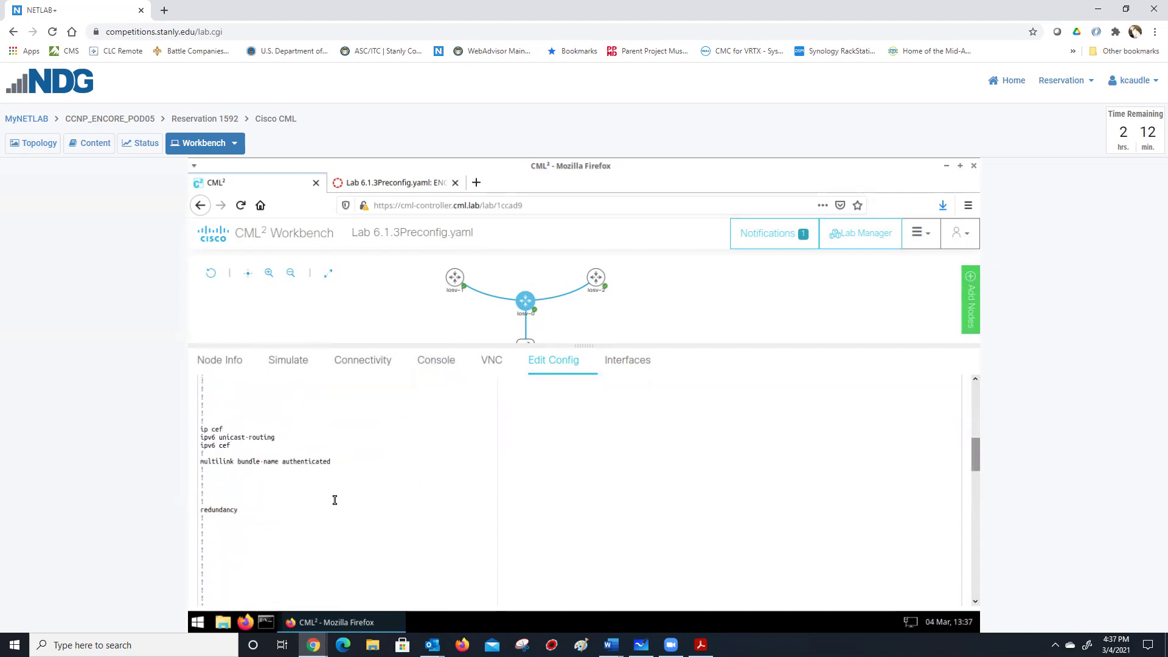
pyautogui.scroll(-8, 335, 500)
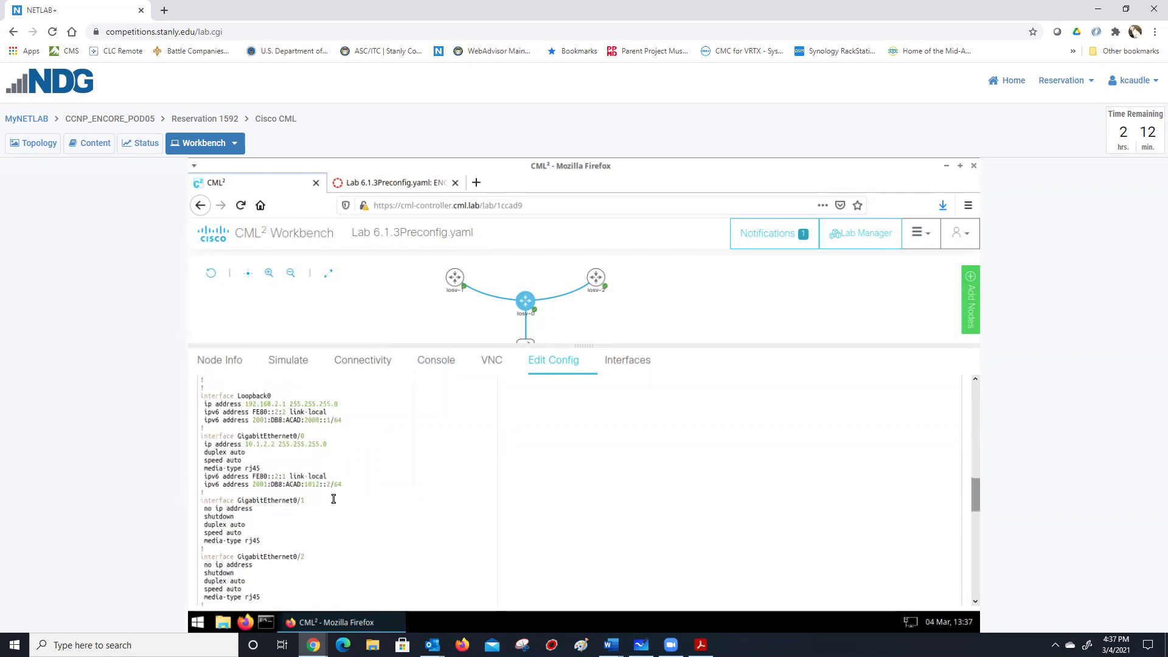
pyautogui.scroll(-8, 334, 499)
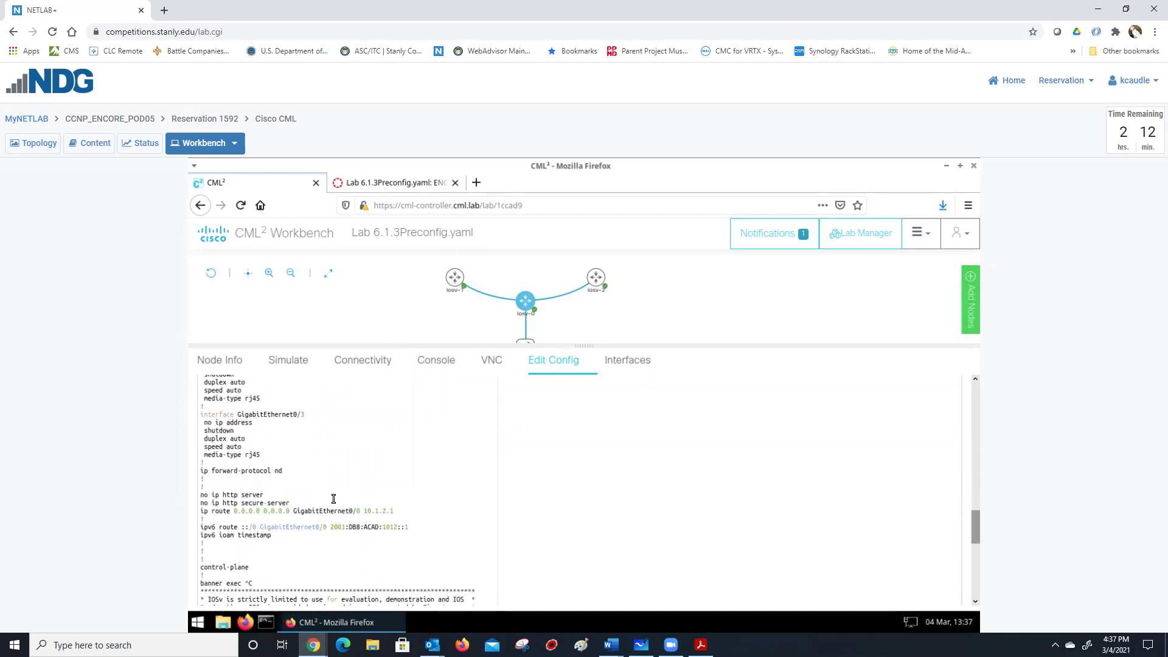
pyautogui.scroll(-10, 334, 499)
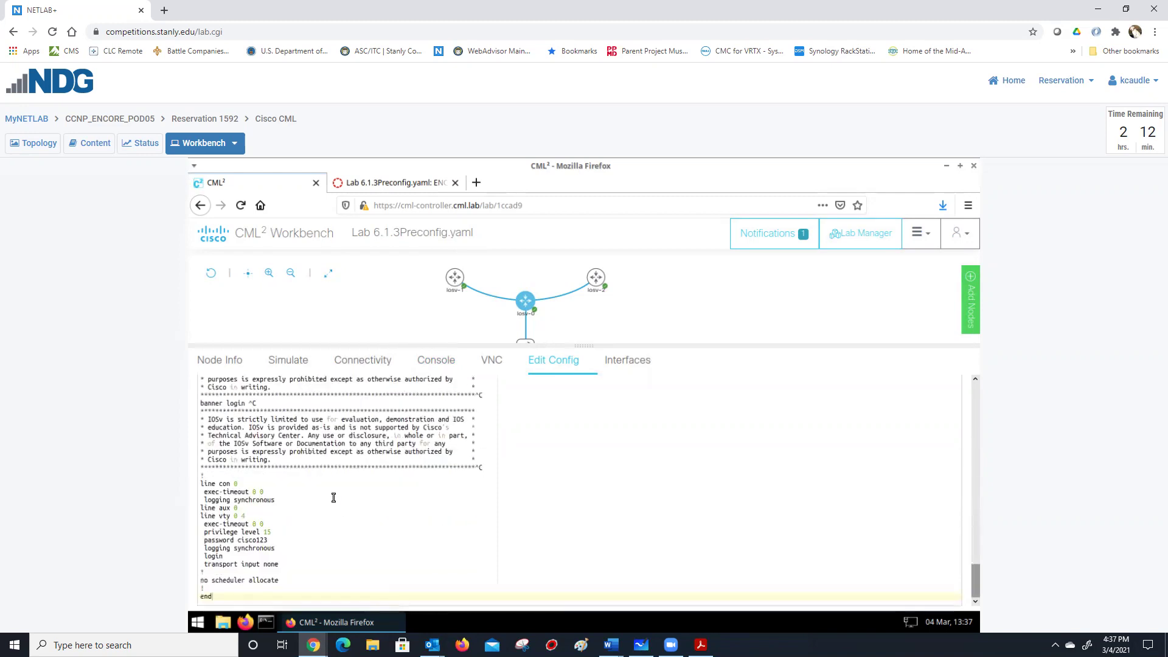
pyautogui.scroll(10, 333, 496)
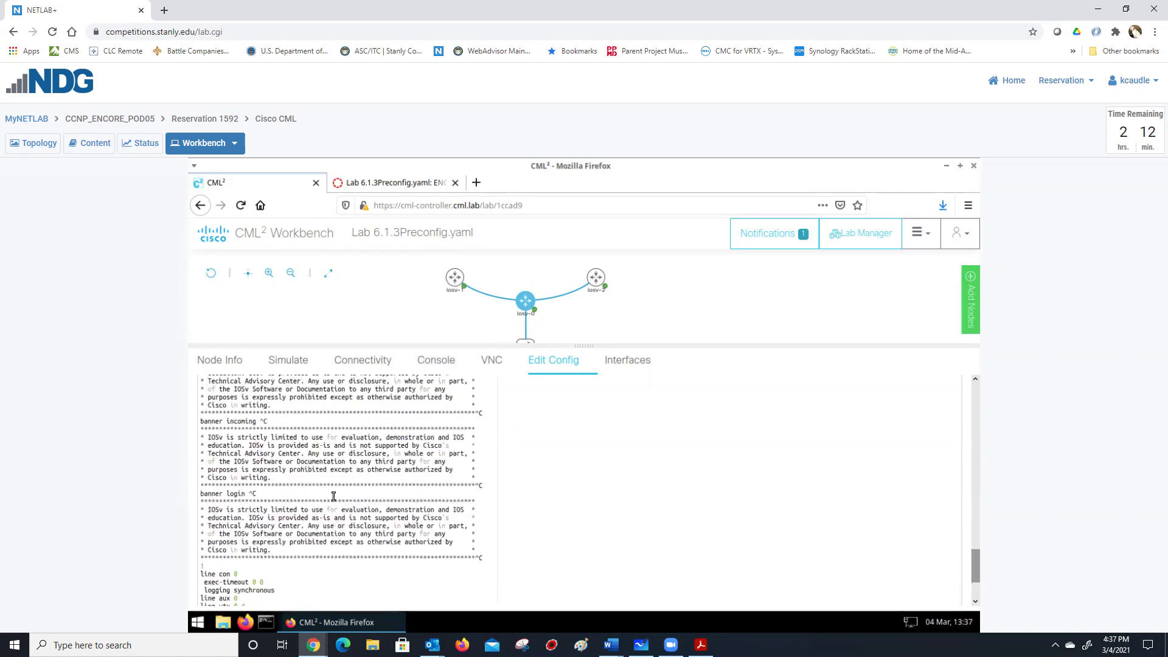
pyautogui.scroll(8, 334, 497)
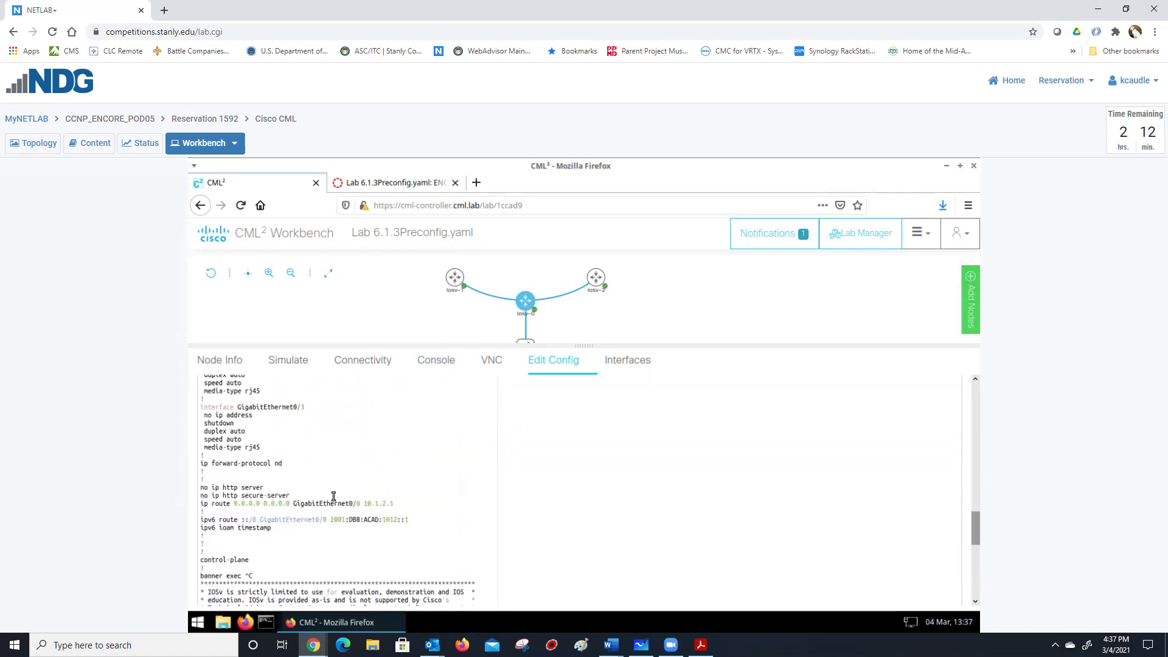
pyautogui.scroll(5, 334, 496)
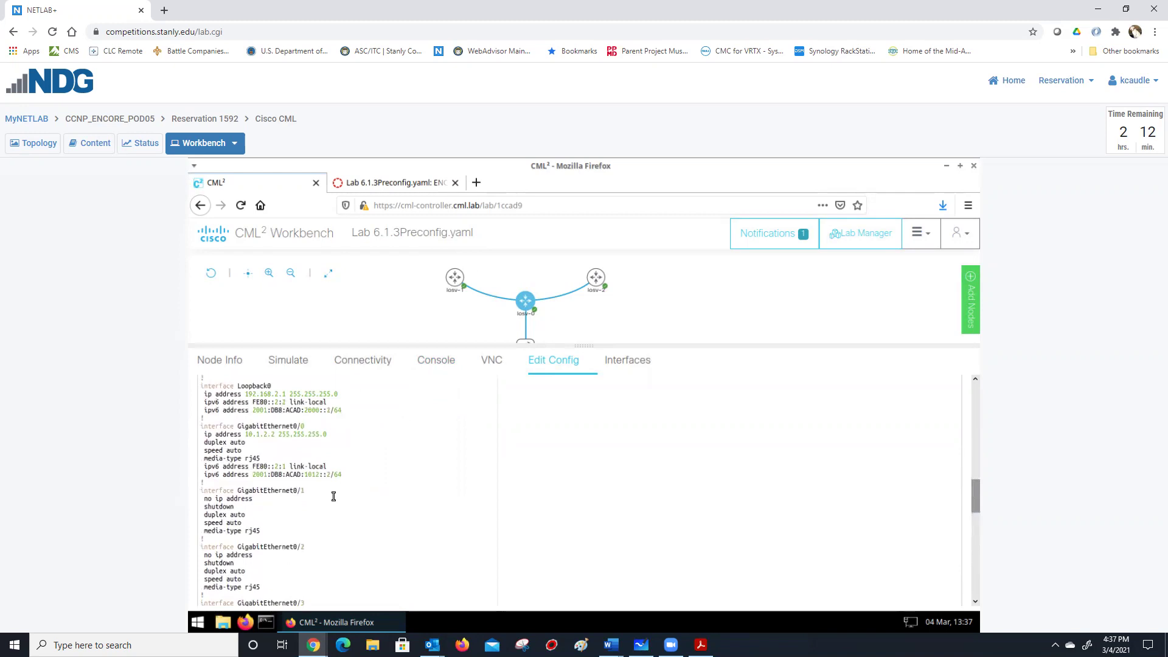
pyautogui.scroll(6, 333, 496)
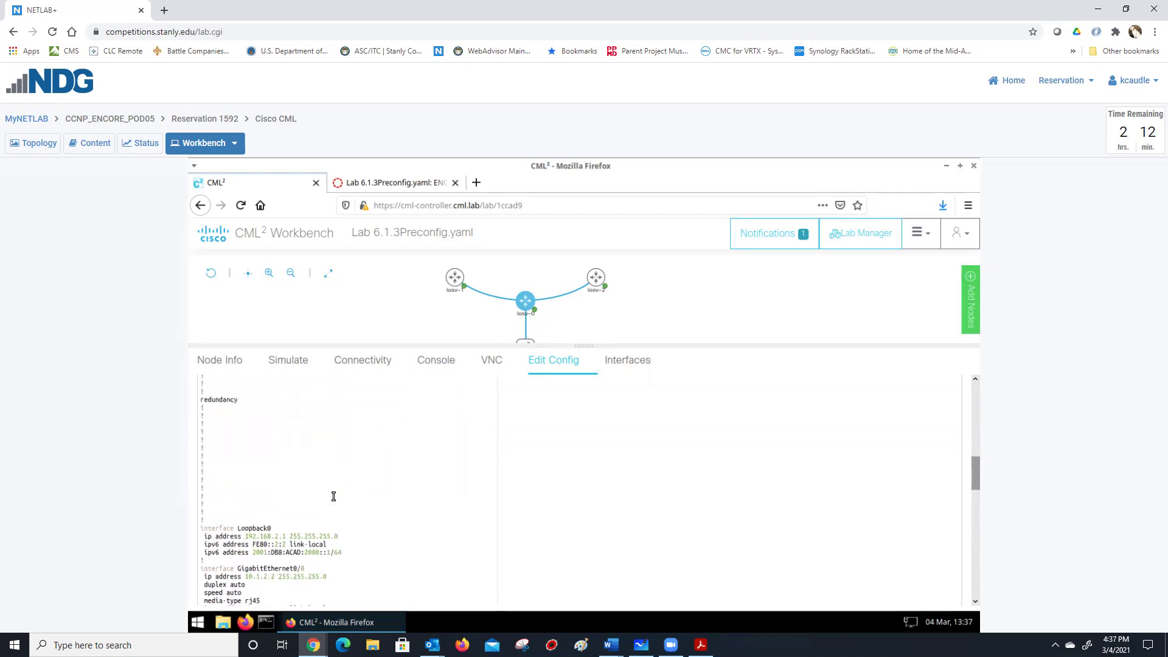
pyautogui.scroll(5, 334, 497)
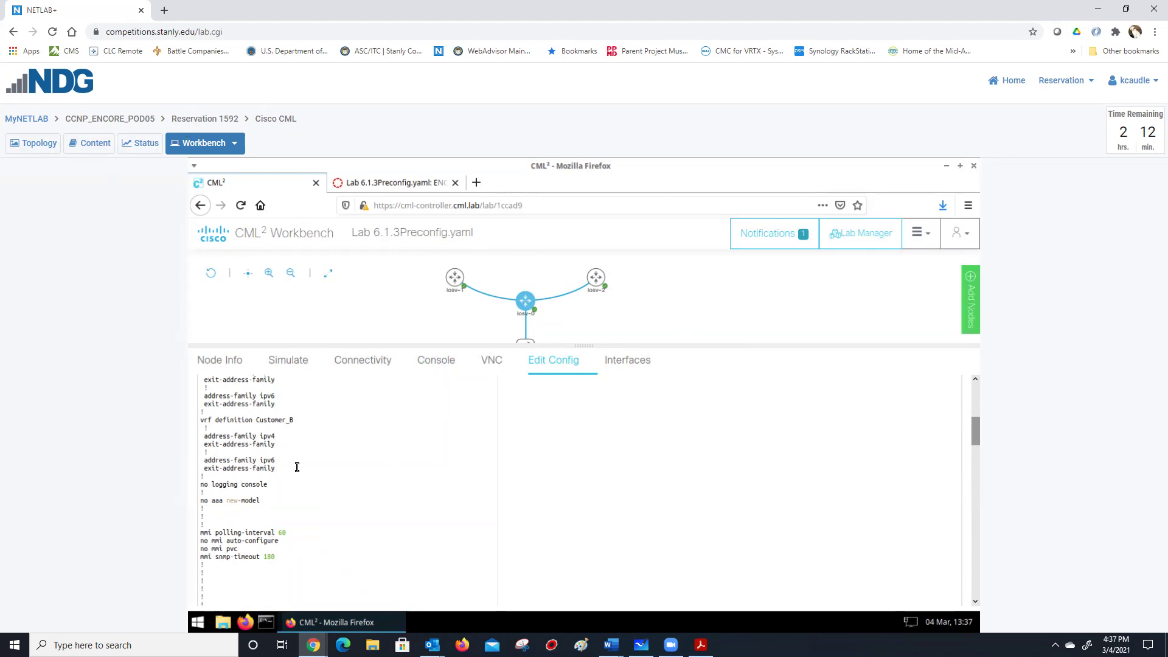
pyautogui.scroll(1, 297, 466)
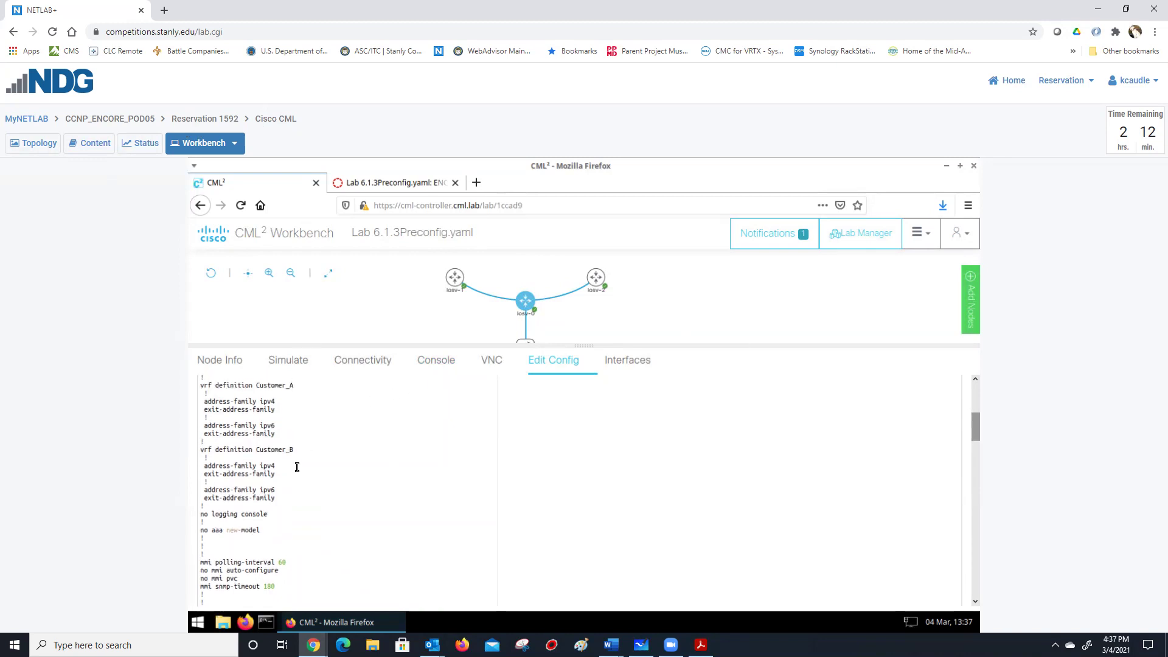
pyautogui.scroll(1, 297, 466)
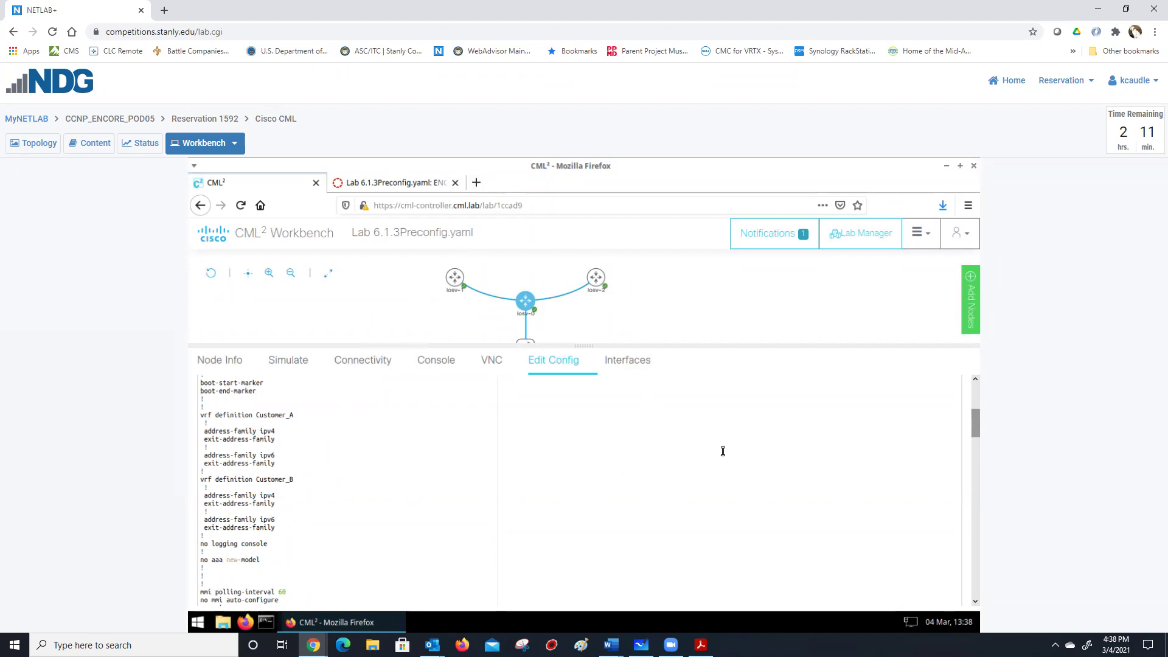
pyautogui.scroll(3, 722, 451)
pyautogui.scroll(3, 455, 512)
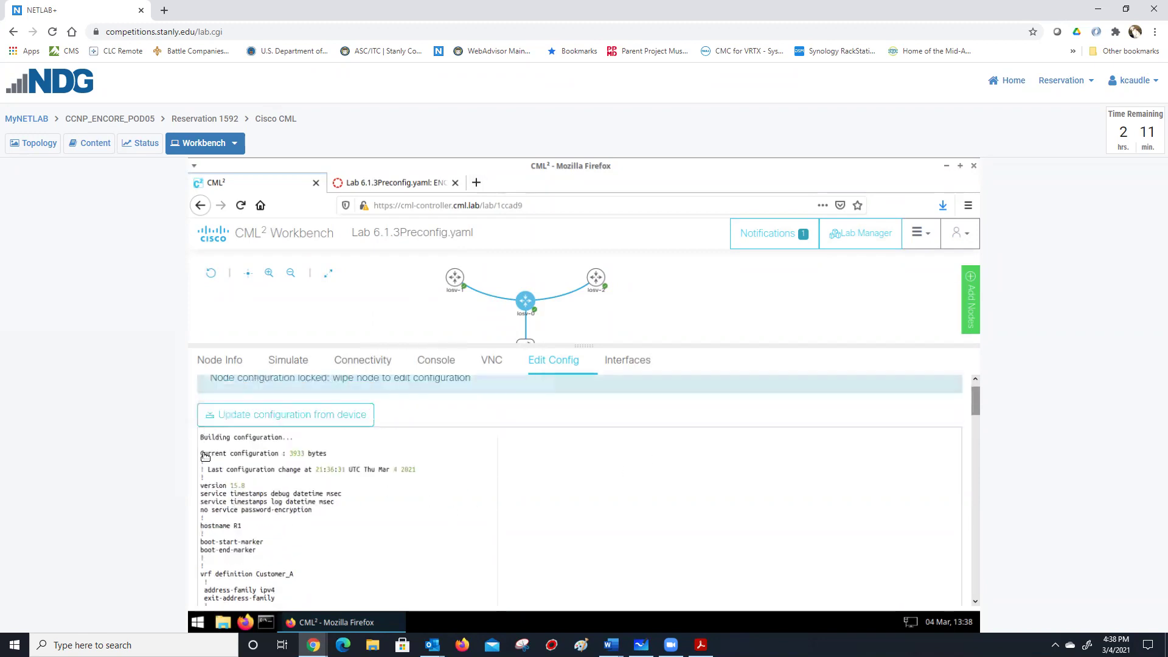
# Select R1's configuration from the top through the vty lines and copy it.
pyautogui.moveTo(202, 494)
pyautogui.mouseDown()
pyautogui.moveTo(300, 517)
pyautogui.moveTo(319, 575)
pyautogui.moveTo(319, 586)
pyautogui.moveTo(206, 583)
pyautogui.mouseUp()
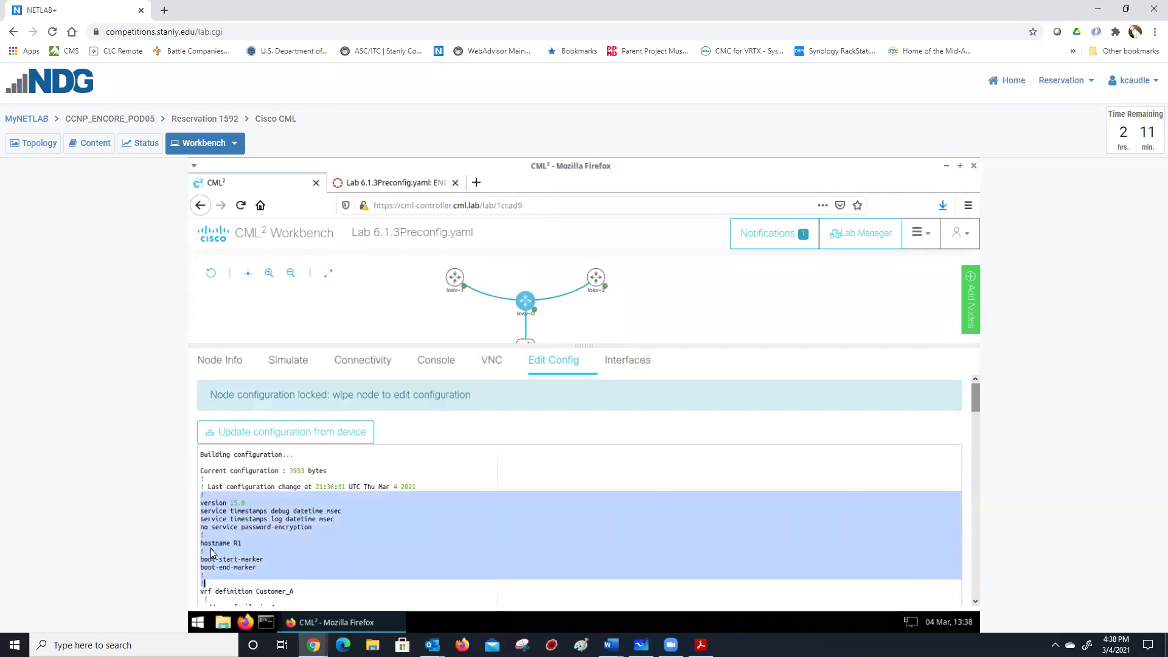
pyautogui.click(201, 535)
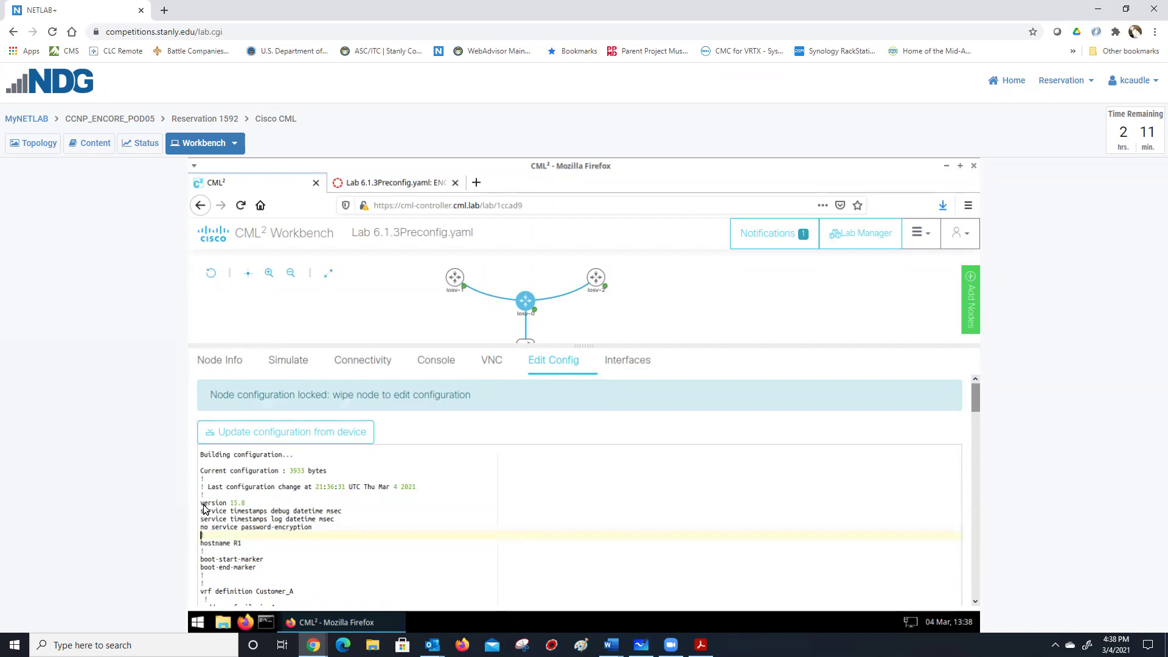
pyautogui.moveTo(201, 495); pyautogui.dragTo(305, 608)
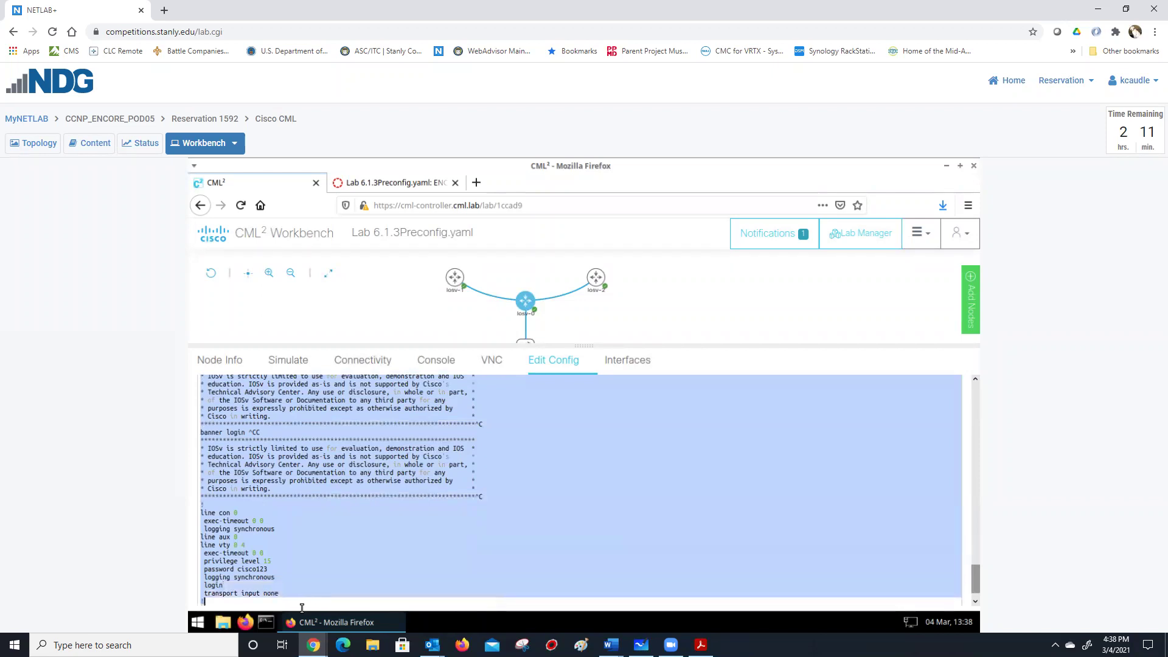
pyautogui.rightClick(270, 495)
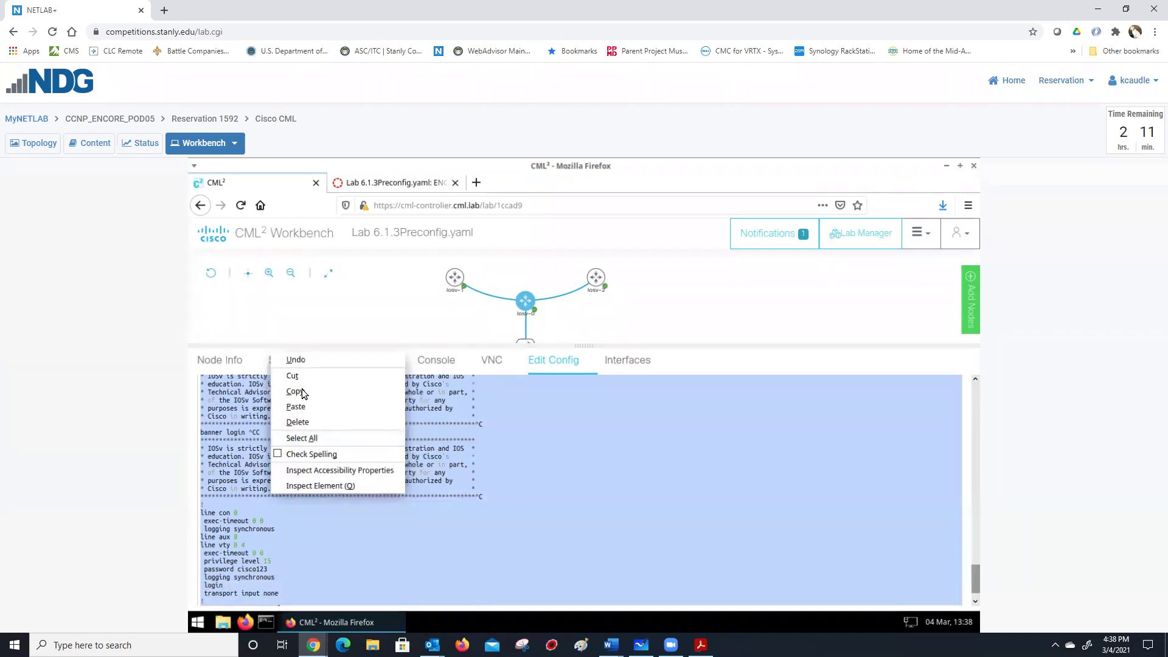
pyautogui.click(296, 392)
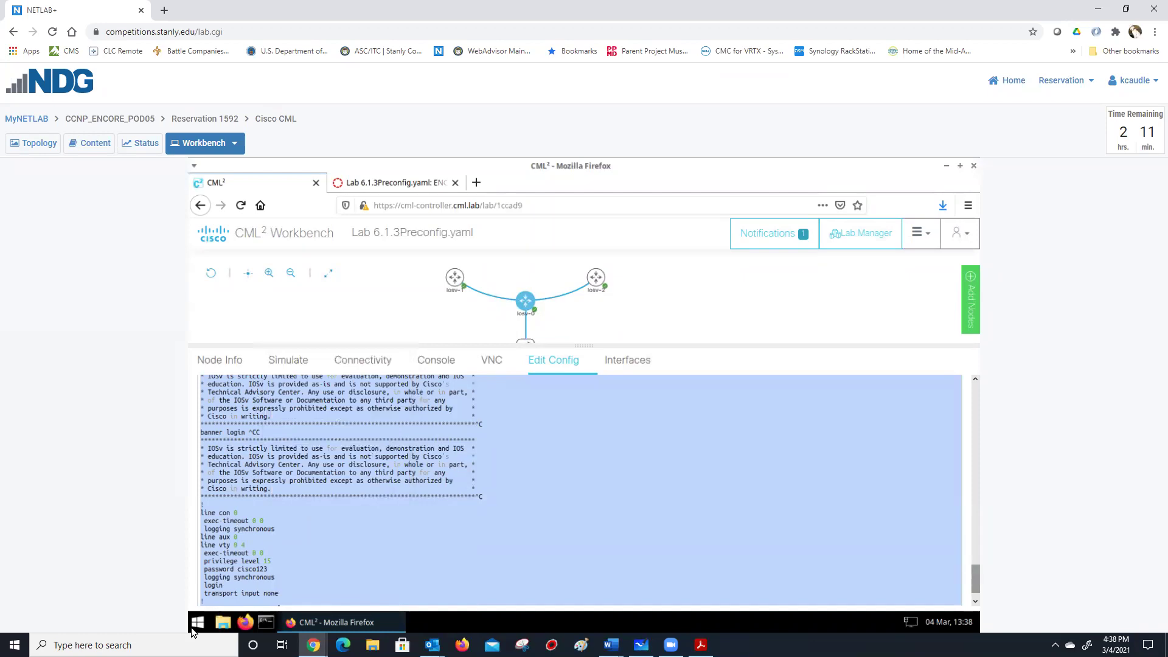
# Launch Mousepad and paste R1's copied configuration into a blank document.
pyautogui.press('super')
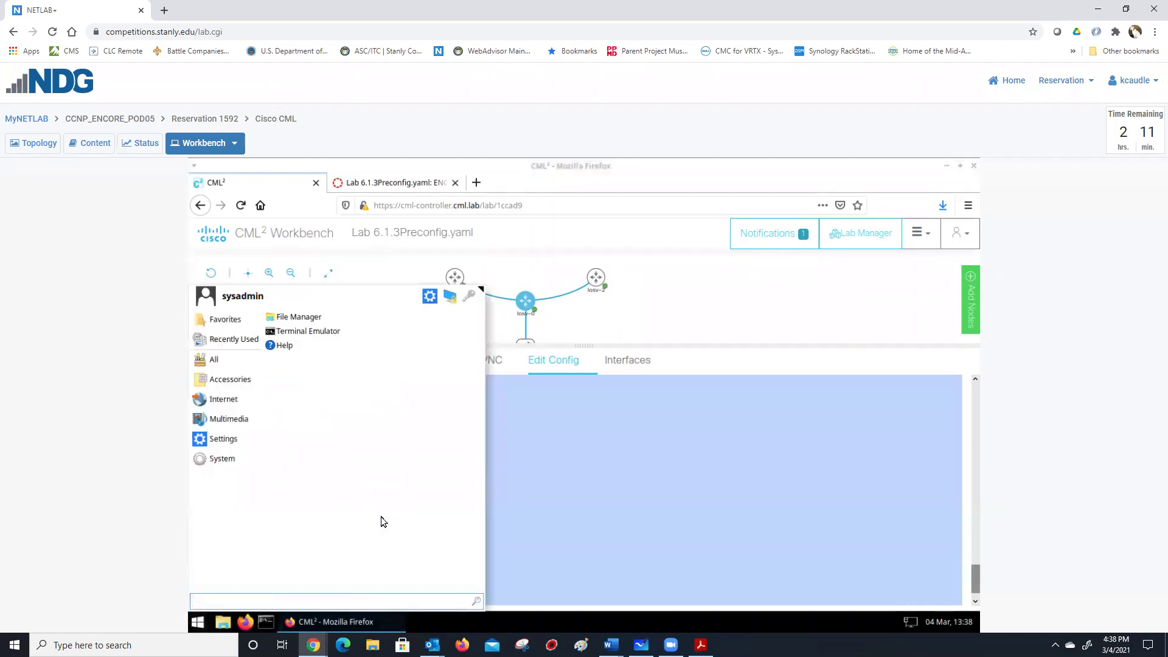
pyautogui.write('mou')
pyautogui.press('Return')
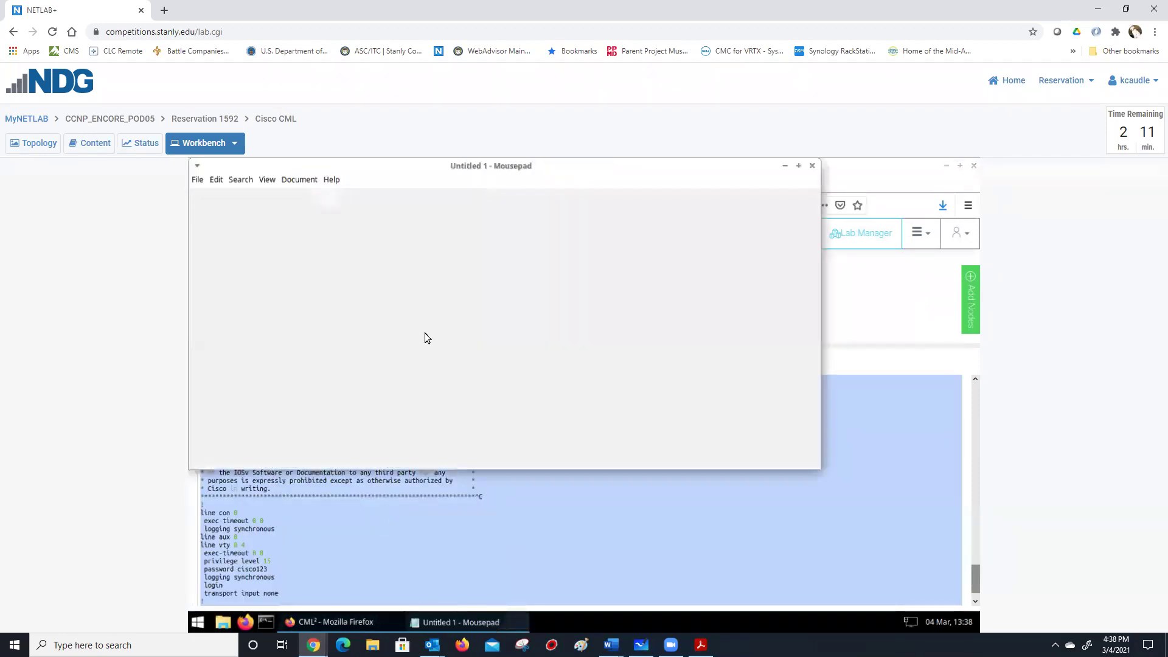
pyautogui.hotkey('ctrl', 'v')
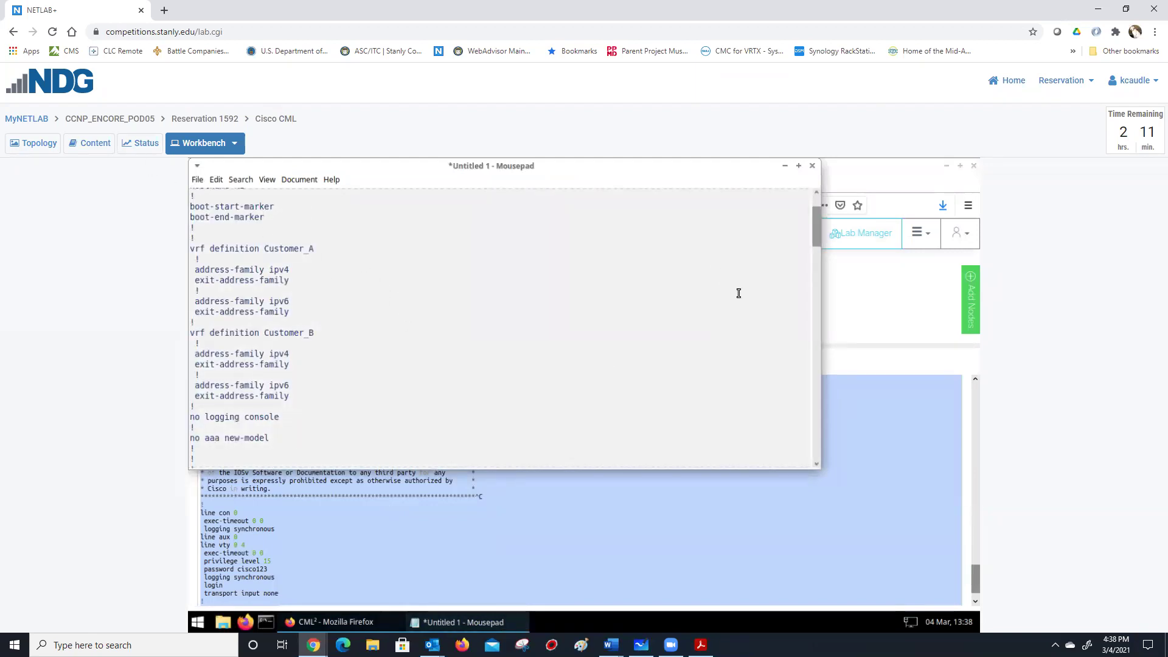
# Close Mousepad with Don't Save, discarding the pasted configuration, back on the CML lab page.
pyautogui.moveTo(818, 230); pyautogui.dragTo(817, 222)
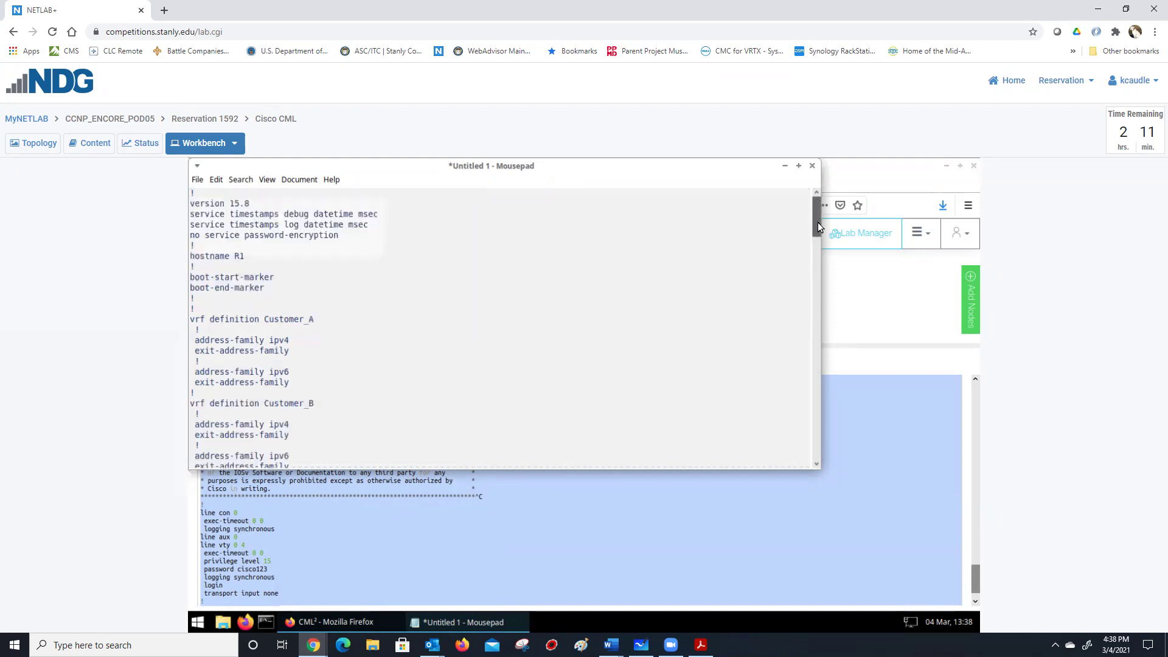
pyautogui.click(812, 166)
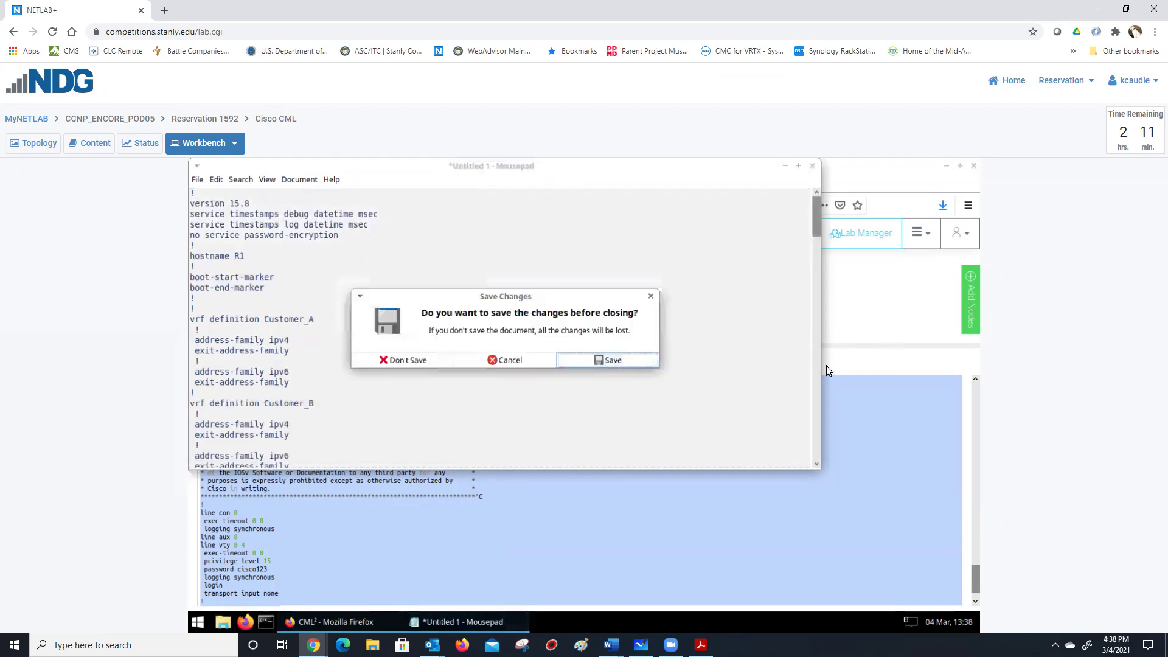
pyautogui.click(542, 359)
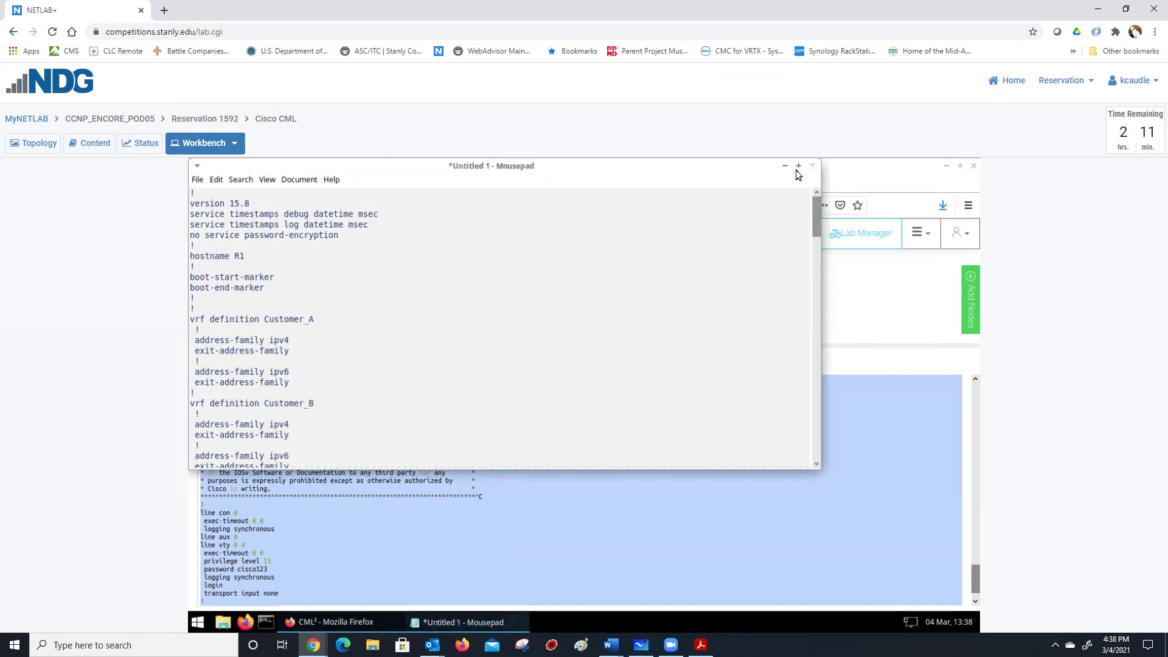
pyautogui.click(812, 165)
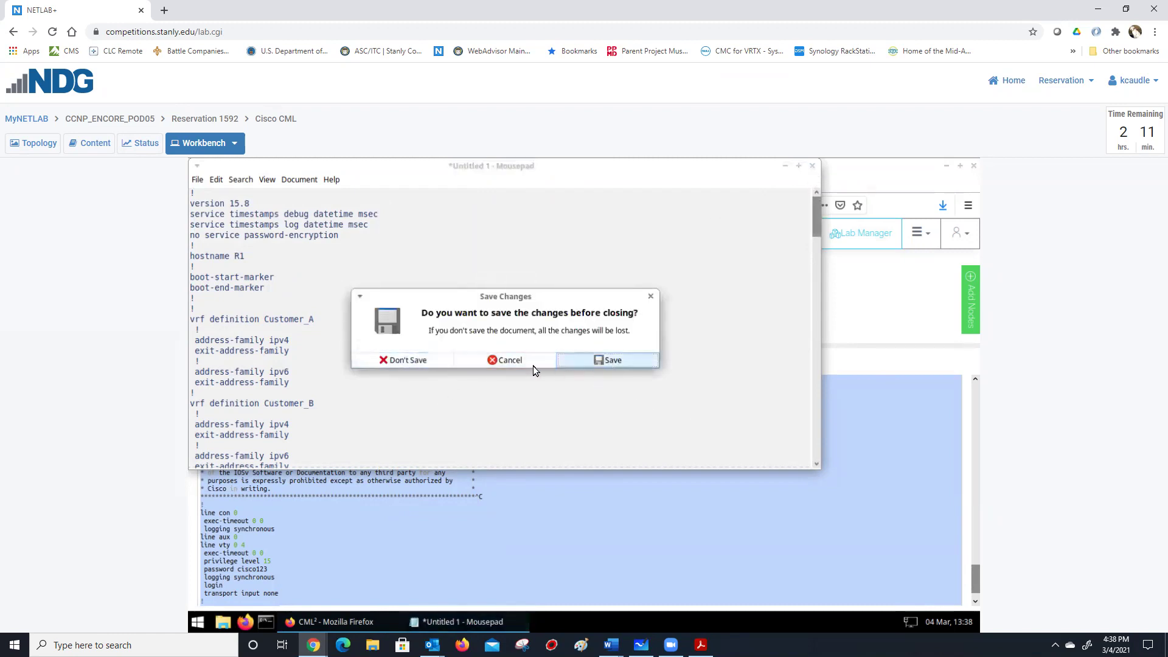
pyautogui.click(420, 359)
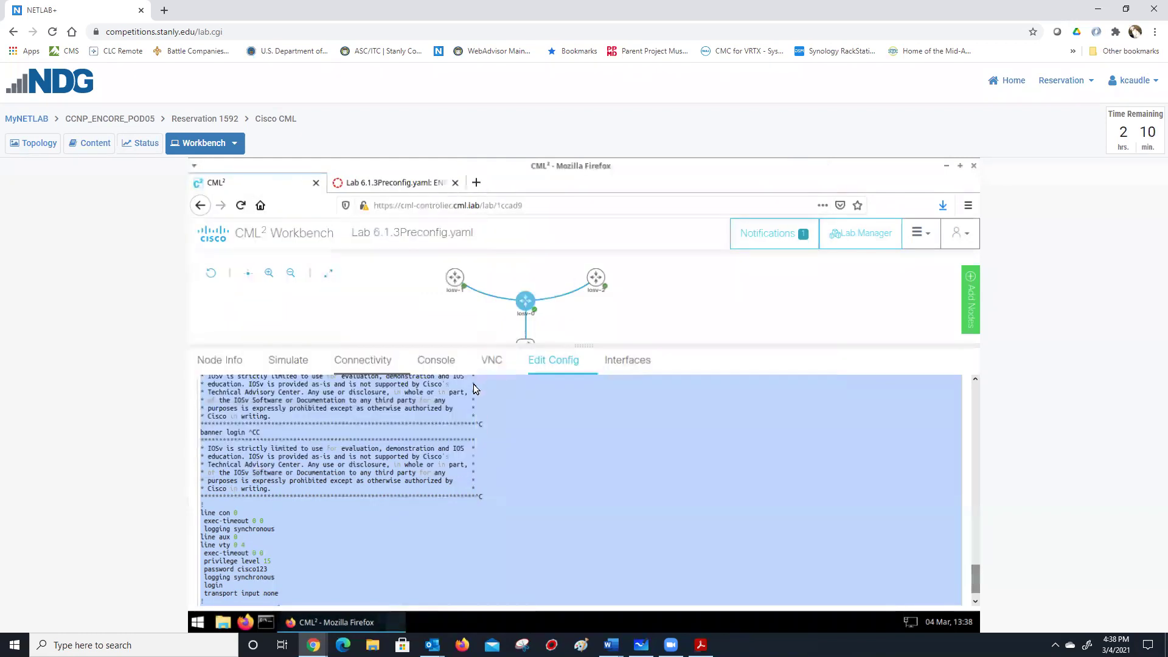
pyautogui.click(572, 402)
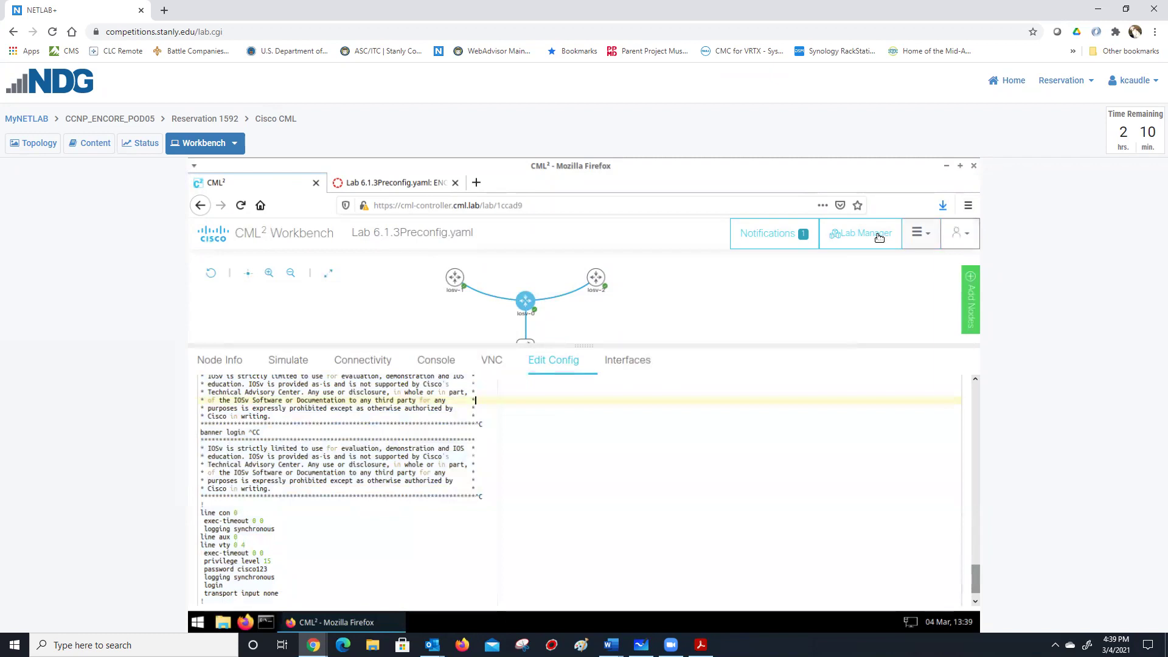
pyautogui.click(920, 234)
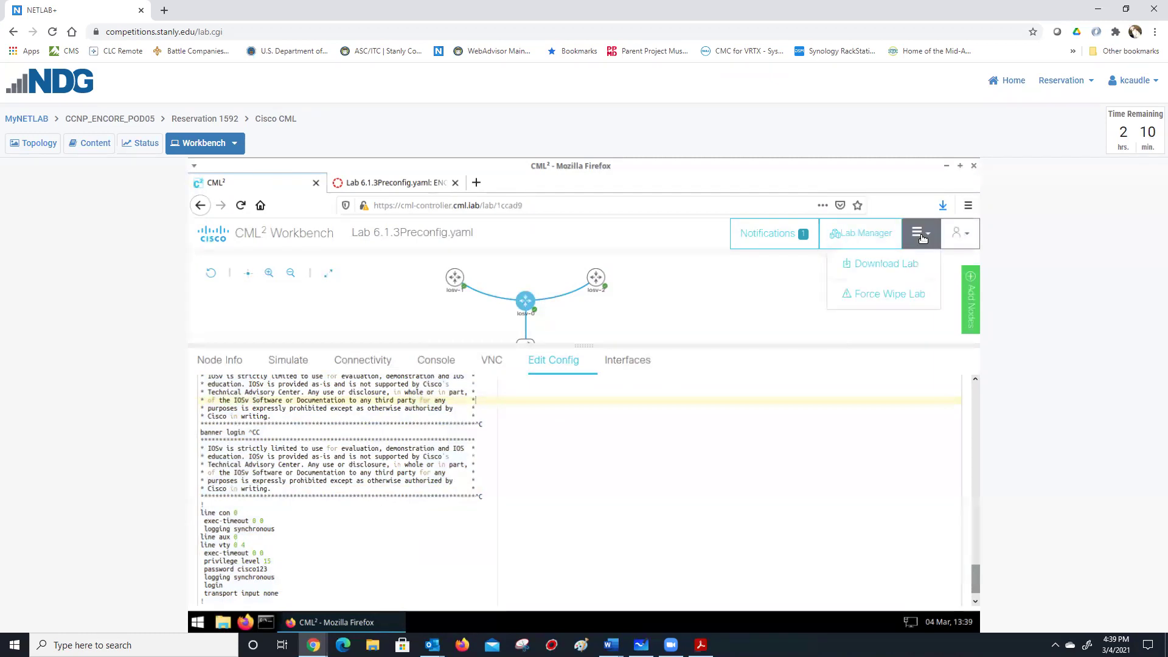
# Download the lab to disk as Lab 6.1.3Preconfig.yaml.yaml (22.5 KB).
pyautogui.click(883, 265)
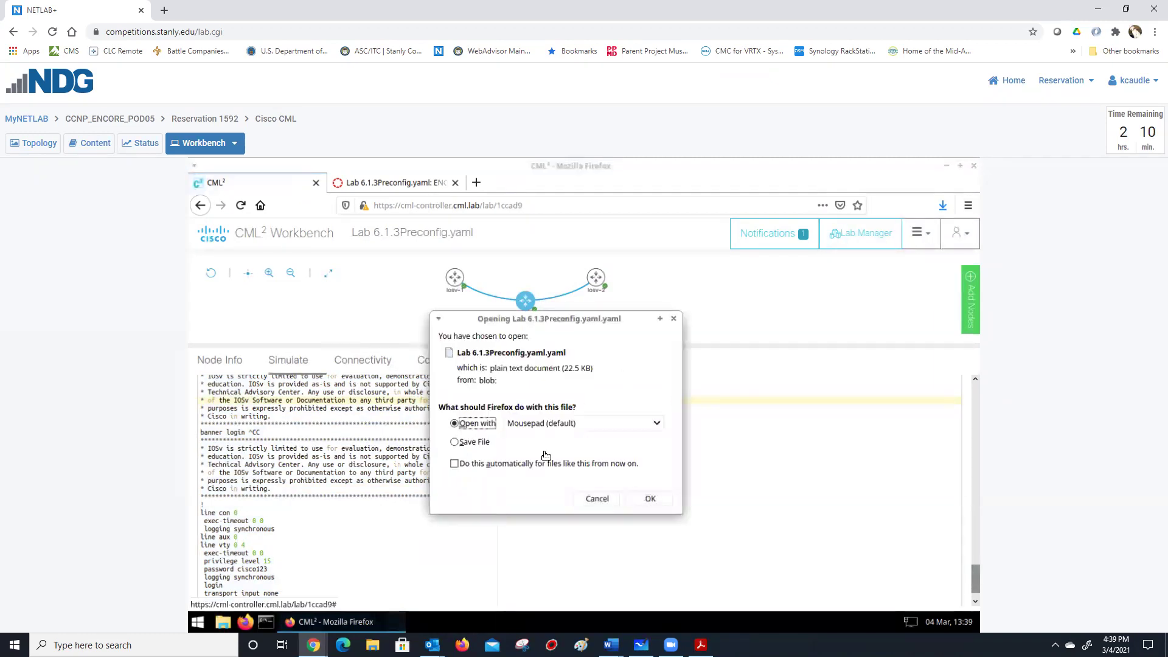
pyautogui.click(454, 443)
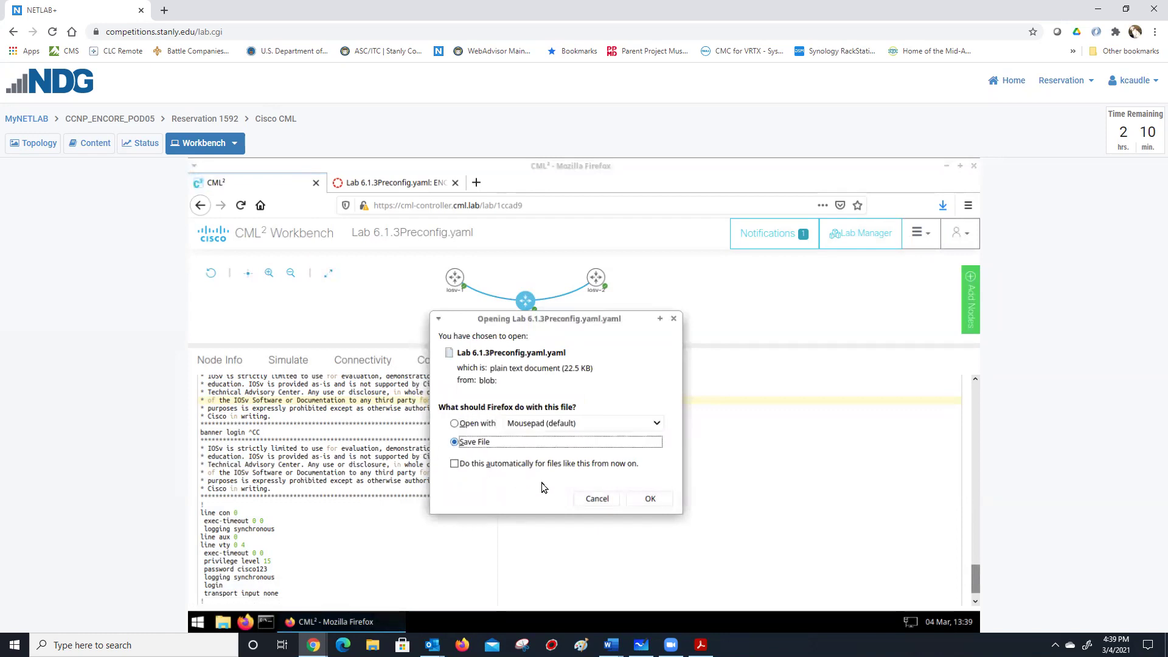
pyautogui.click(656, 502)
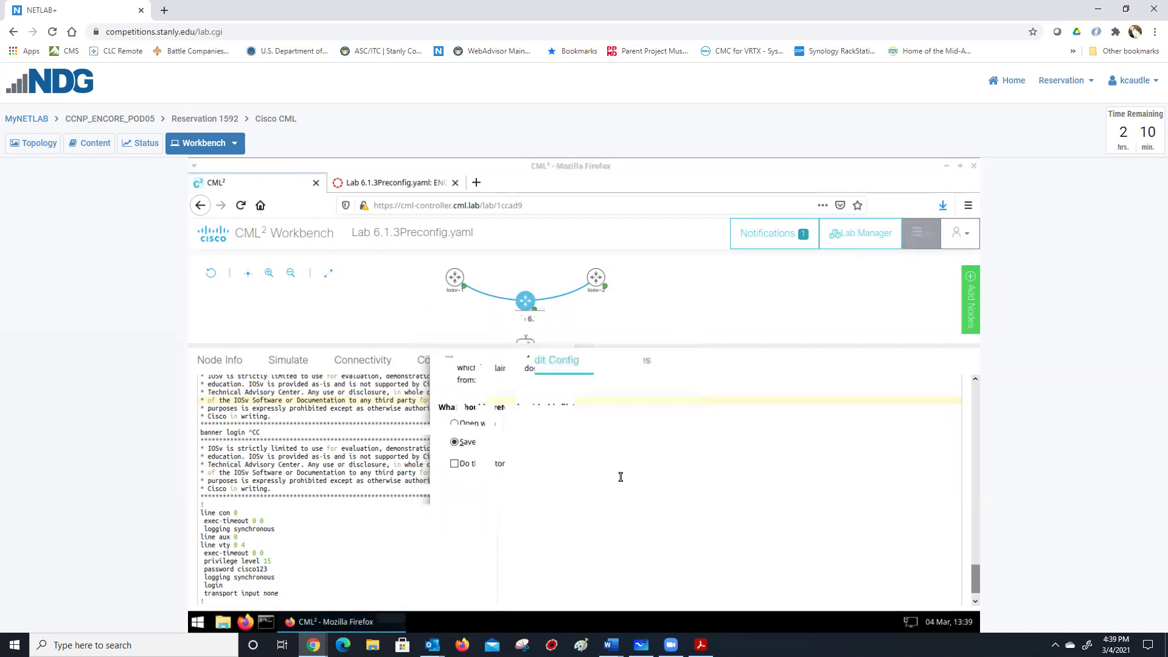
pyautogui.click(225, 625)
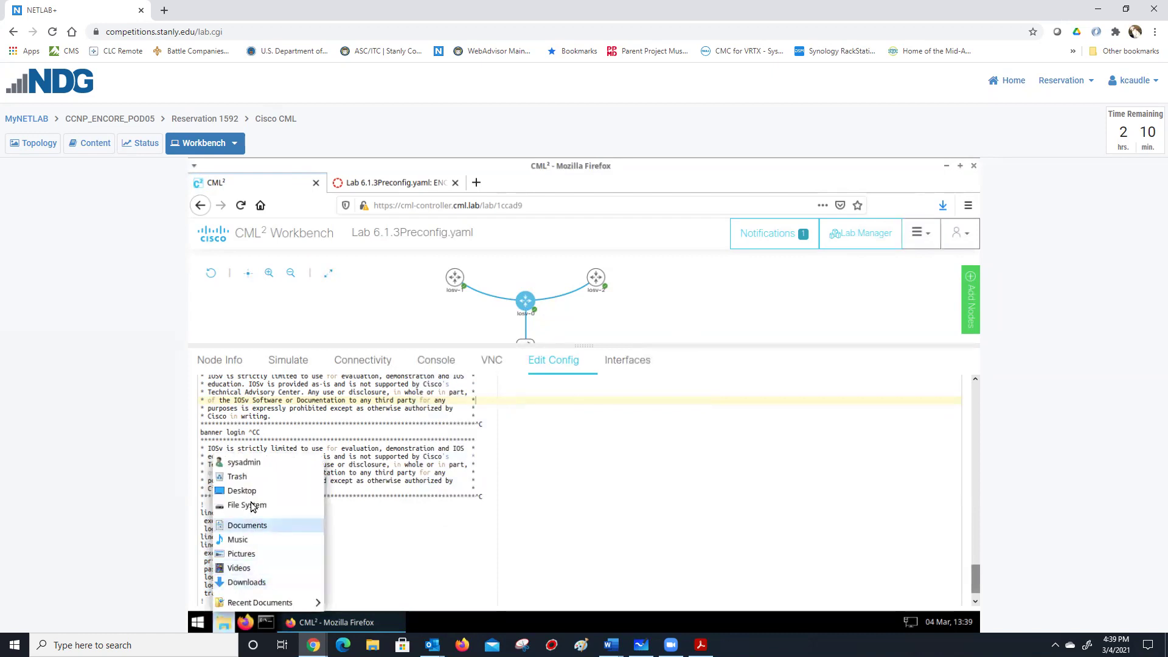
# In Downloads, rename the lab file to 'Lab 6.1.3' plus the student's name and 'Final.yaml'.
pyautogui.click(246, 583)
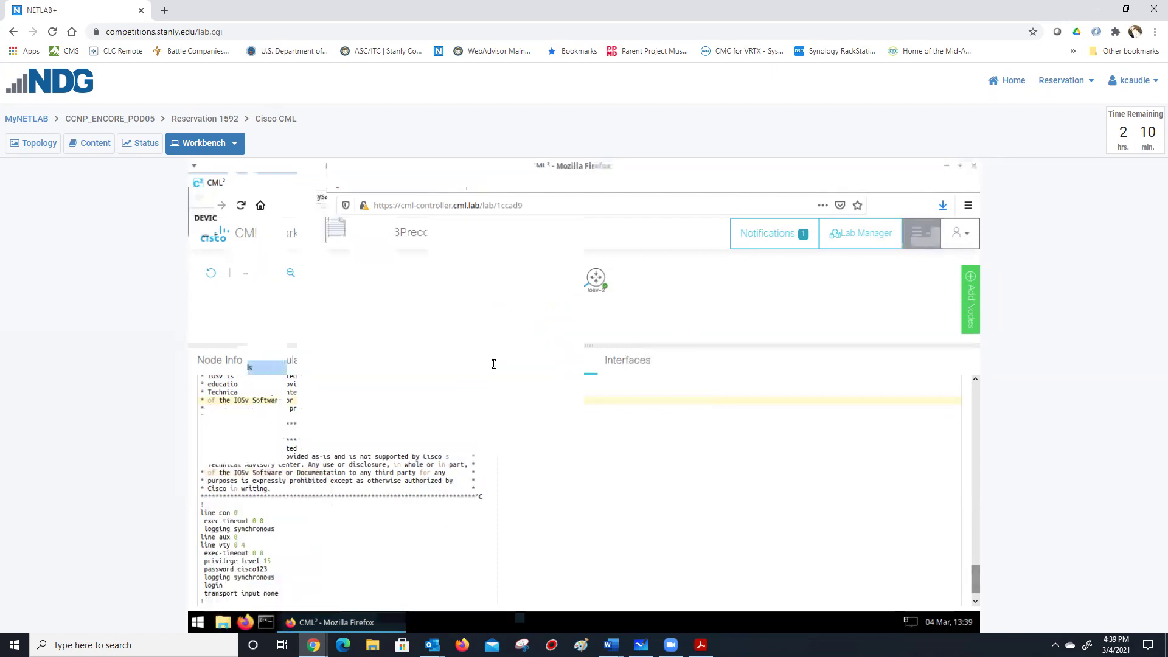
pyautogui.click(420, 271)
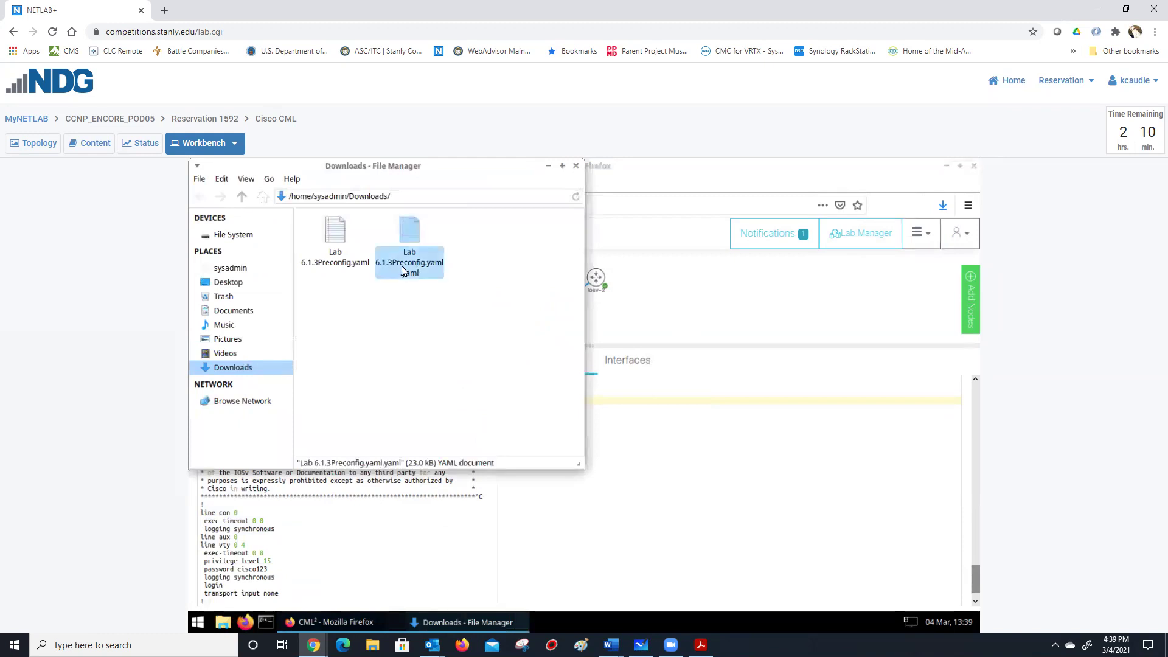
pyautogui.rightClick(425, 274)
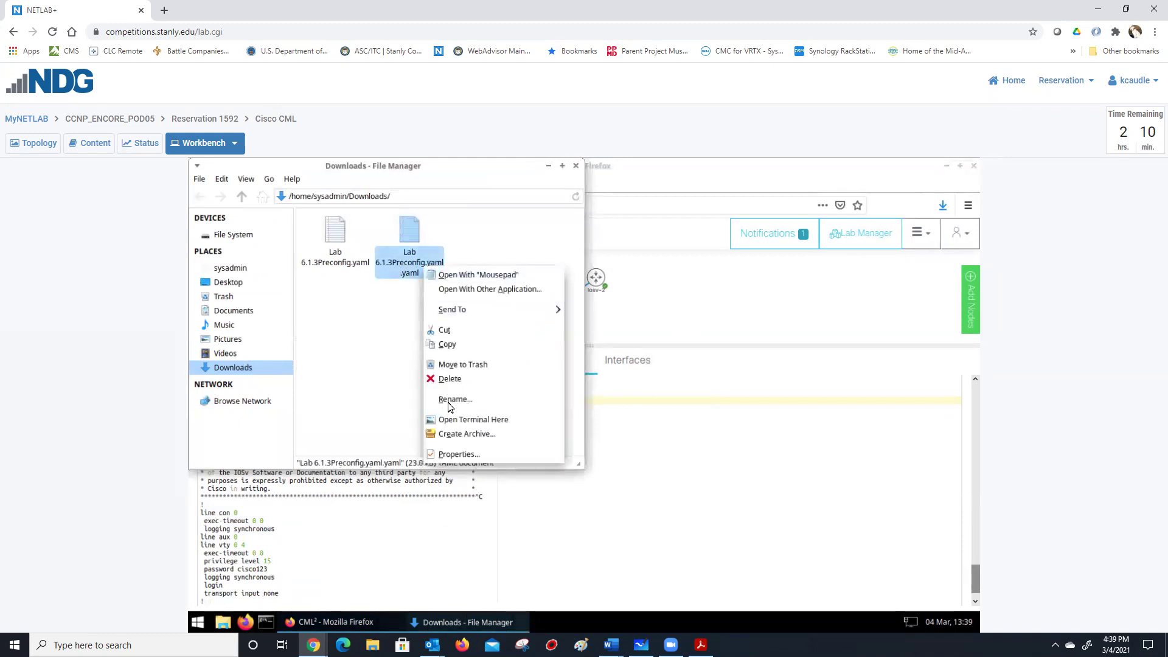
pyautogui.click(449, 401)
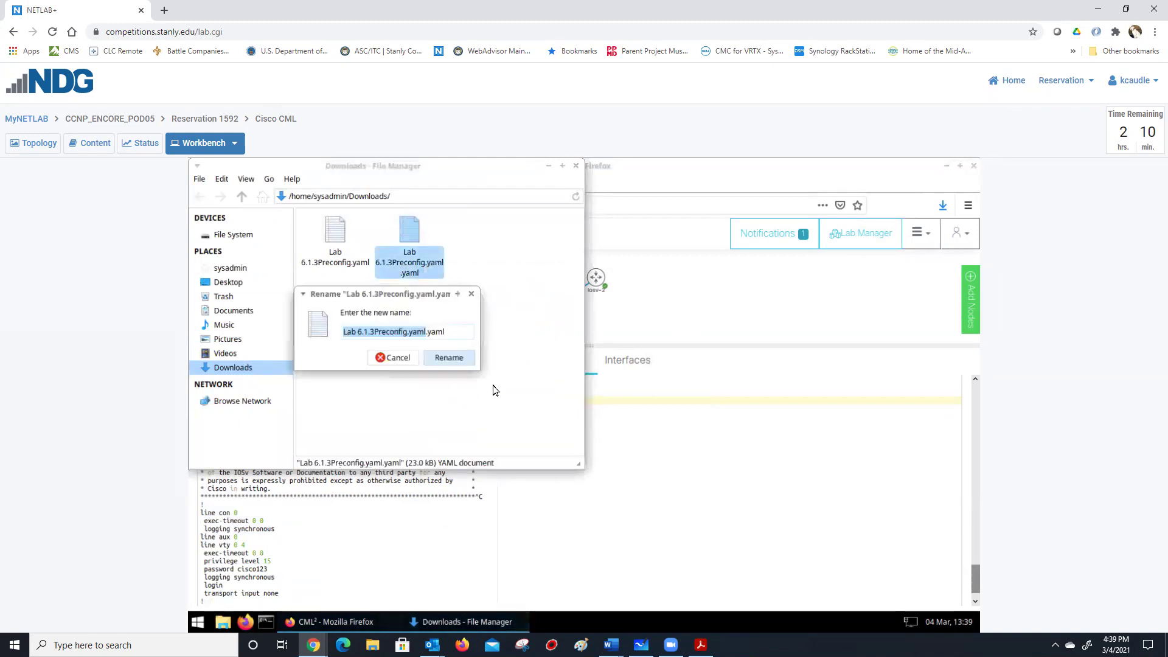
pyautogui.click(425, 332)
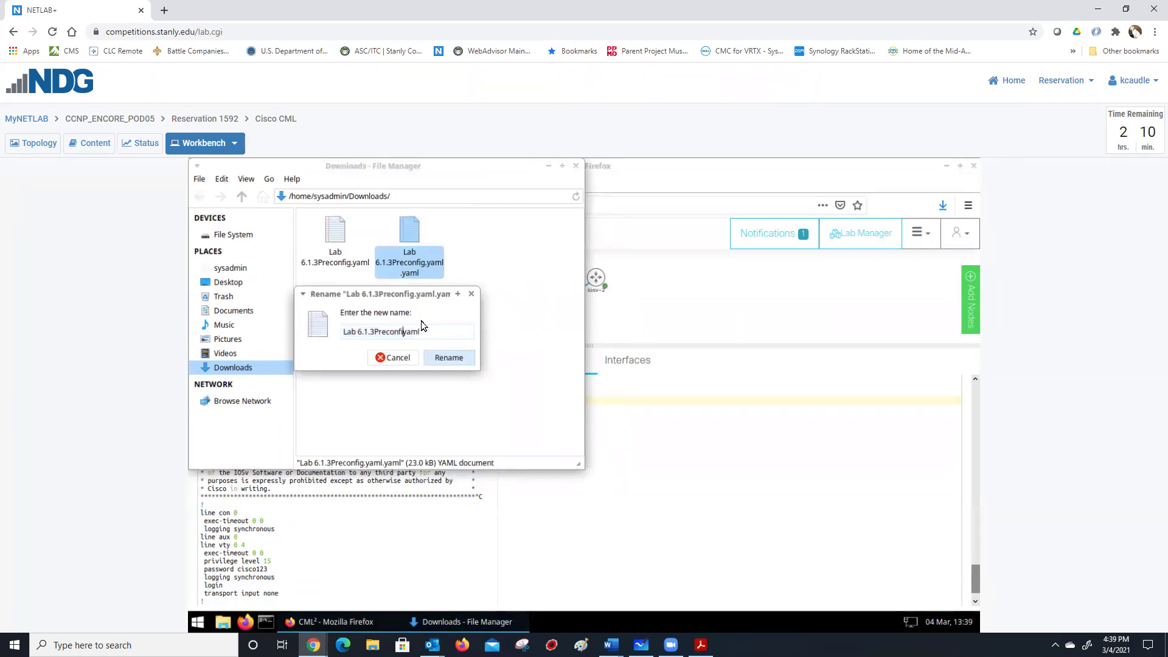
pyautogui.press('BackSpace')
pyautogui.press('BackSpace')
pyautogui.press('BackSpace')
pyautogui.press('BackSpace')
pyautogui.press('BackSpace')
pyautogui.press('BackSpace')
pyautogui.press('BackSpace')
pyautogui.press('BackSpace')
pyautogui.press('BackSpace')
pyautogui.click(450, 358)
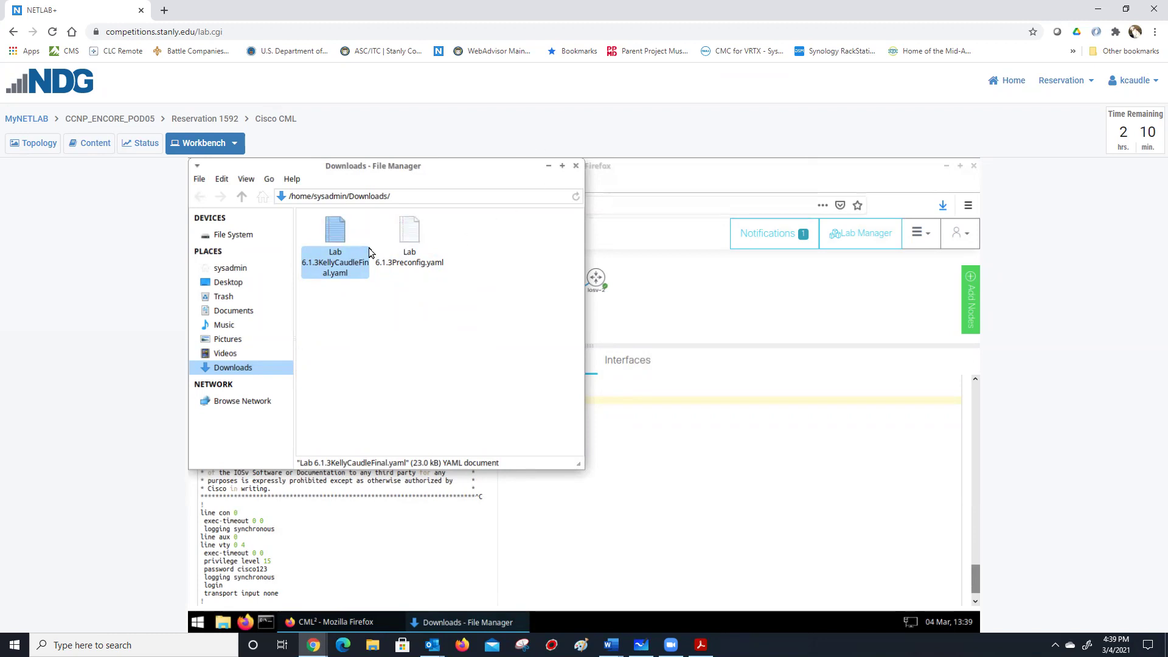
pyautogui.rightClick(338, 233)
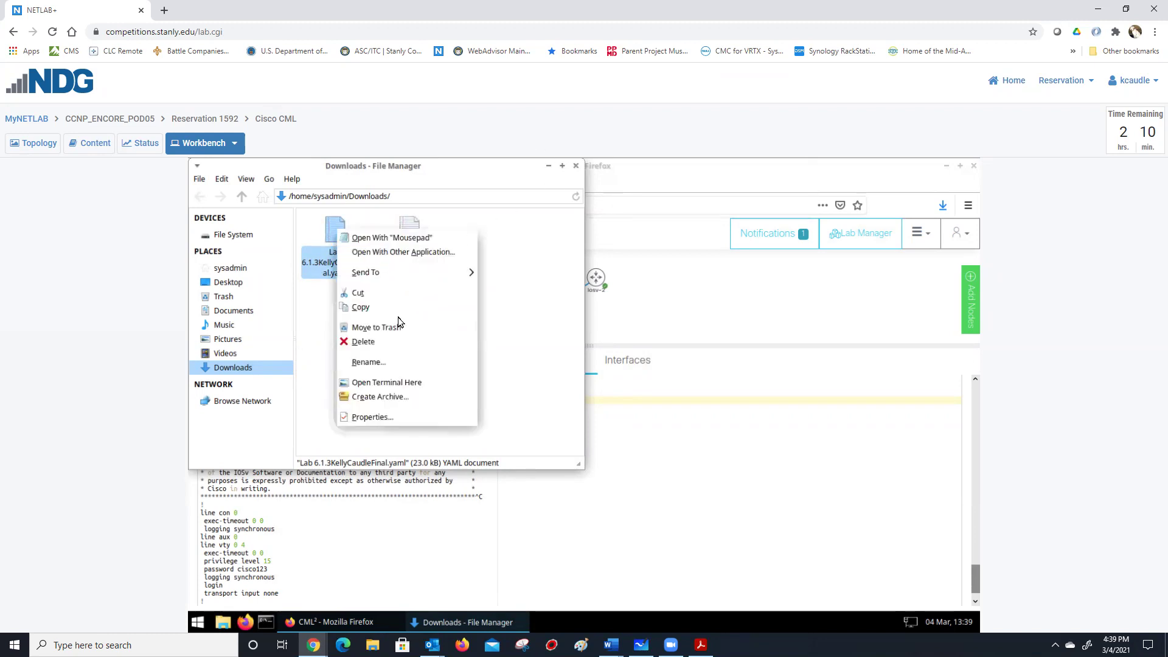
pyautogui.click(404, 238)
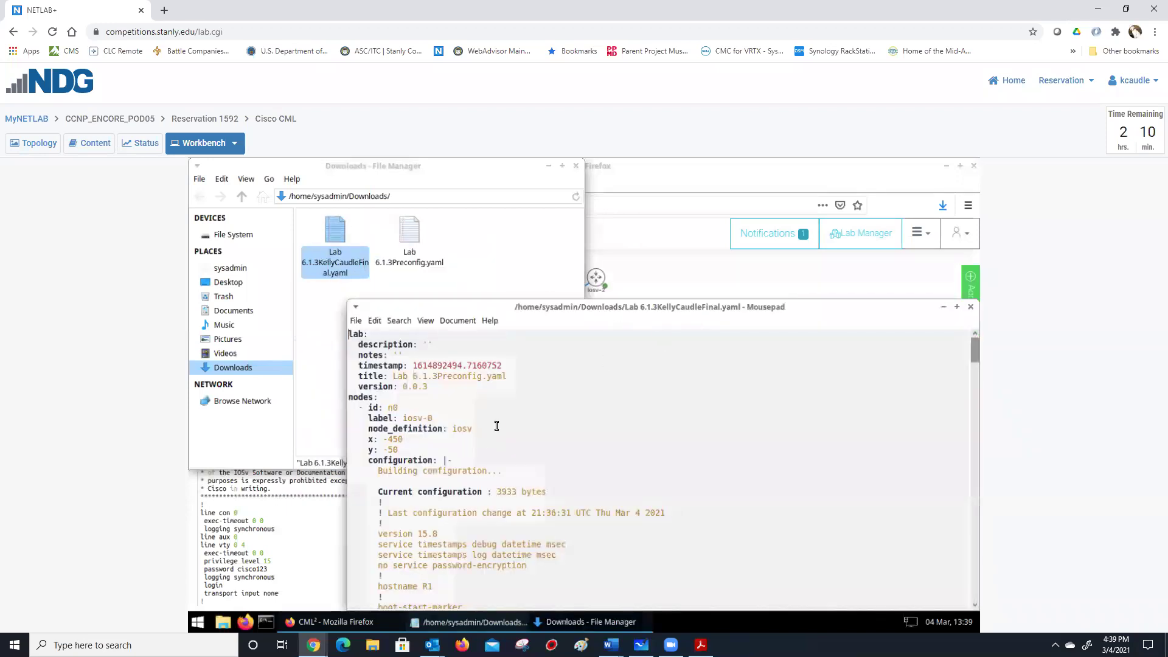
pyautogui.scroll(-1, 493, 416)
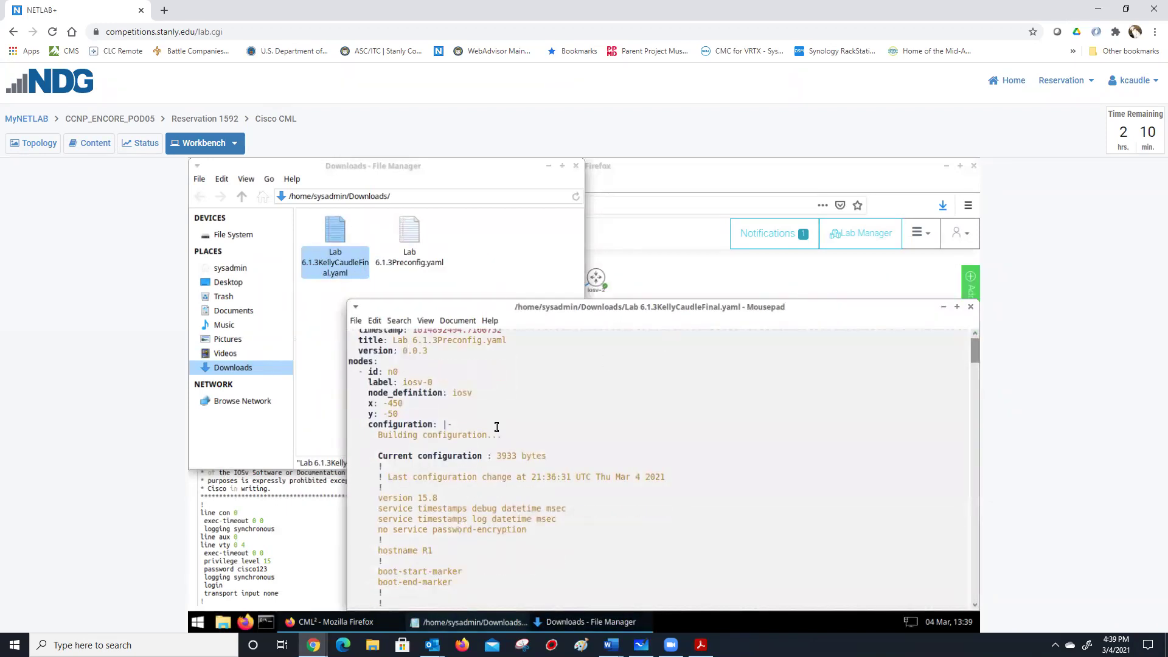
pyautogui.scroll(-10, 496, 426)
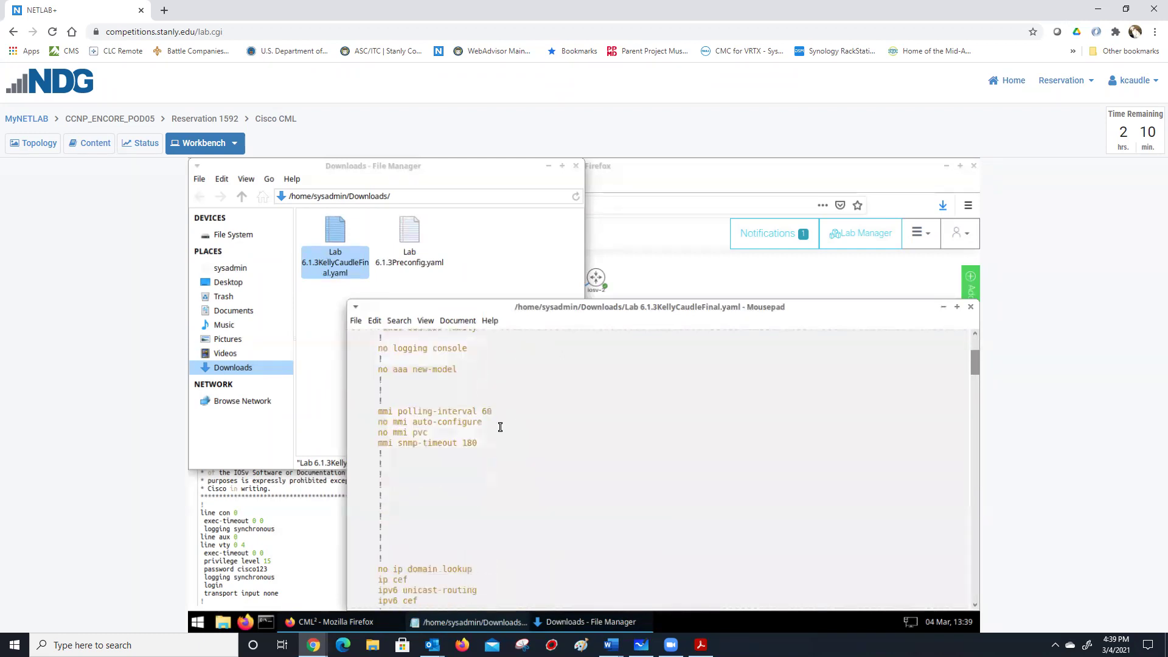
pyautogui.scroll(-6, 501, 426)
pyautogui.scroll(-1, 501, 426)
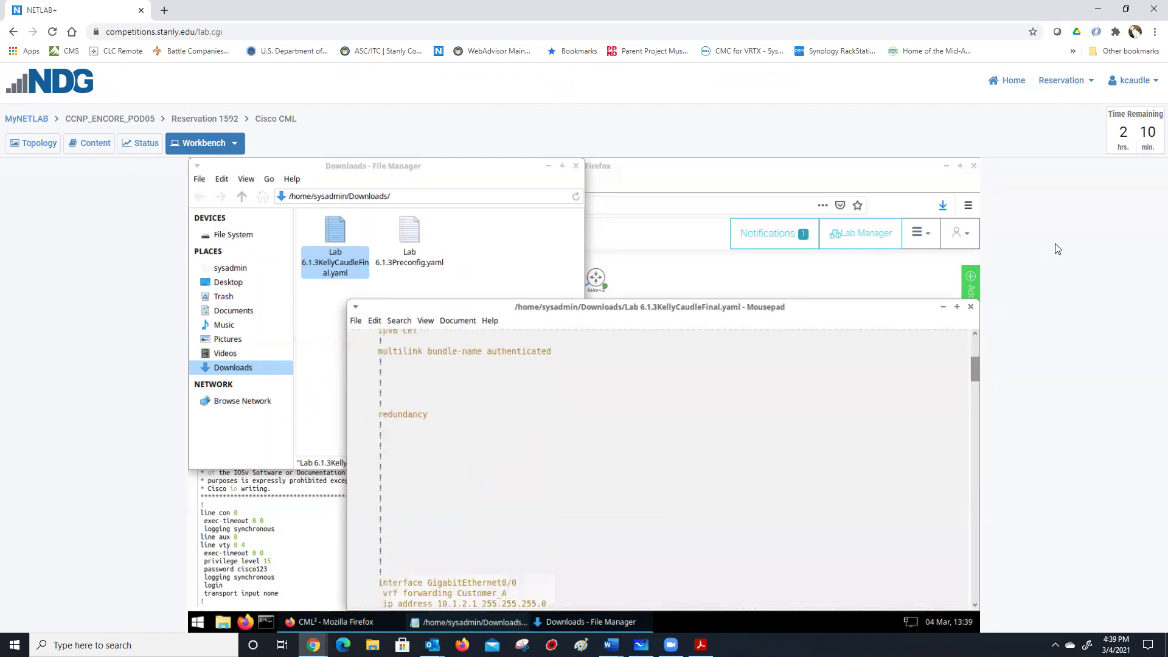
pyautogui.scroll(-3, 953, 313)
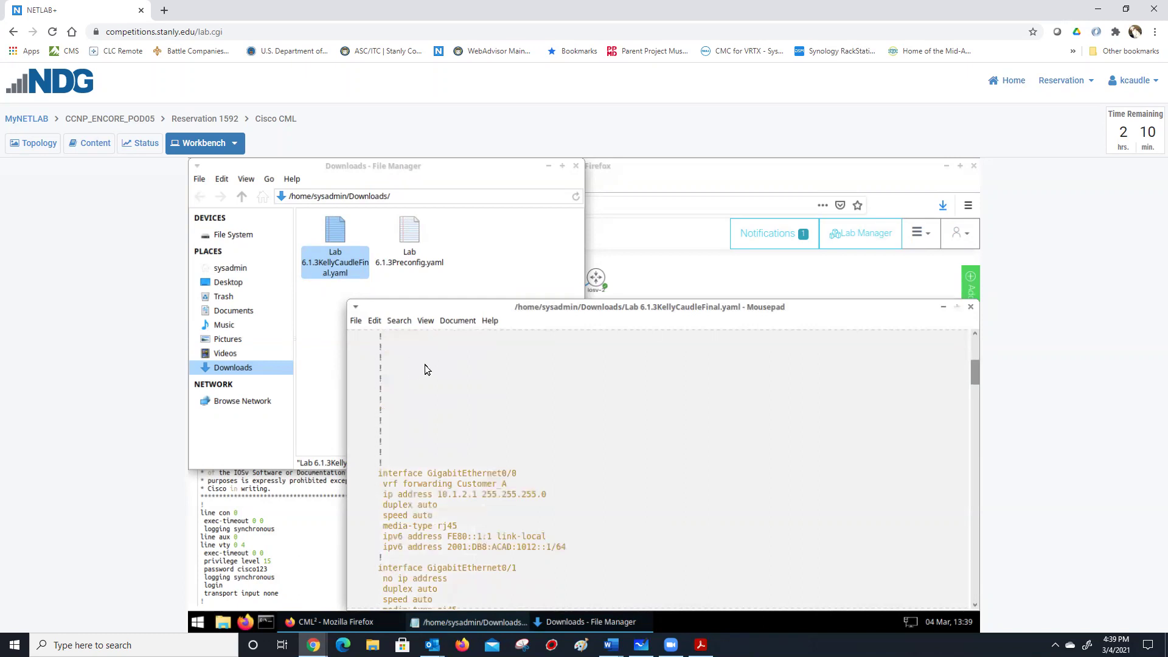
pyautogui.hotkey('alt', 'F10')
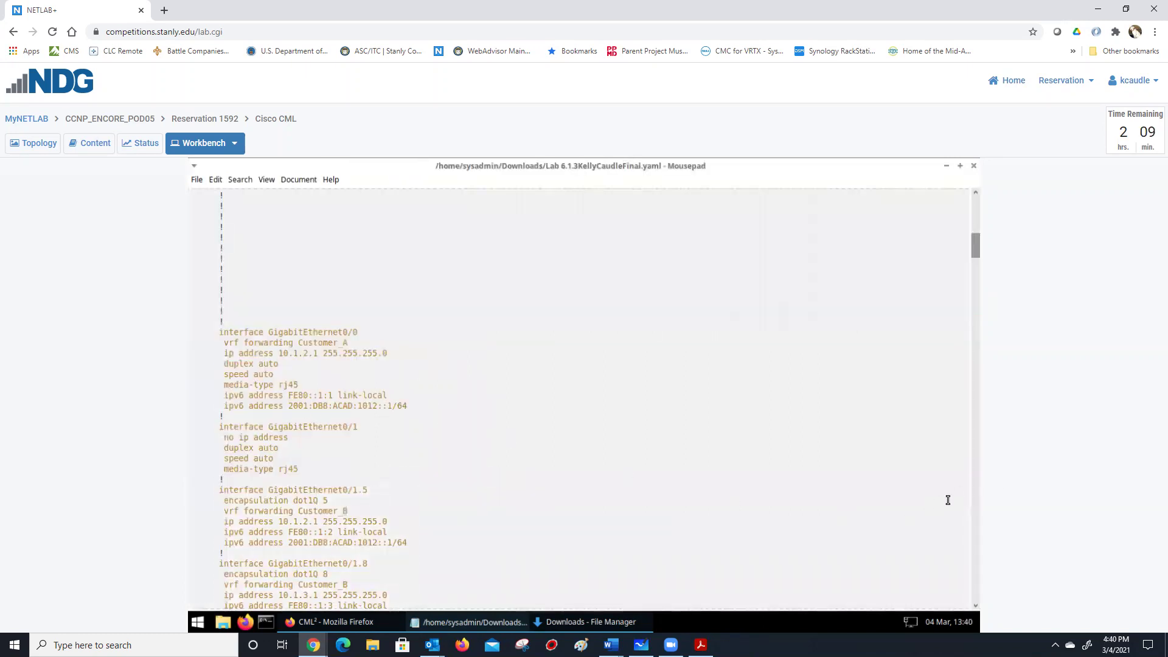
pyautogui.click(975, 493)
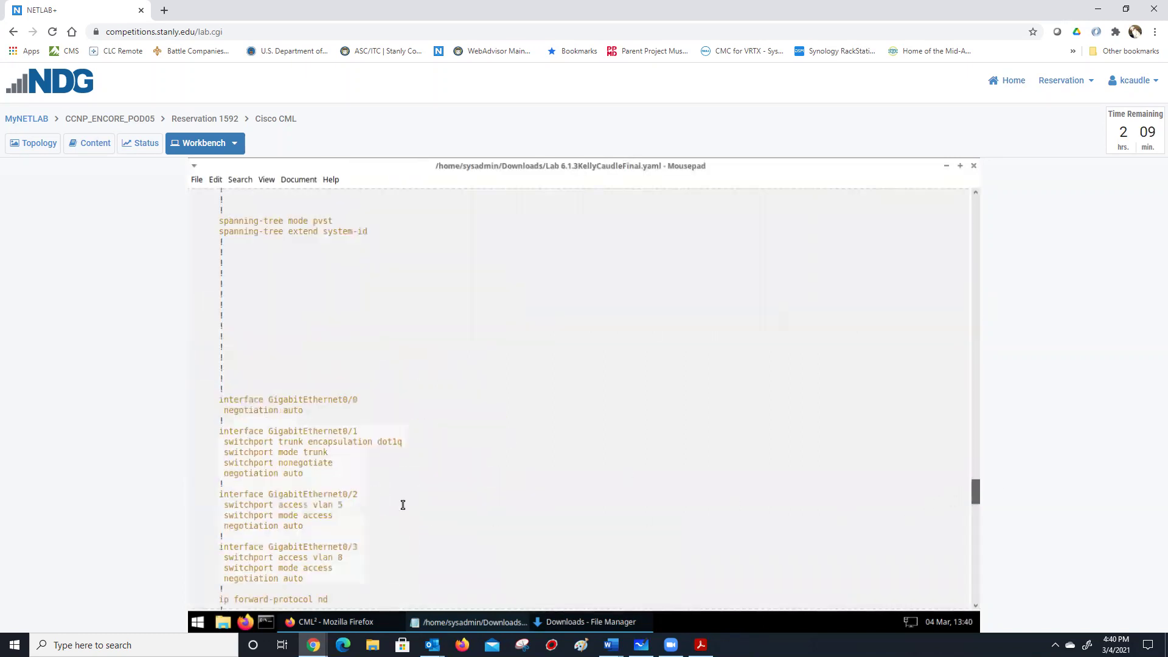
pyautogui.scroll(20, 364, 426)
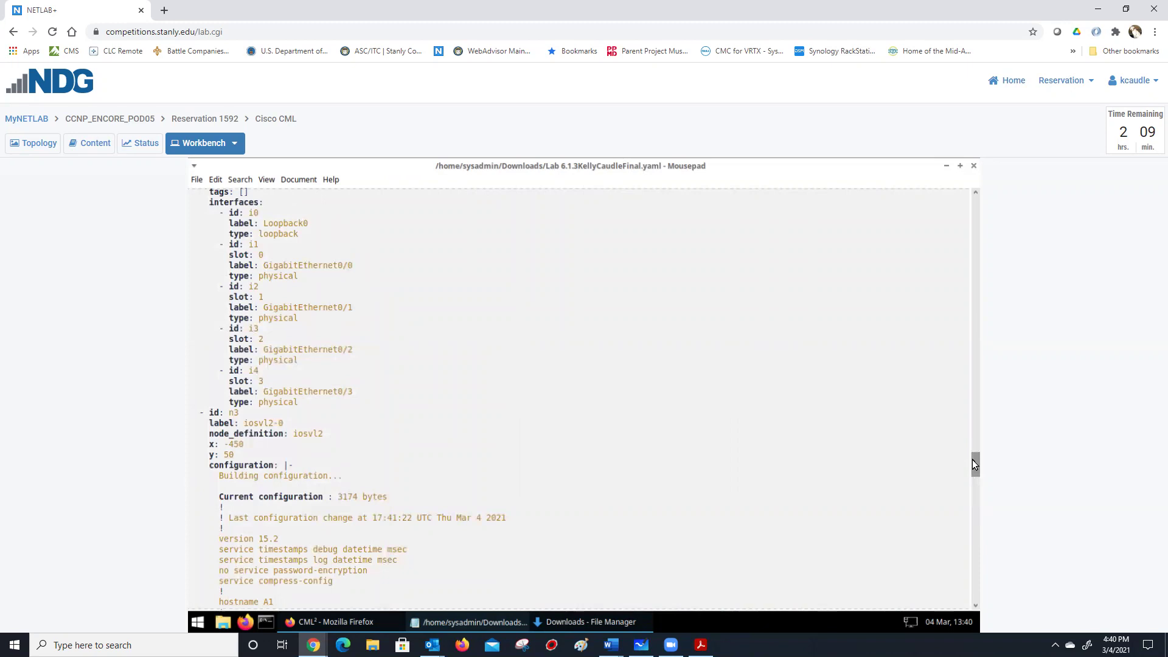
pyautogui.moveTo(973, 463); pyautogui.dragTo(959, 256)
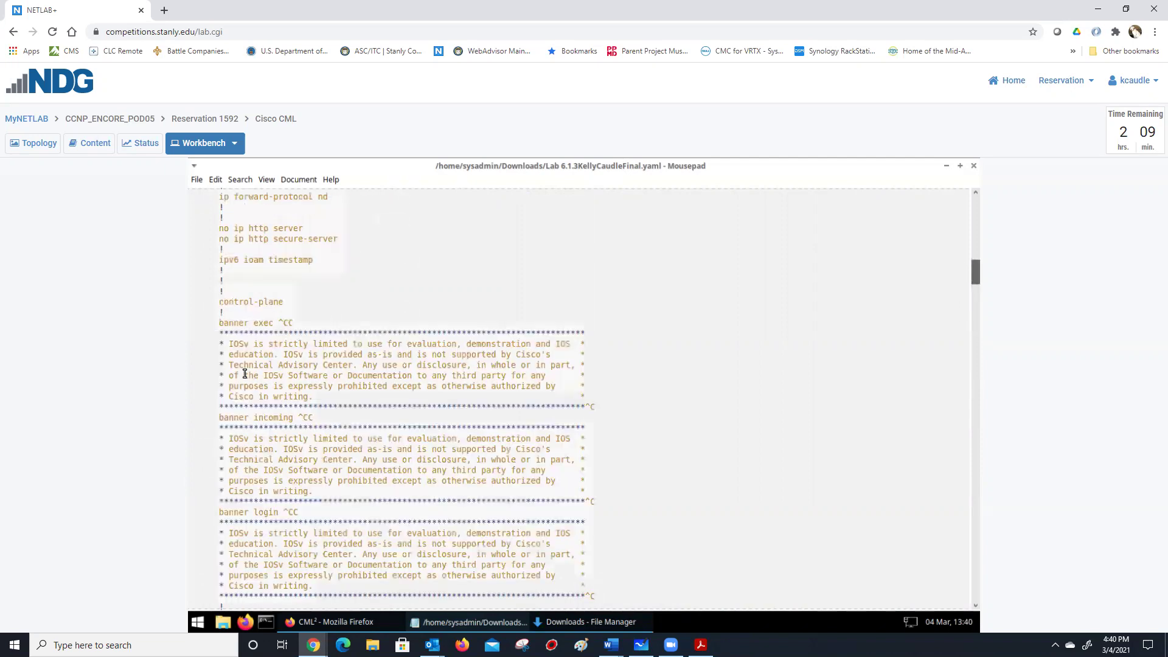
pyautogui.scroll(5, 244, 377)
pyautogui.scroll(9, 244, 374)
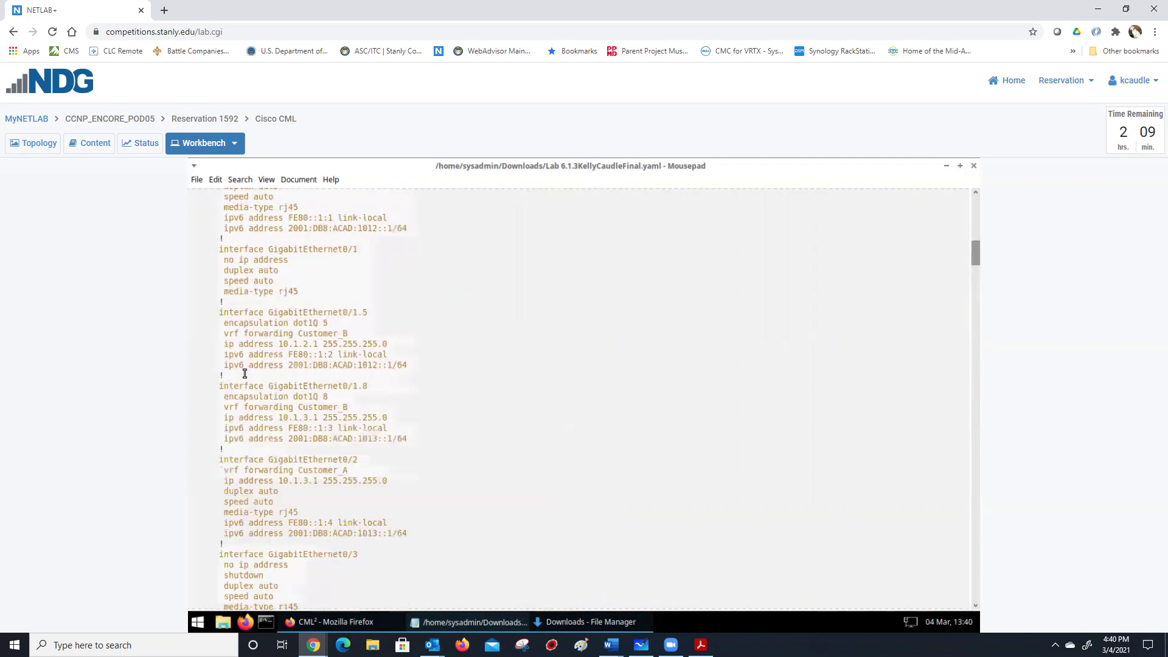
pyautogui.scroll(20, 244, 374)
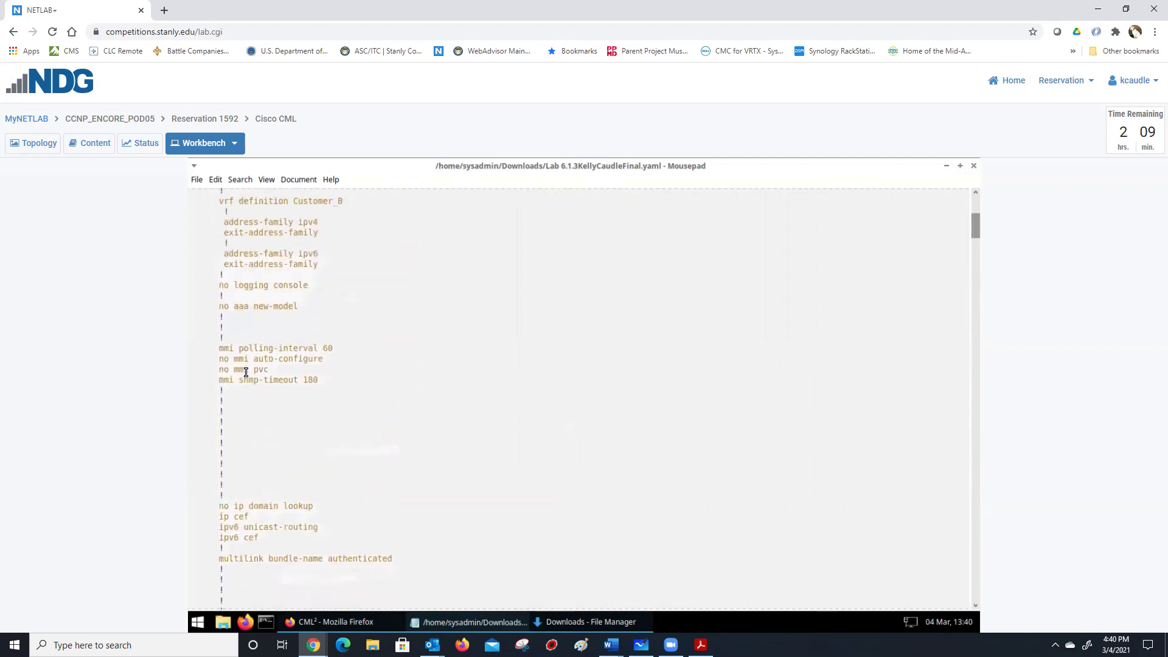
pyautogui.scroll(10, 246, 373)
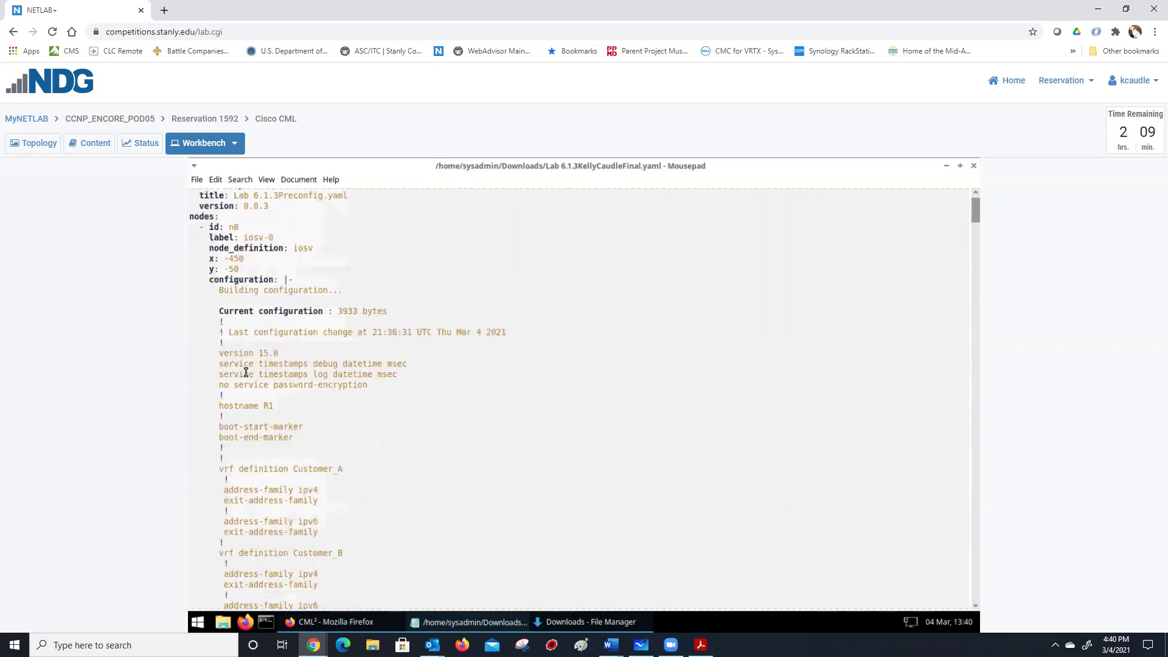
pyautogui.scroll(2, 246, 373)
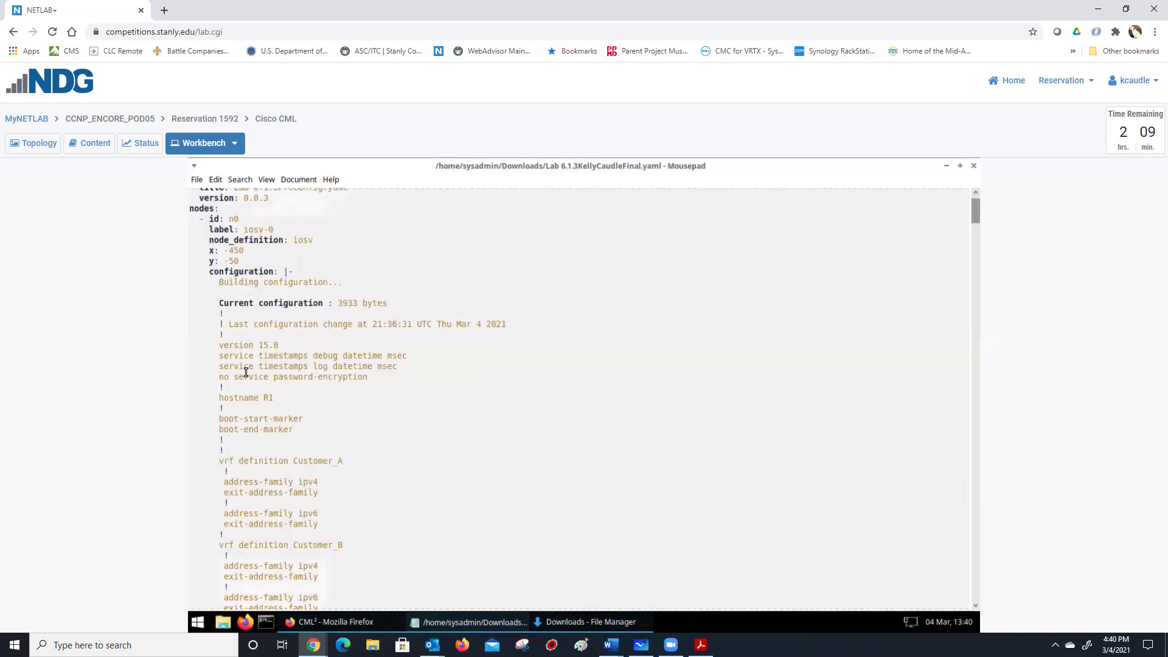
pyautogui.scroll(-1, 245, 373)
pyautogui.scroll(1, 246, 372)
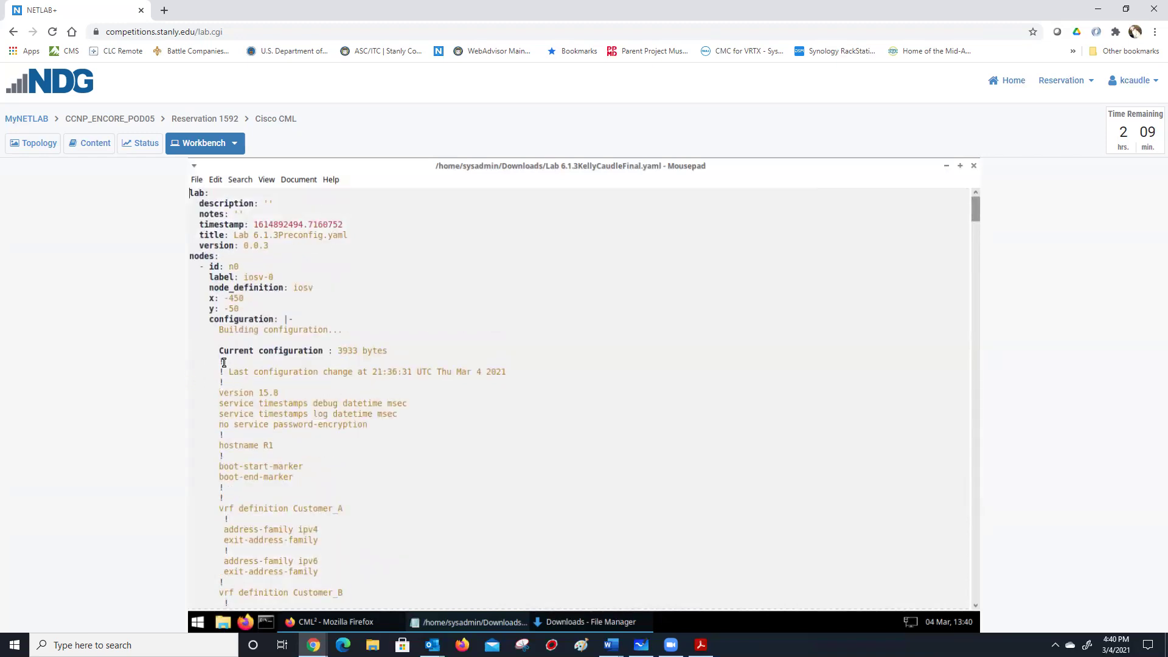
pyautogui.moveTo(220, 361); pyautogui.dragTo(378, 546)
pyautogui.click(377, 548)
pyautogui.scroll(-2, 374, 525)
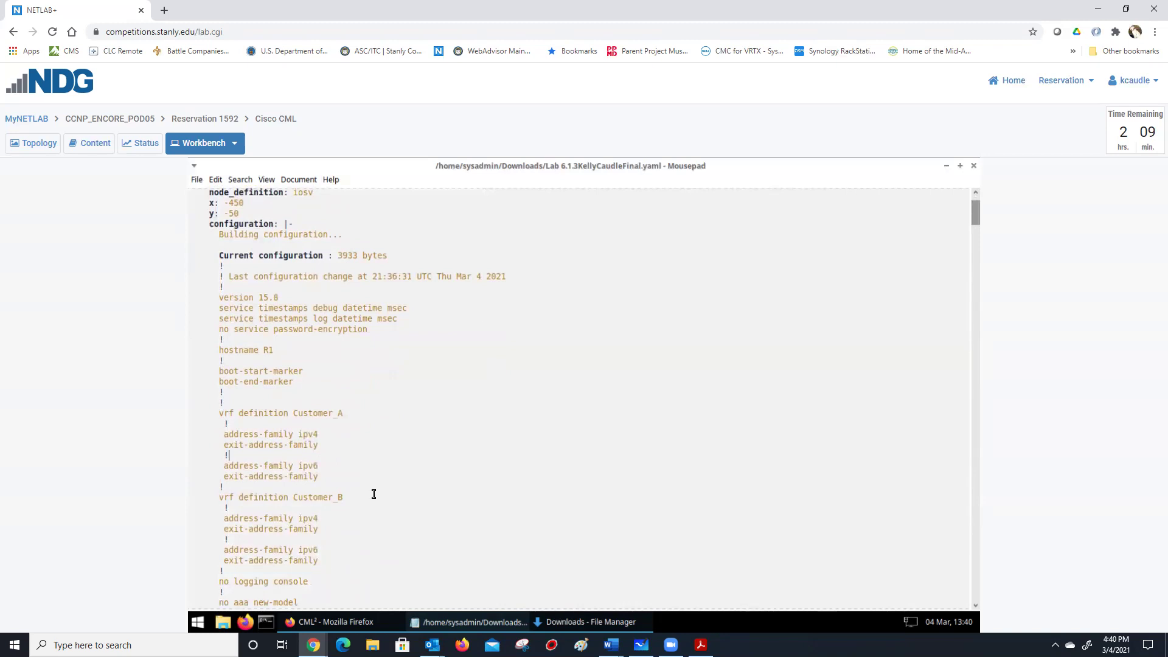
pyautogui.scroll(-1, 354, 479)
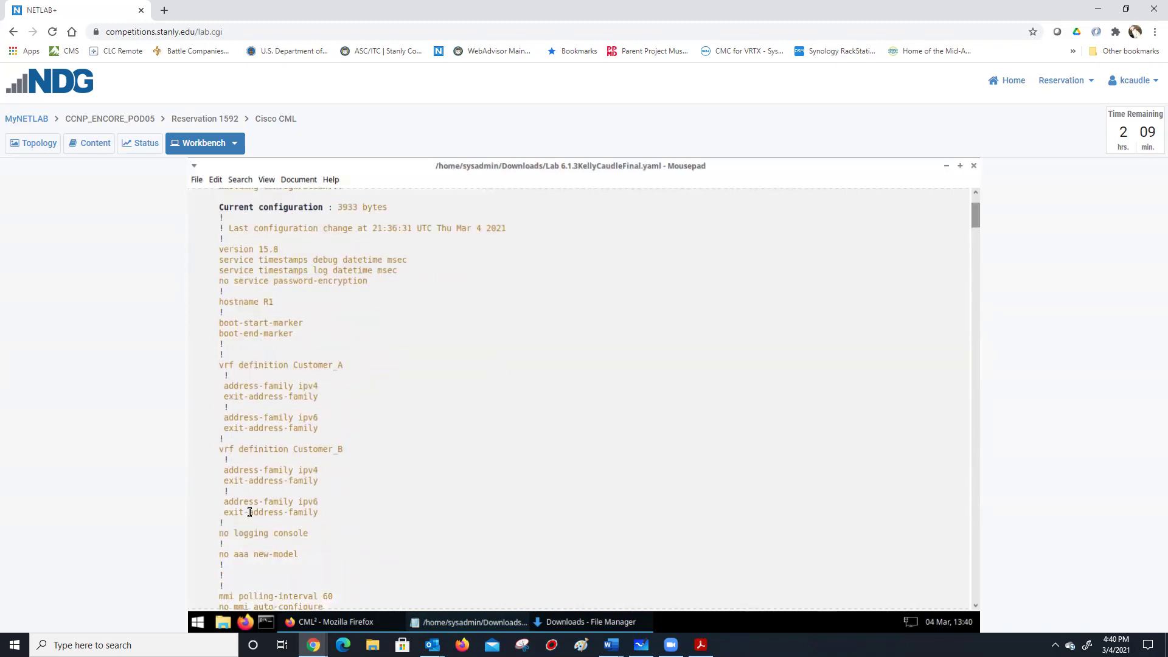
pyautogui.moveTo(327, 514); pyautogui.dragTo(209, 437)
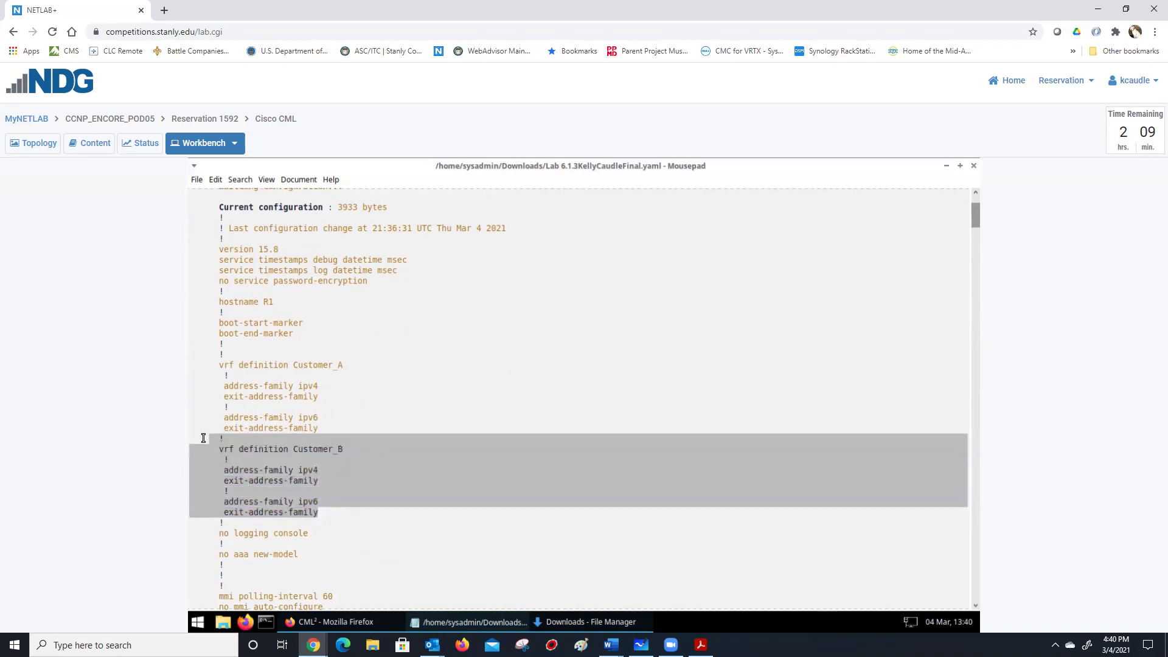
# Copy the Customer_B vrf block and paste it on a new blank line below.
pyautogui.rightClick(224, 451)
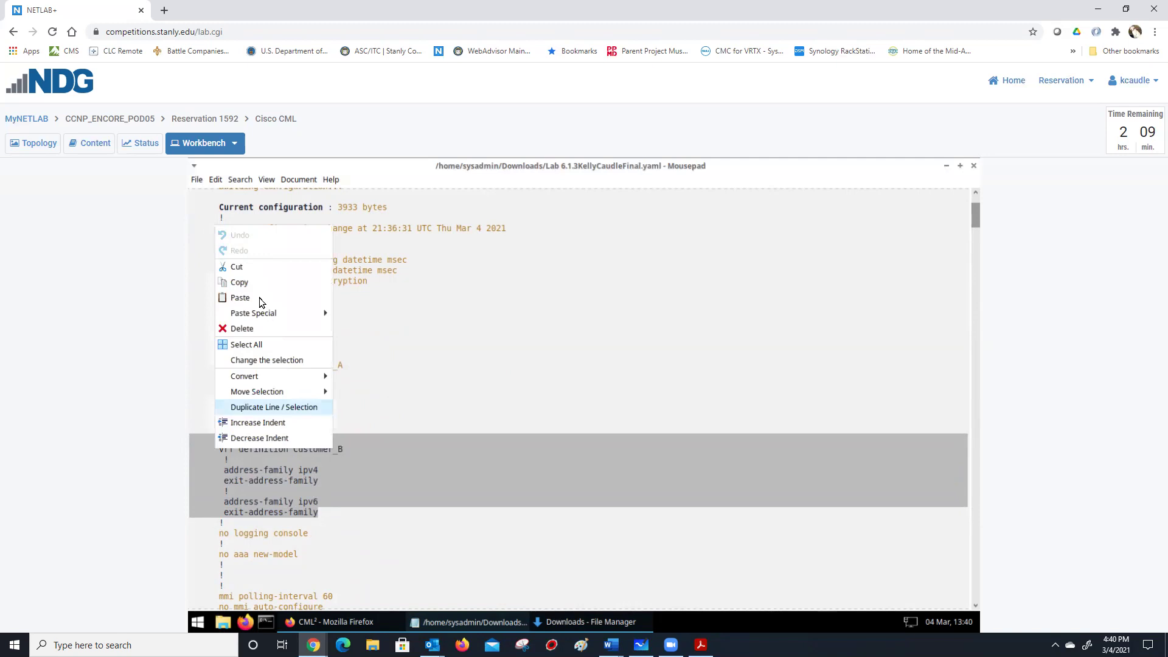
pyautogui.click(199, 541)
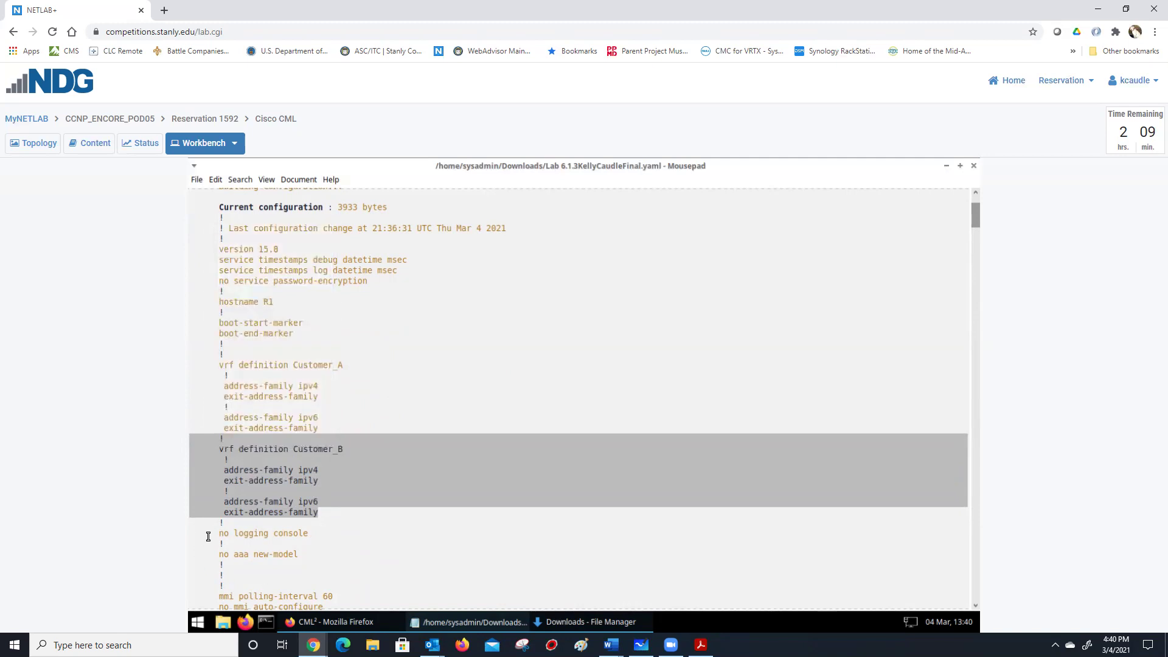
pyautogui.click(209, 537)
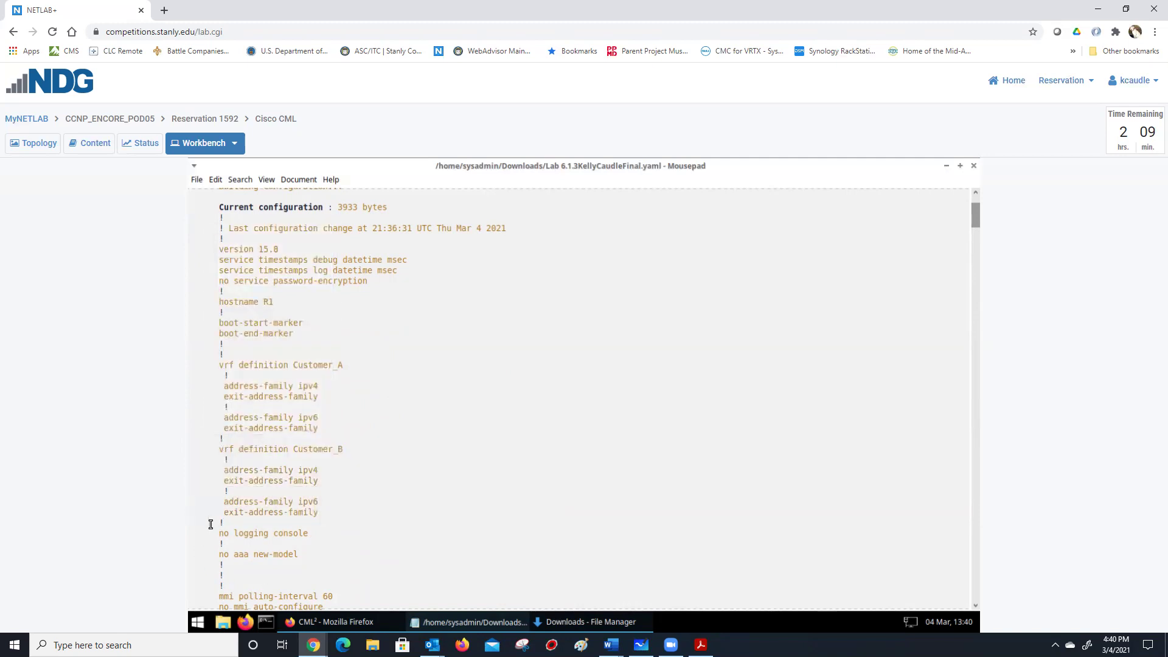
pyautogui.press('Return')
pyautogui.press('Return')
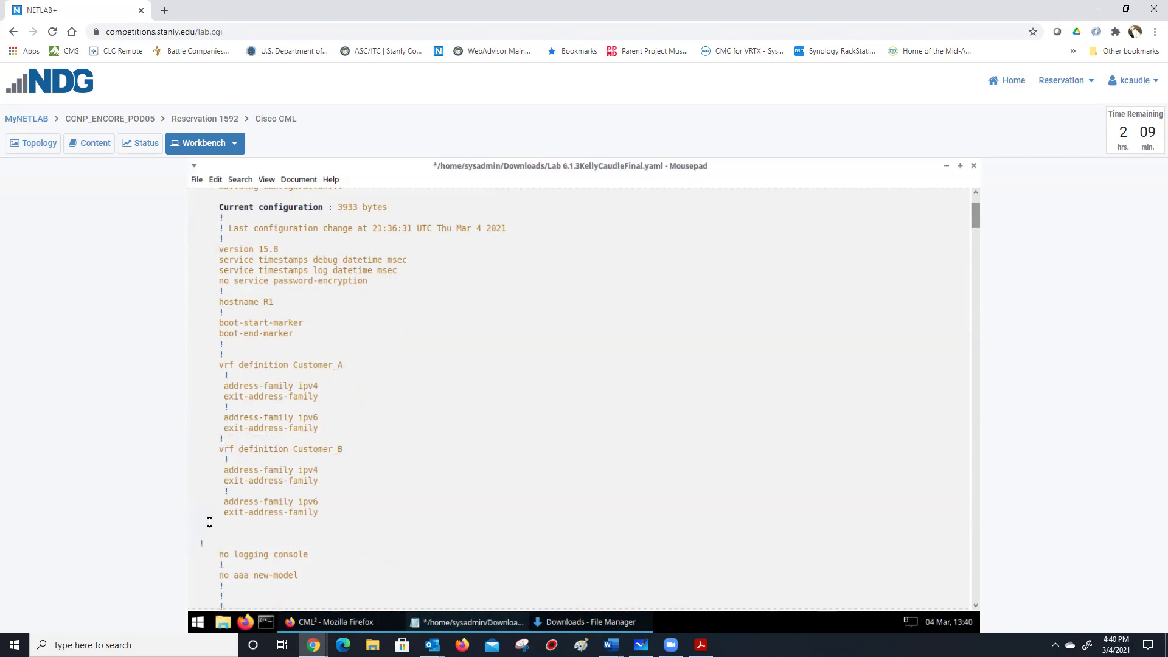
pyautogui.click(210, 522)
pyautogui.rightClick(205, 524)
pyautogui.click(260, 374)
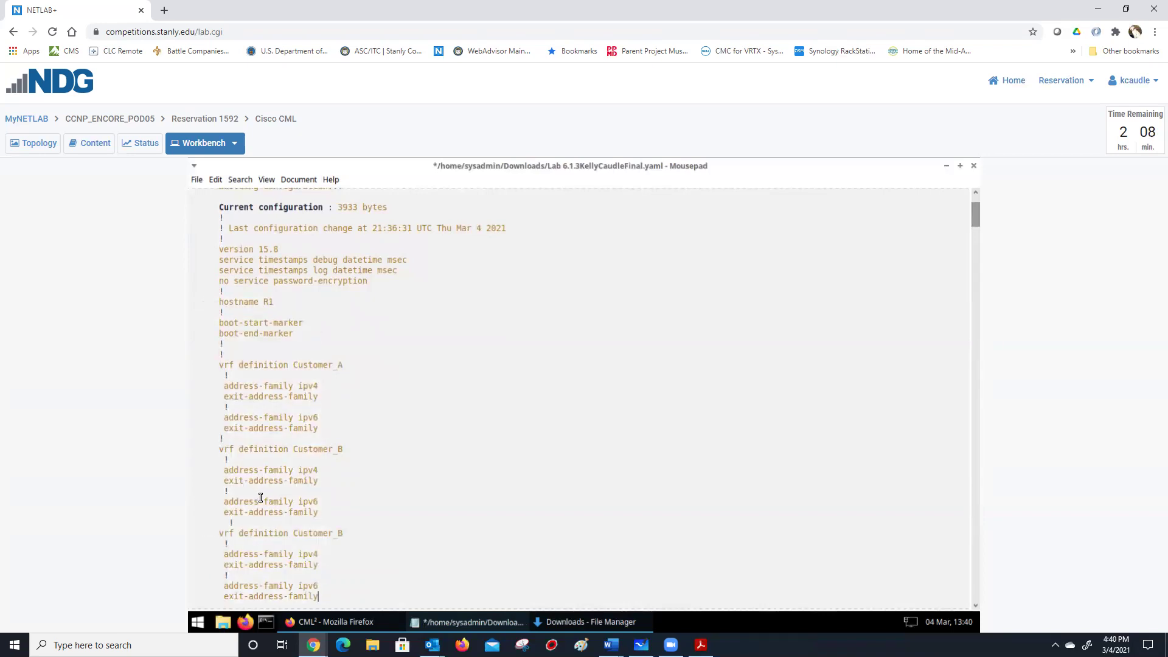
# Rename the pasted vrf to Customer_C and save the lab YAML file.
pyautogui.click(345, 533)
pyautogui.press('BackSpace')
pyautogui.click(362, 547)
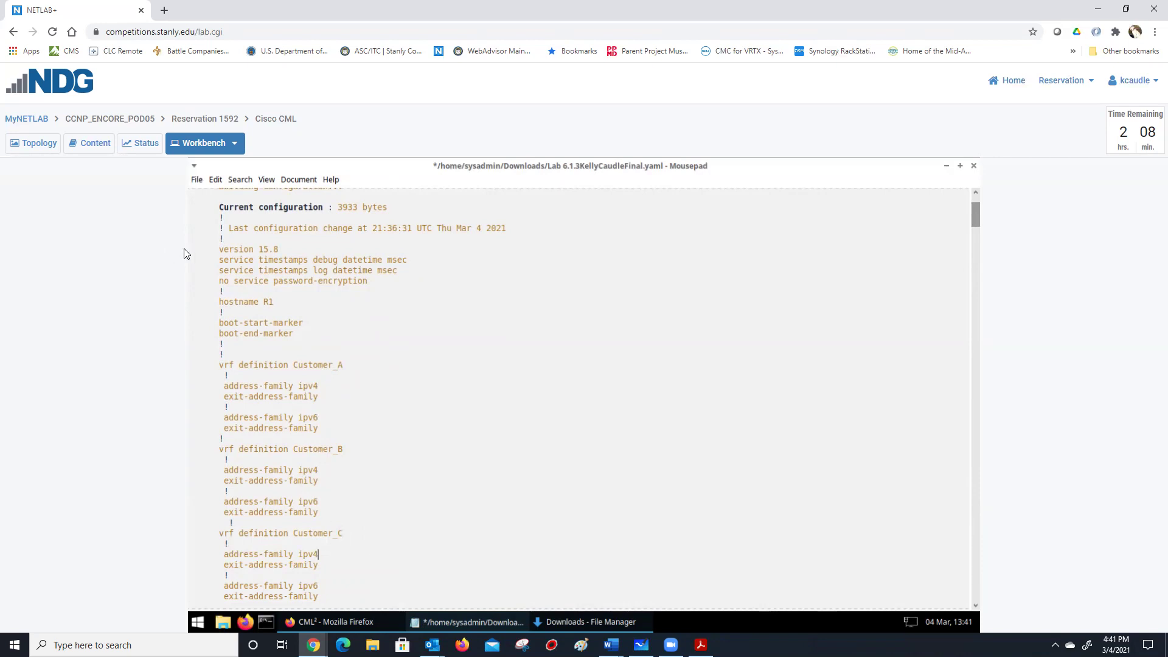
pyautogui.click(197, 180)
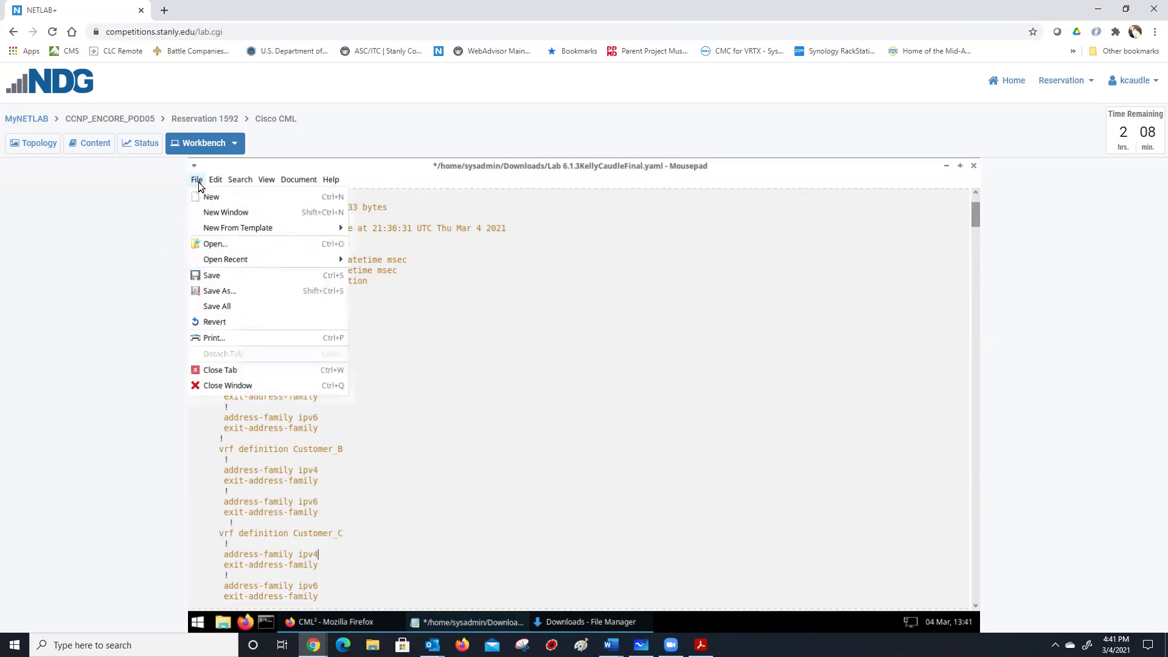
pyautogui.click(212, 276)
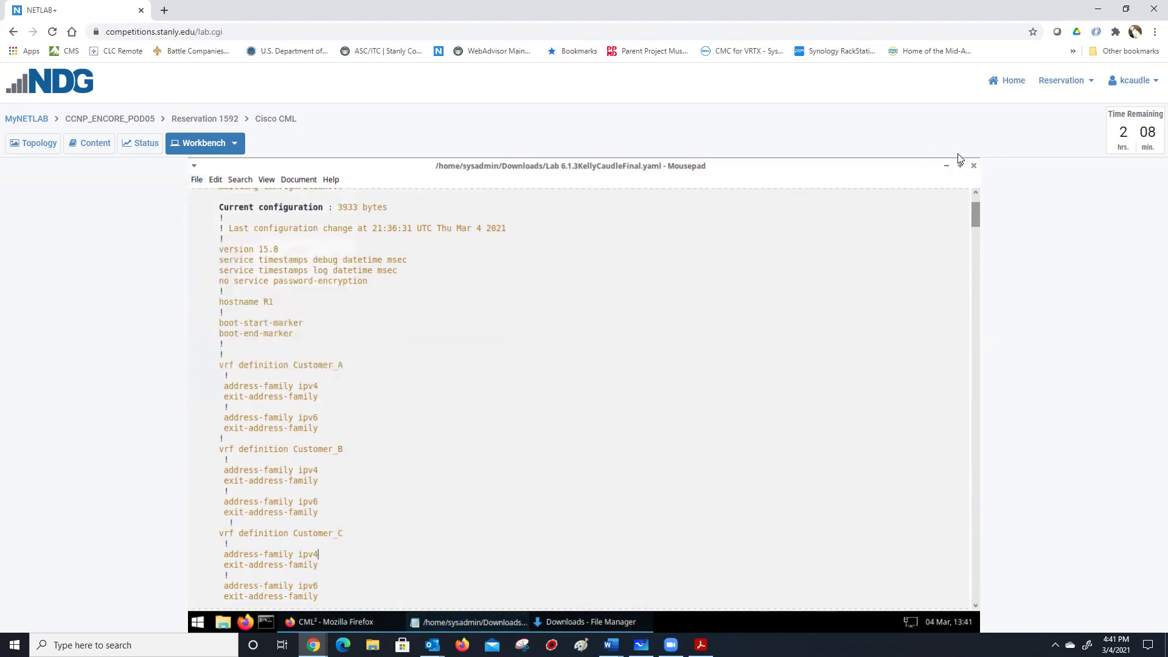
# Close Mousepad and import the edited lab YAML in CML², which fails with error 400.
pyautogui.click(973, 167)
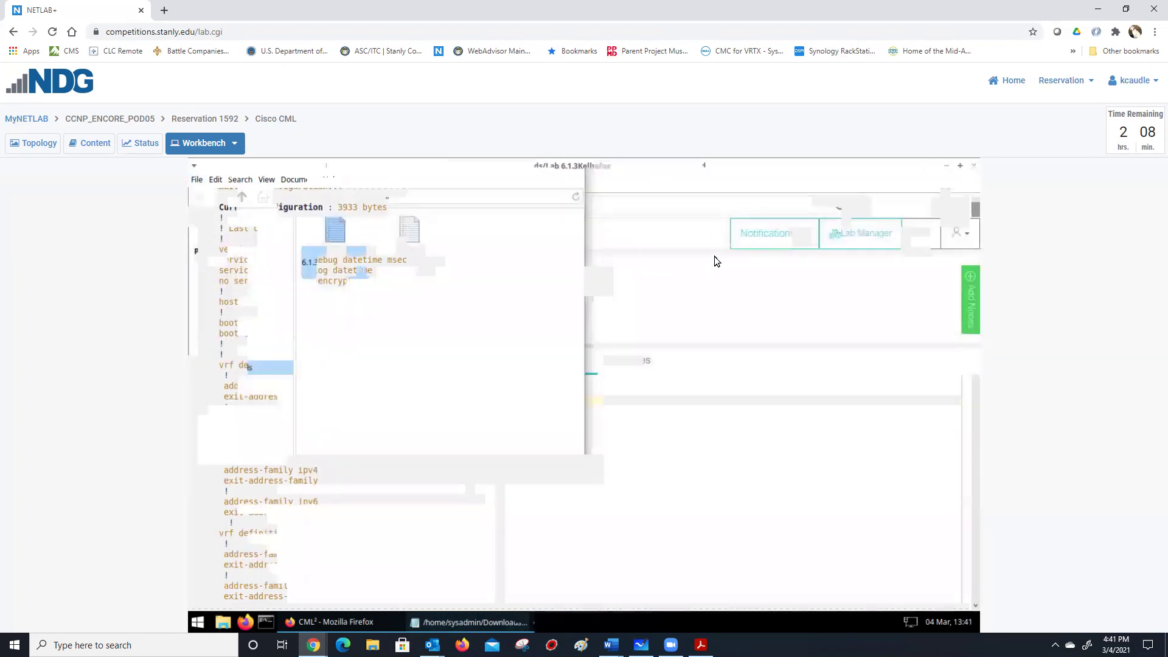
pyautogui.click(852, 235)
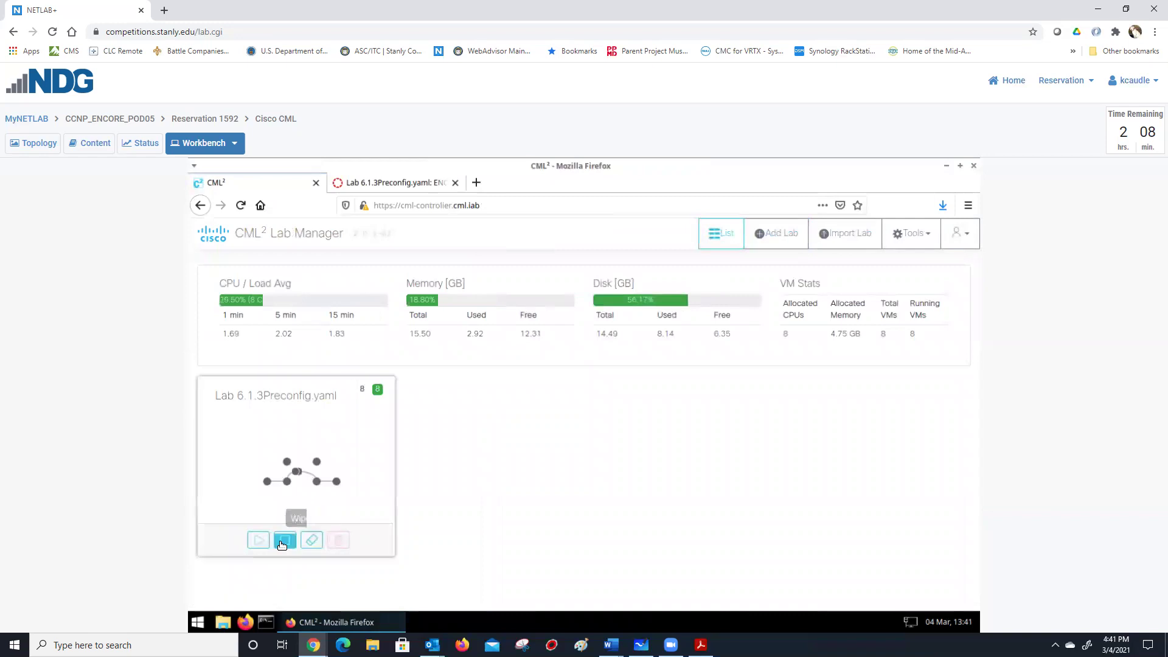
pyautogui.click(853, 232)
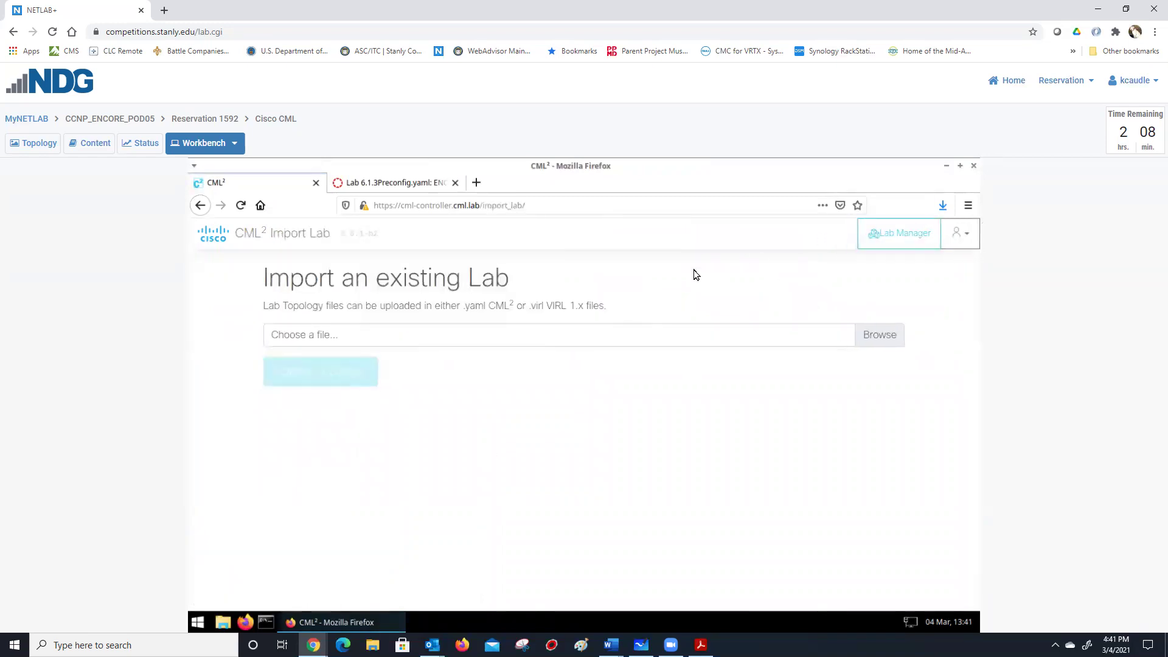
pyautogui.click(880, 339)
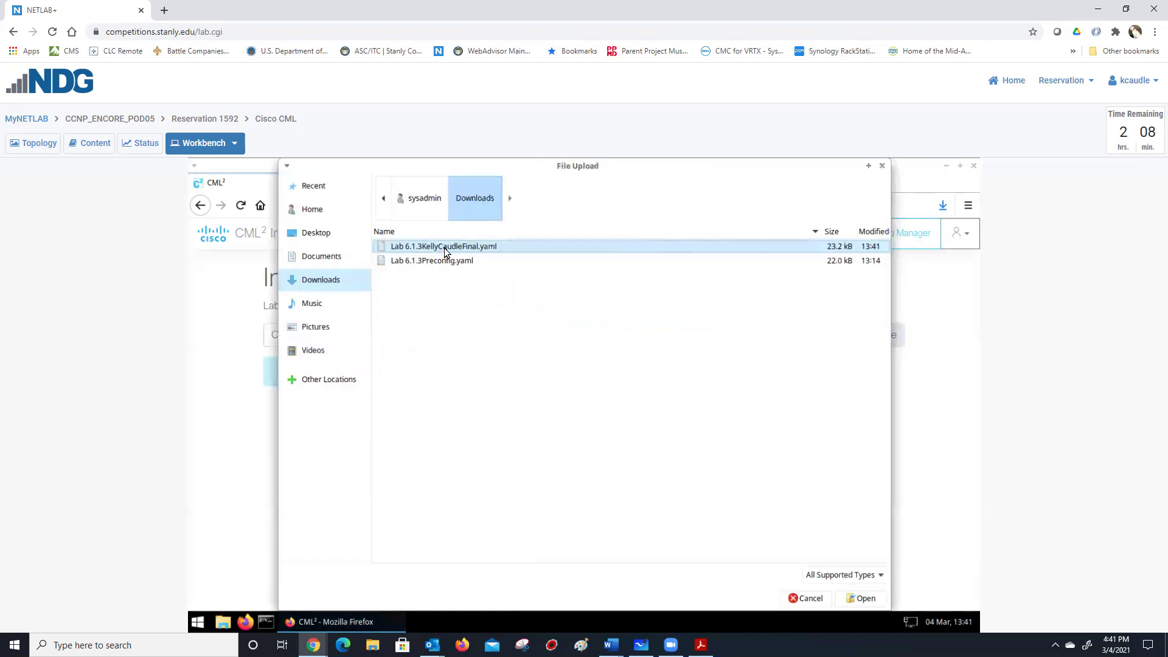
pyautogui.doubleClick(444, 247)
pyautogui.click(305, 375)
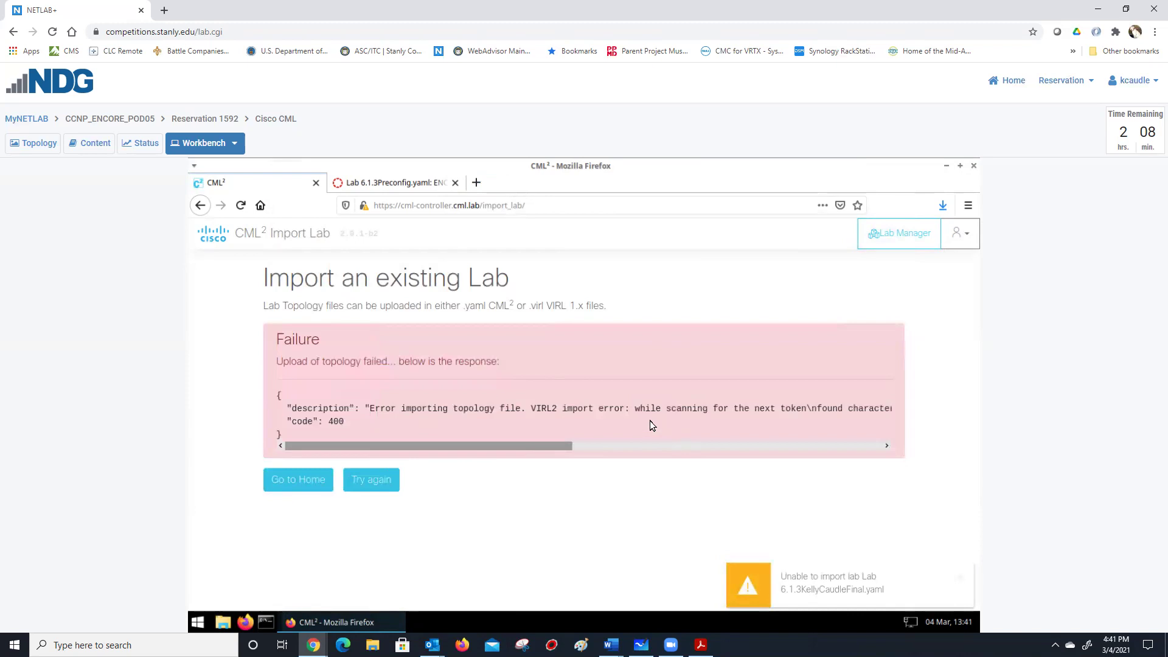
pyautogui.moveTo(487, 450); pyautogui.dragTo(319, 423)
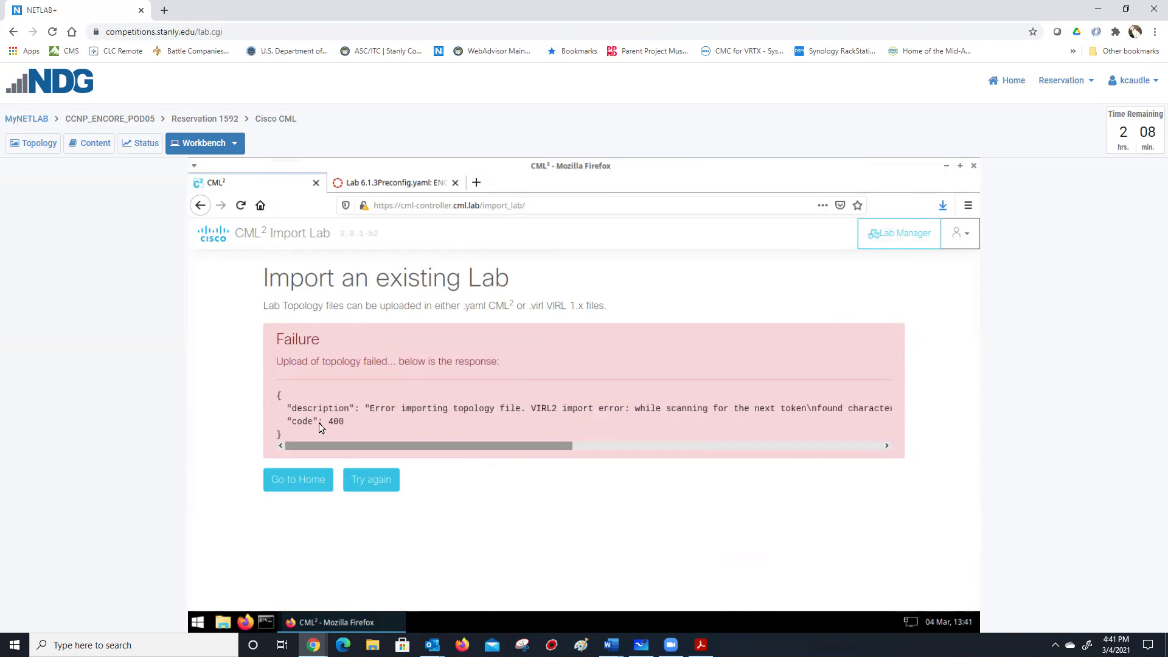
# Compare the NetAcad file page with the import error, then go back to Lab Manager.
pyautogui.click(428, 182)
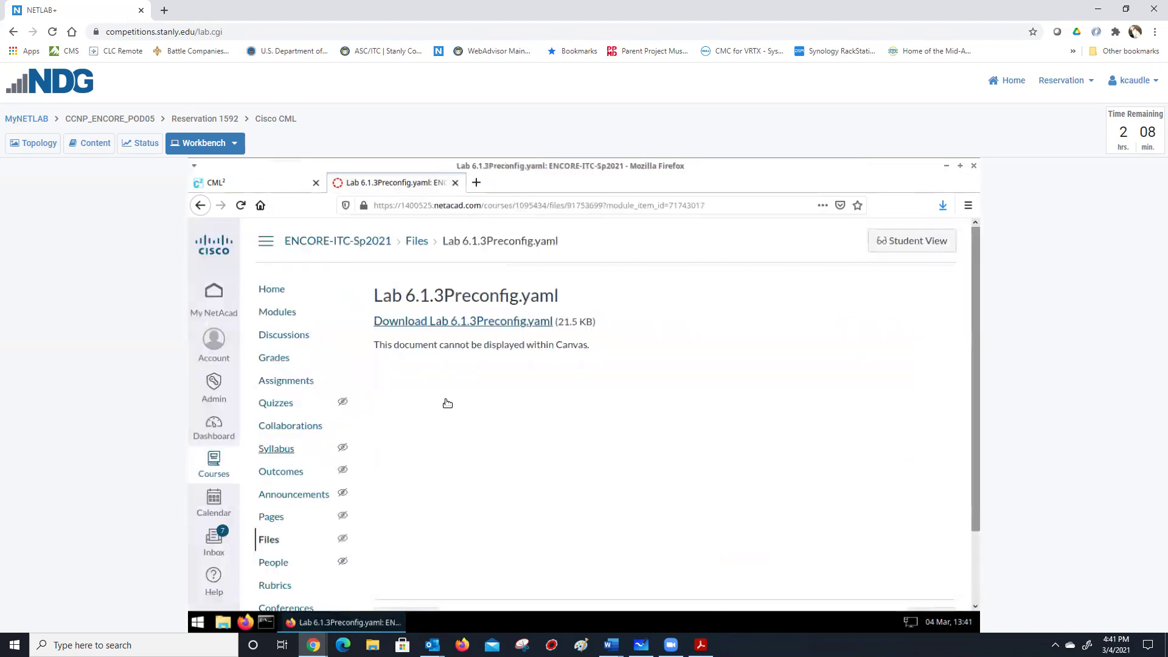
pyautogui.click(222, 182)
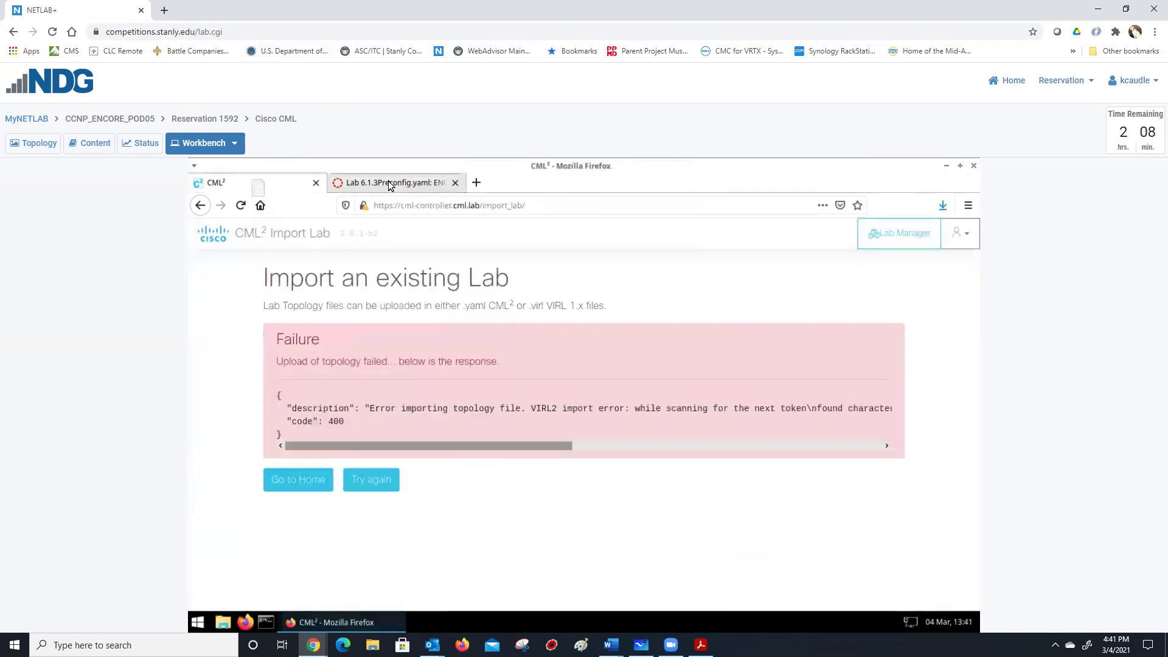
pyautogui.click(390, 184)
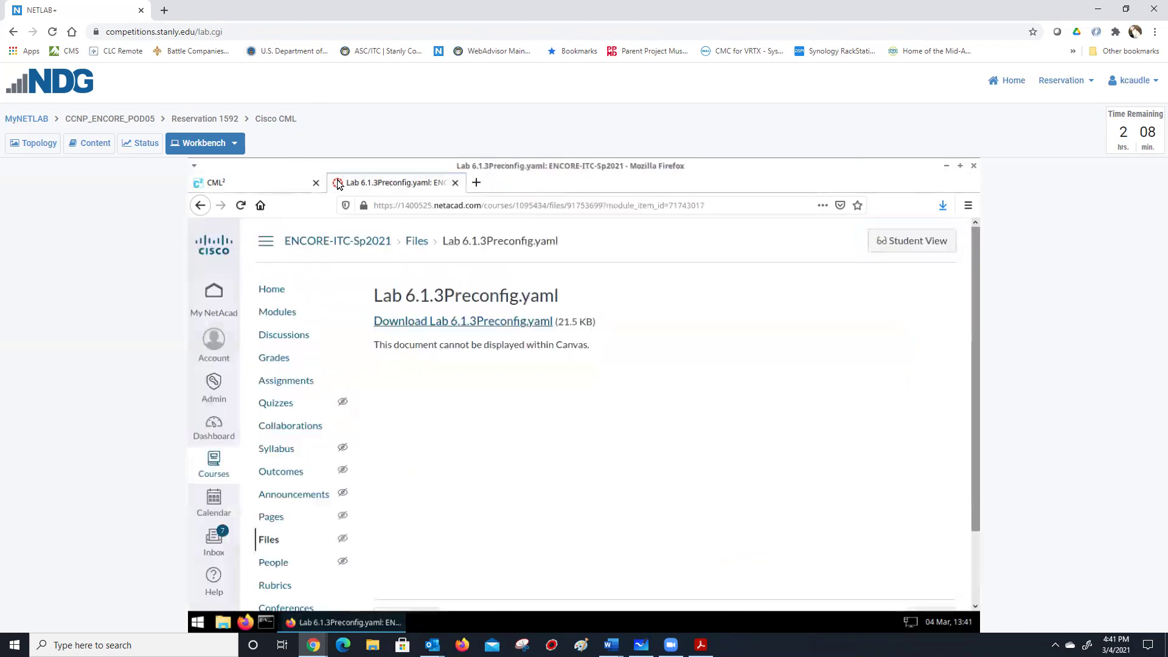
pyautogui.click(319, 182)
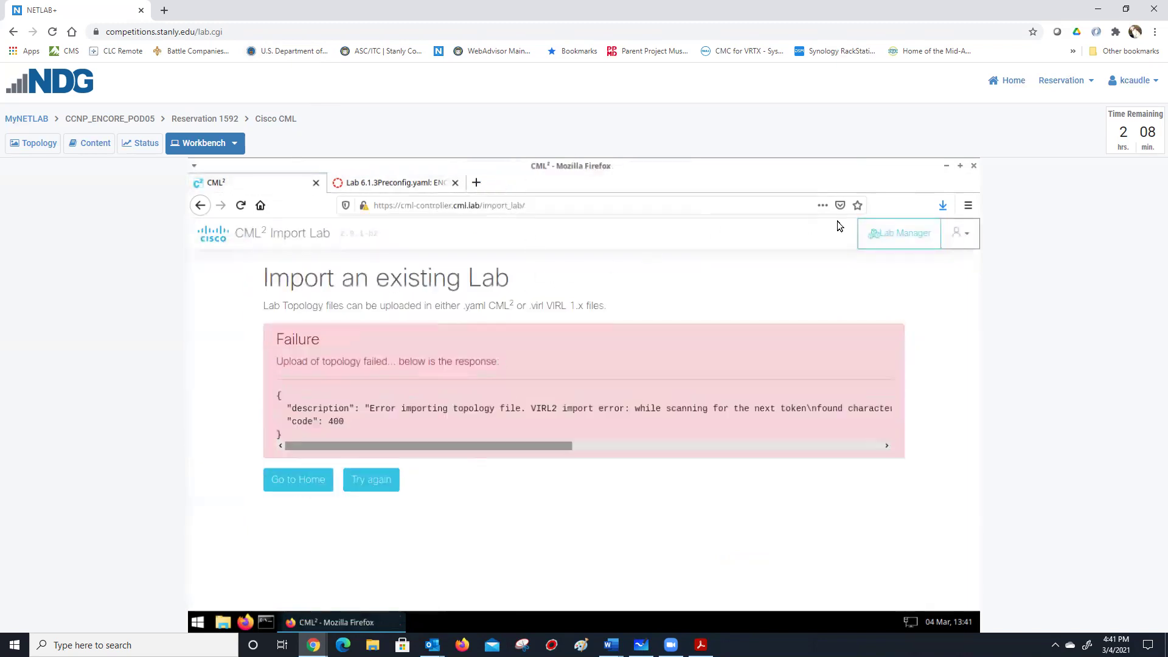
pyautogui.click(883, 235)
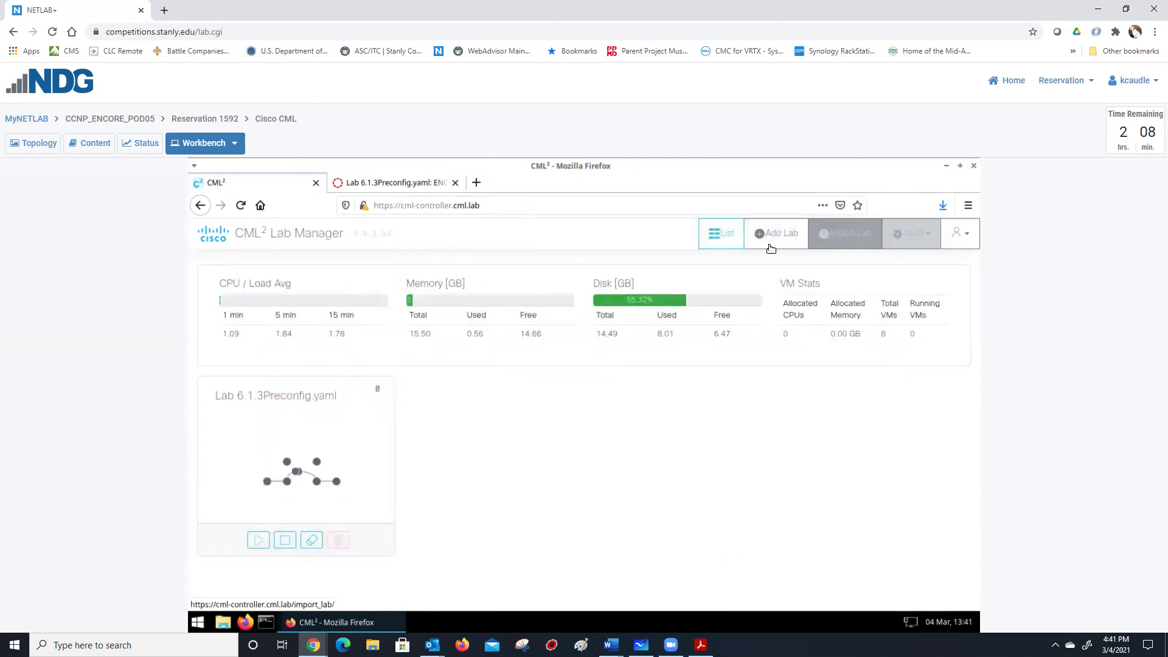
# Toggle Lab Manager between list and tile views, visit Import Lab, then go to Downloads.
pyautogui.click(719, 235)
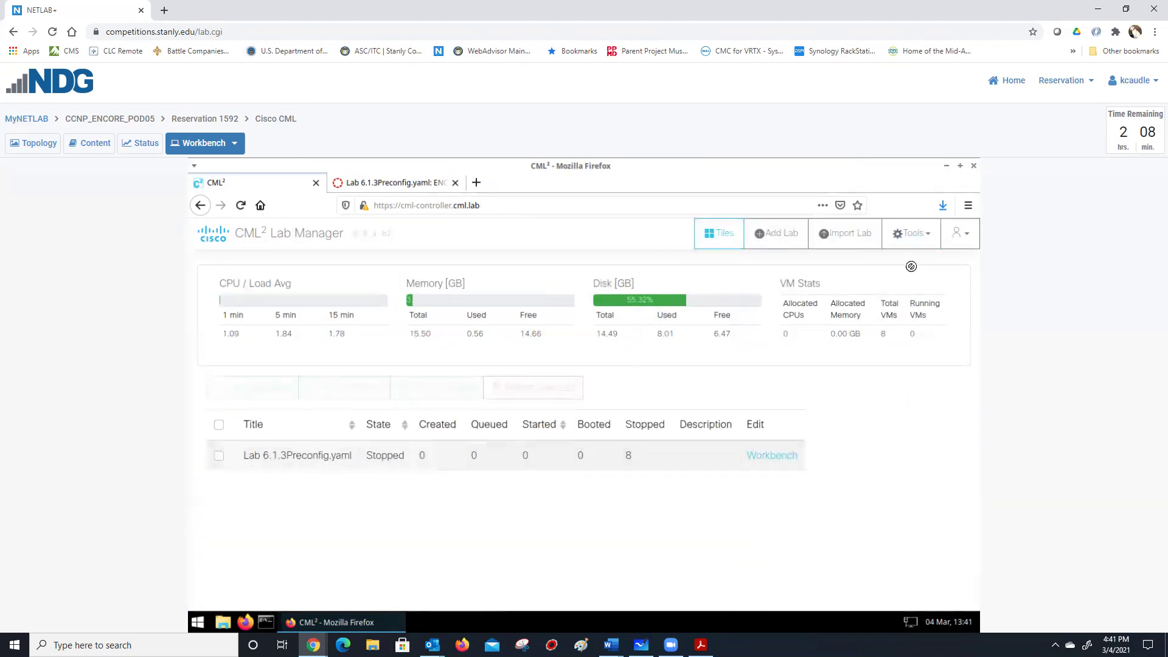
pyautogui.click(711, 238)
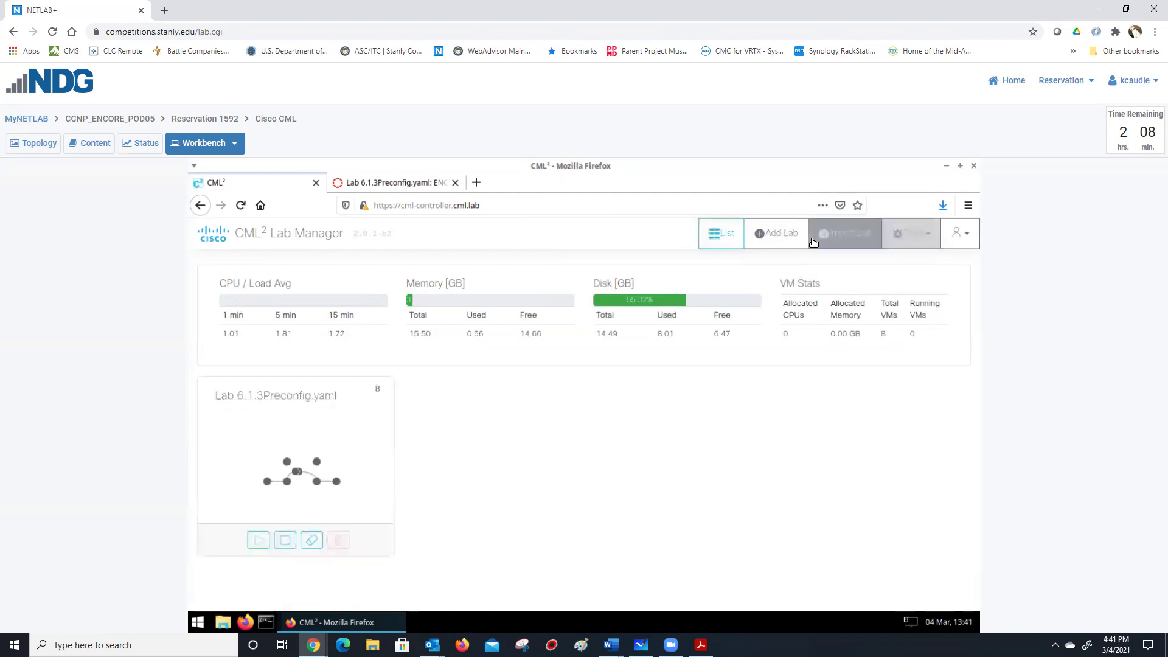
pyautogui.click(835, 238)
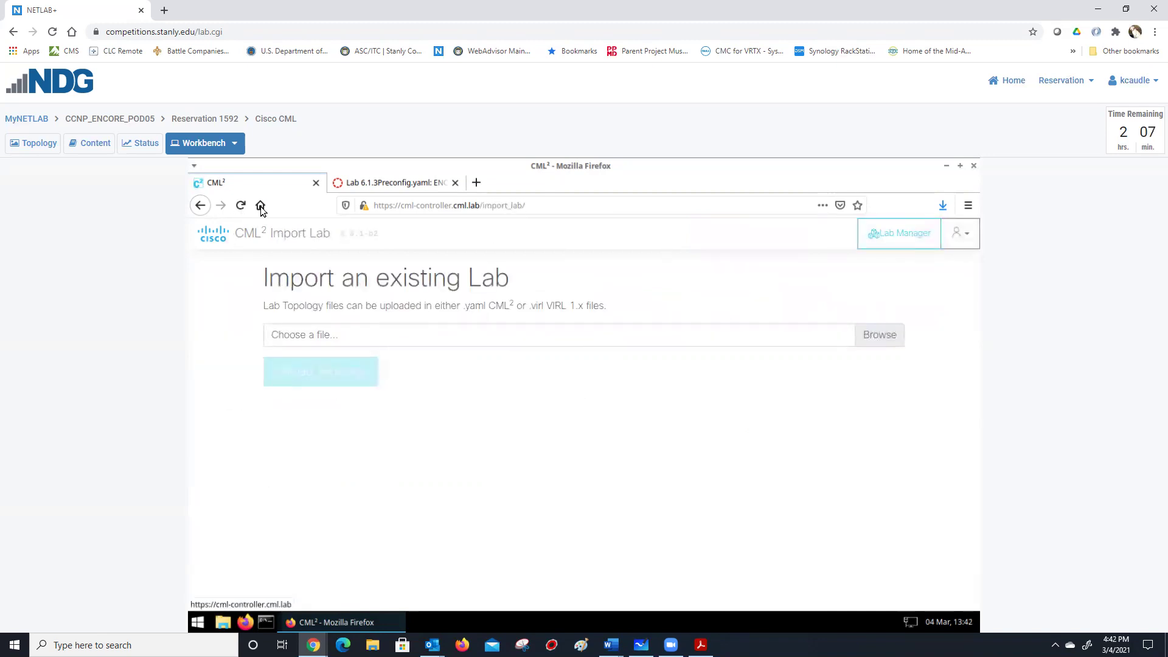
pyautogui.click(277, 235)
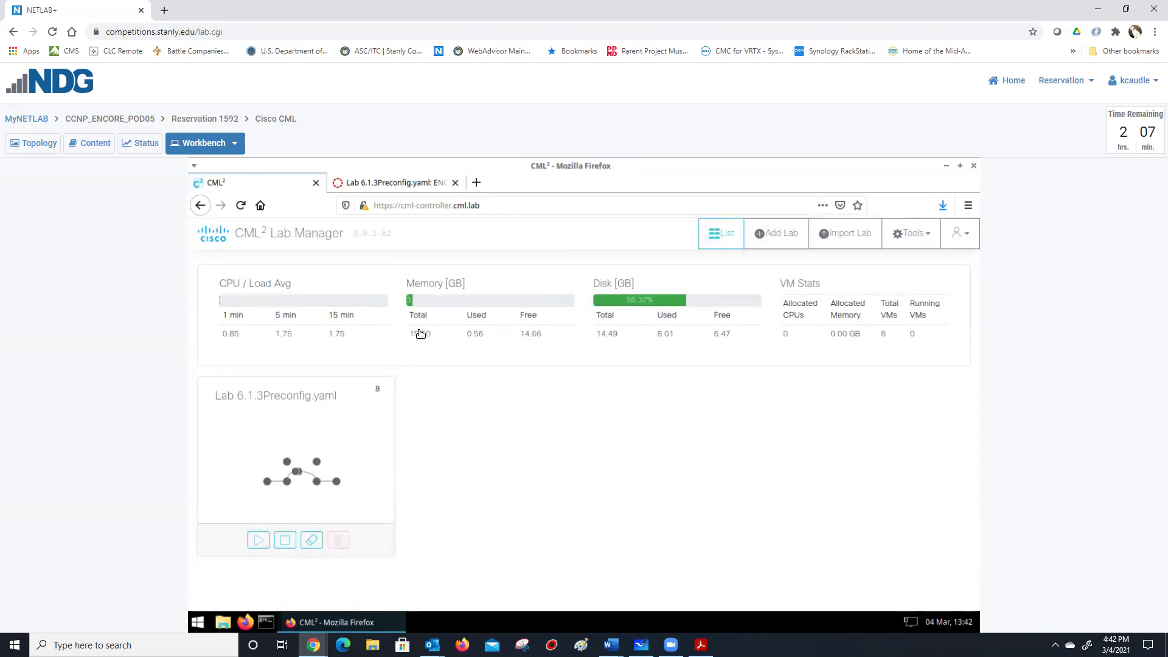
pyautogui.click(224, 621)
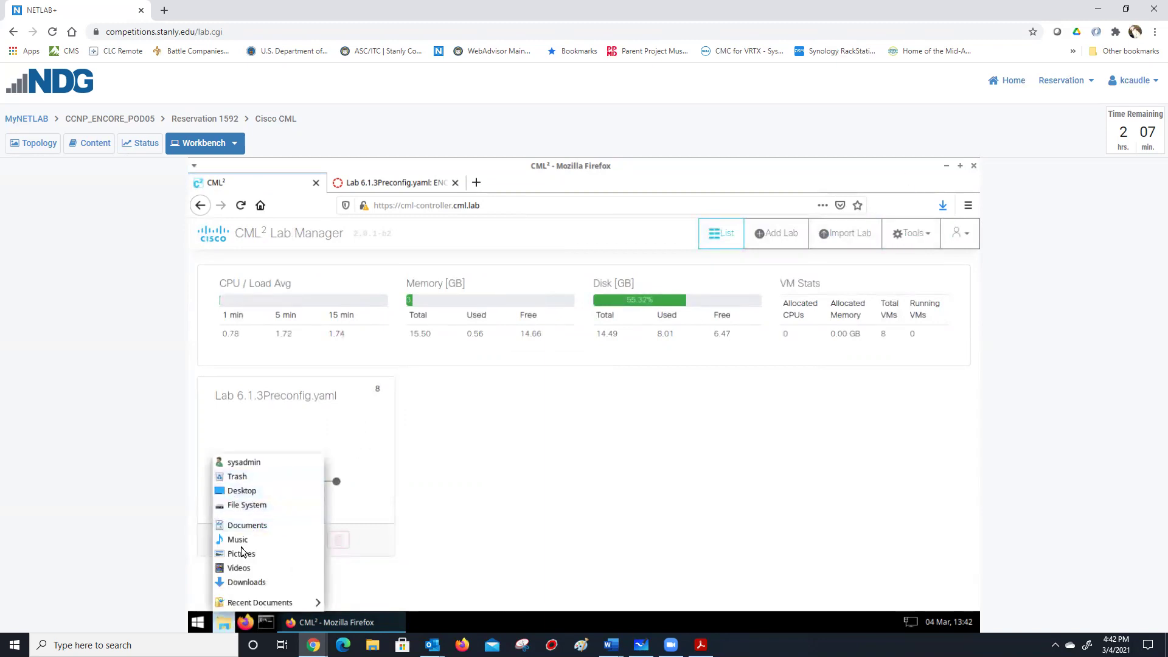
# Open the edited lab YAML from Downloads in Mousepad and delete the Customer_C vrf block.
pyautogui.click(250, 583)
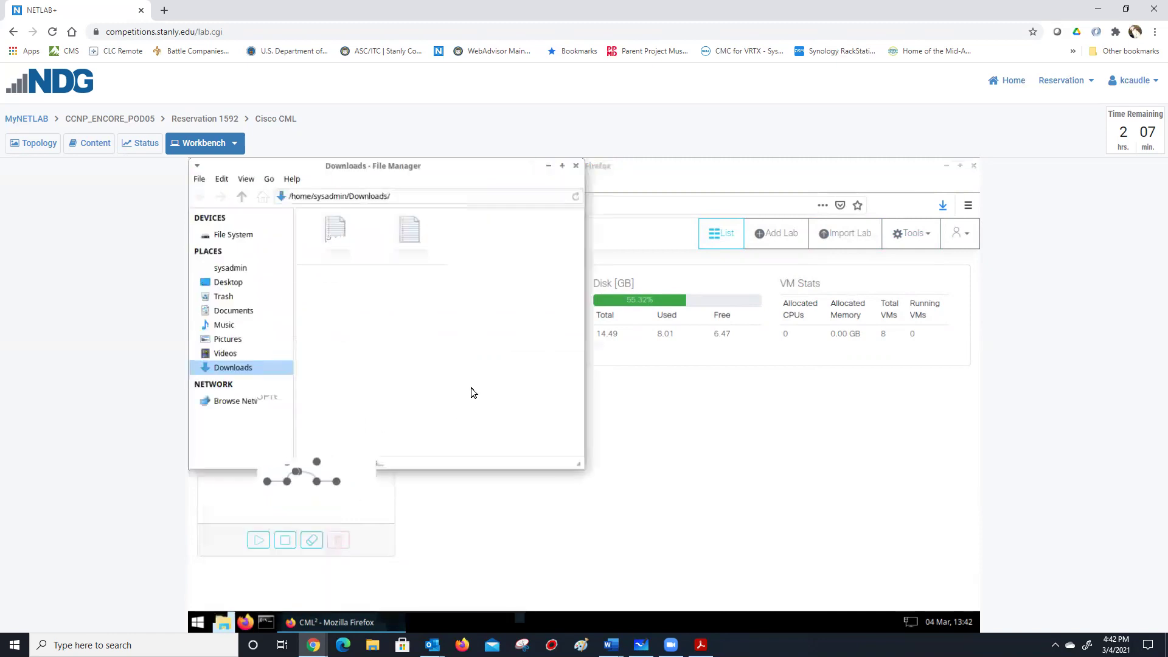
pyautogui.rightClick(342, 249)
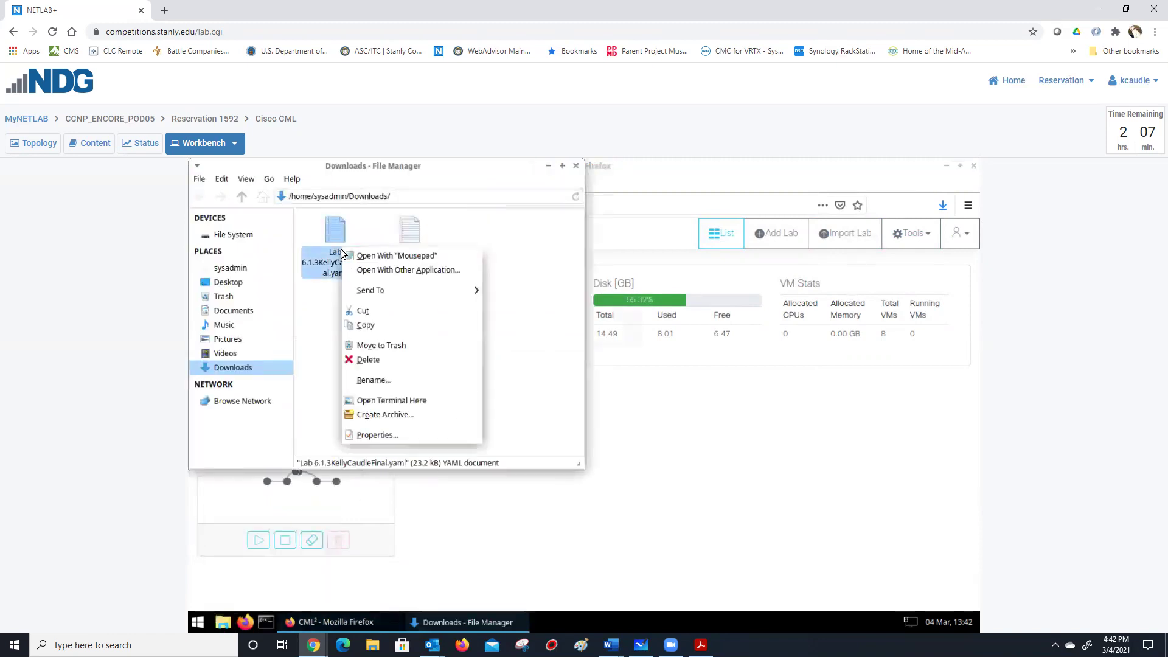
pyautogui.click(466, 256)
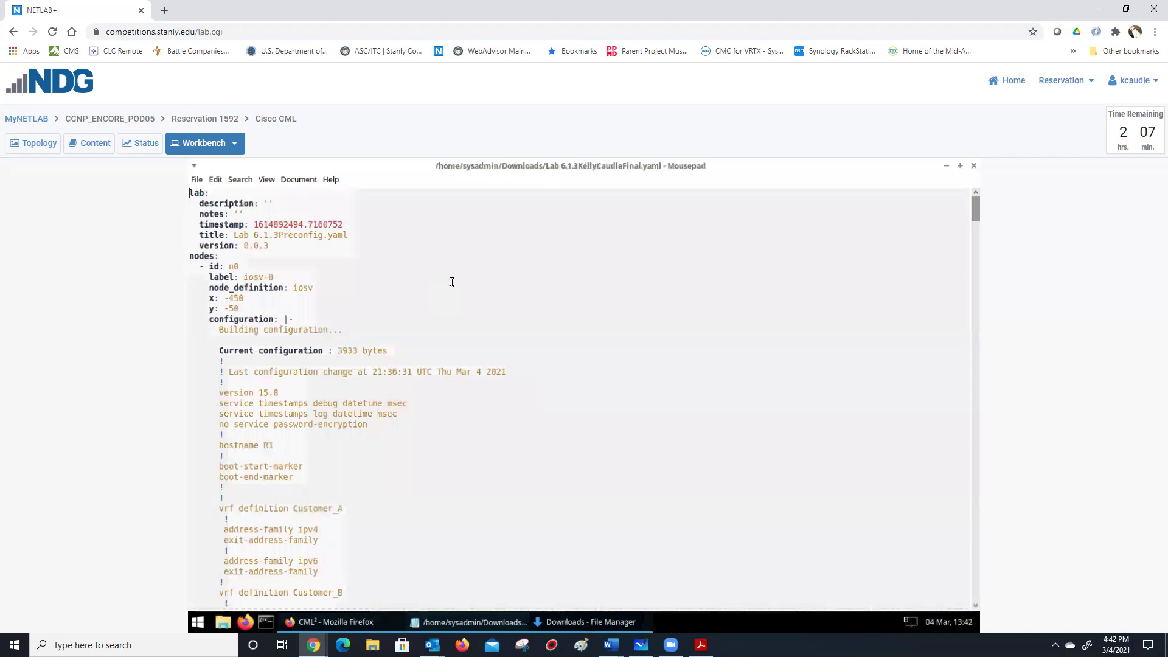
pyautogui.scroll(-9, 367, 434)
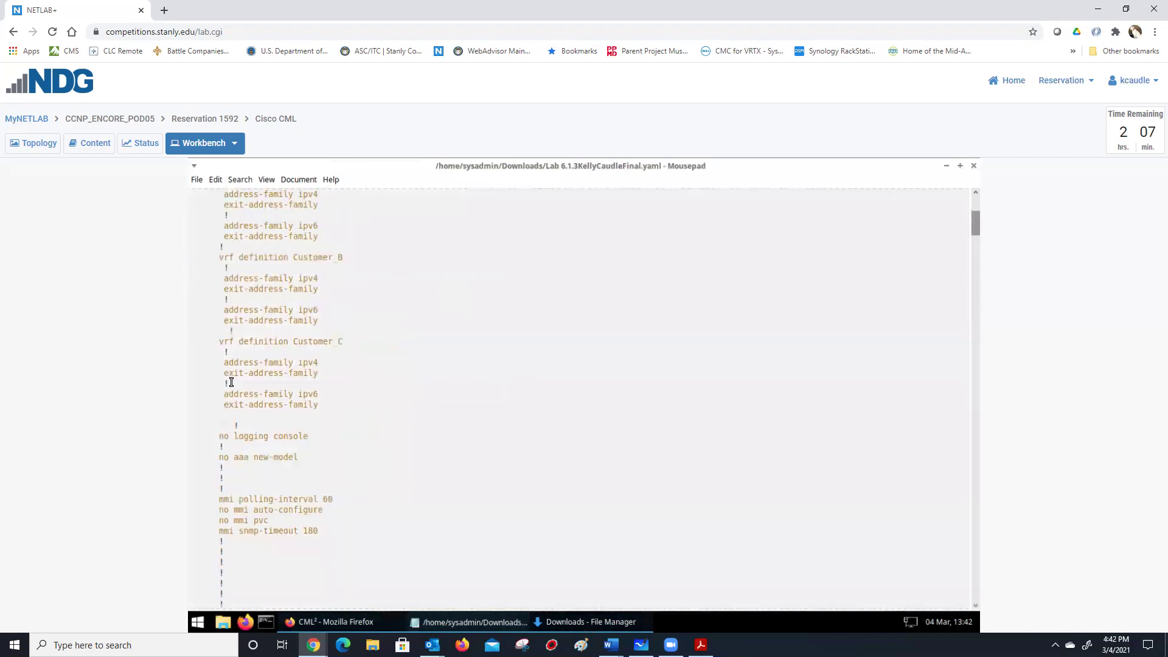
pyautogui.scroll(-2, 224, 401)
pyautogui.moveTo(320, 407); pyautogui.dragTo(196, 339)
pyautogui.press('Delete')
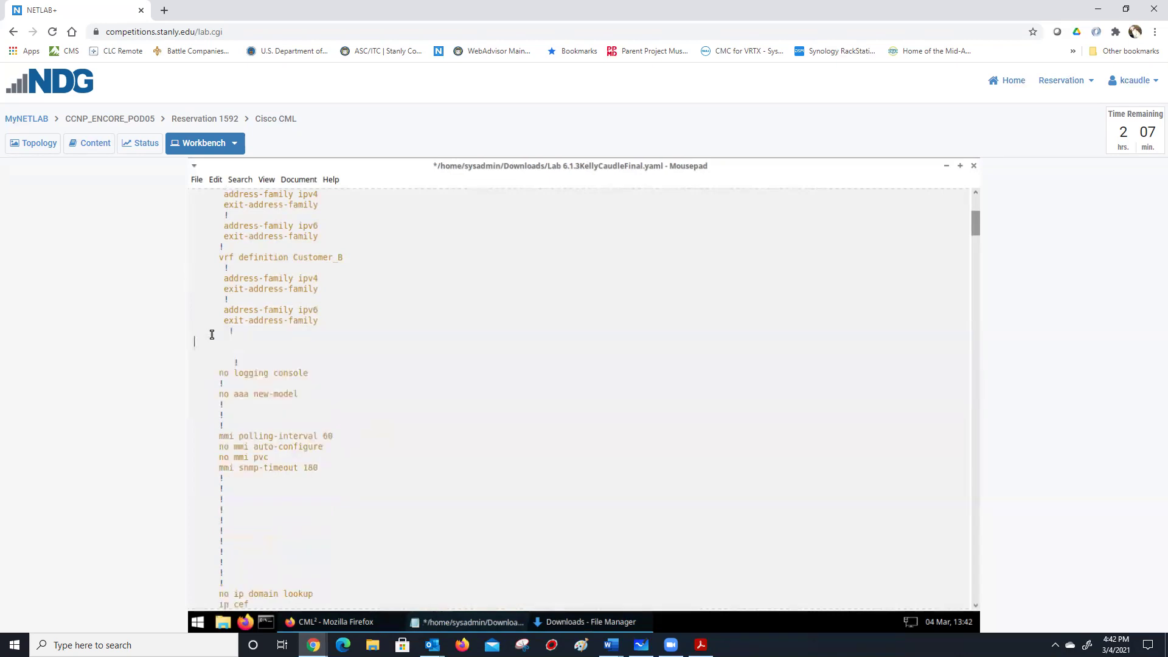
# Close Mousepad with Don't Save, then try closing Firefox, which asks about closing 2 tabs.
pyautogui.click(974, 165)
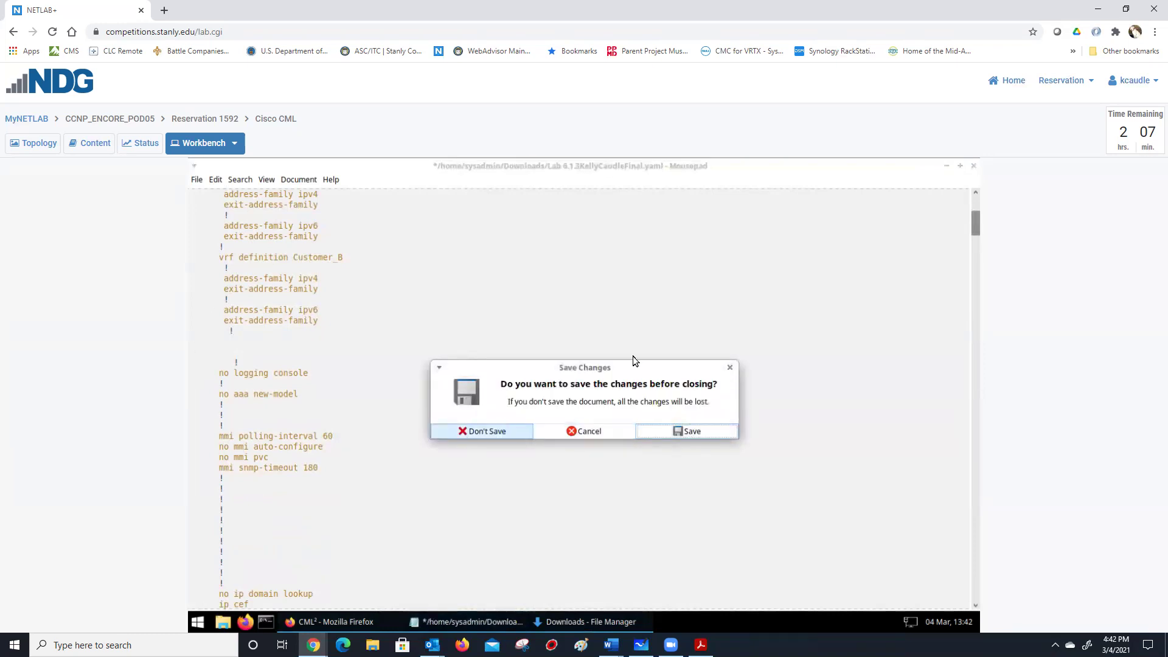
pyautogui.click(467, 432)
pyautogui.click(536, 172)
pyautogui.hotkey('alt', 'F4')
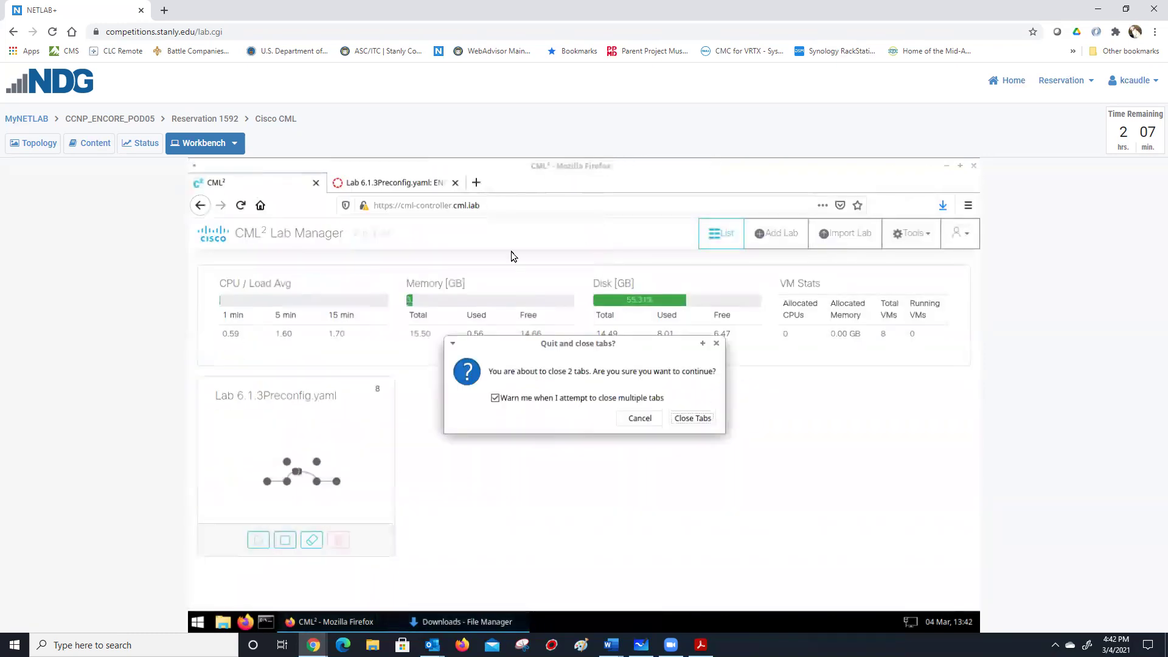
# Keep both Firefox tabs open and bring the ENCOR Exam Topics page forward.
pyautogui.click(636, 419)
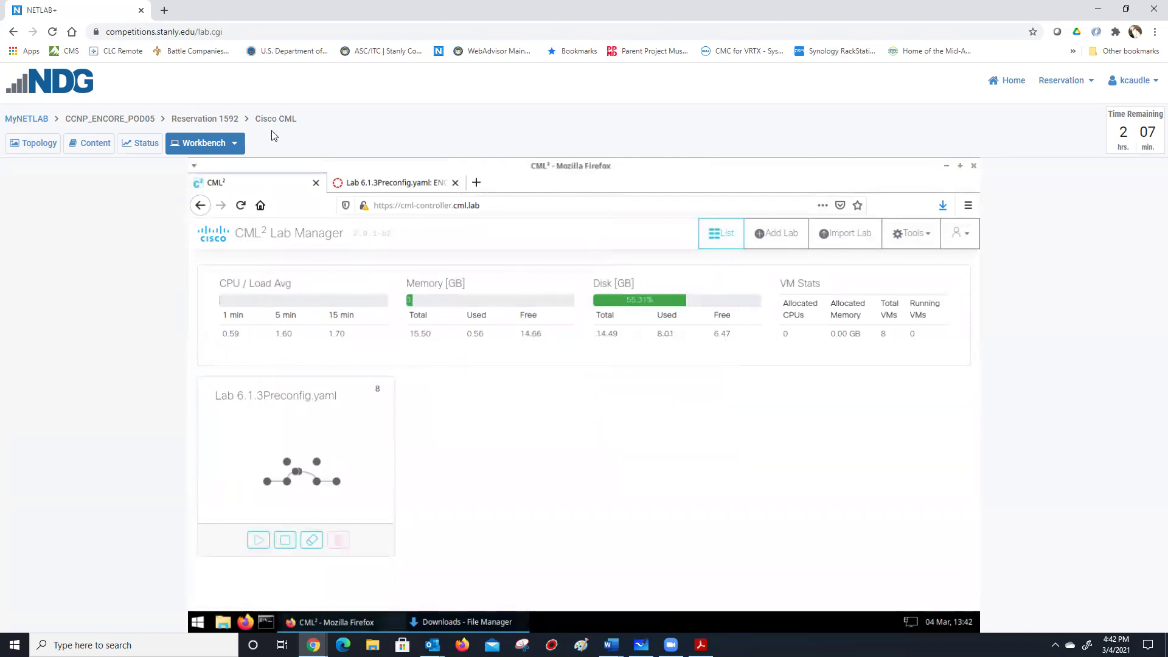
pyautogui.moveTo(313, 645)
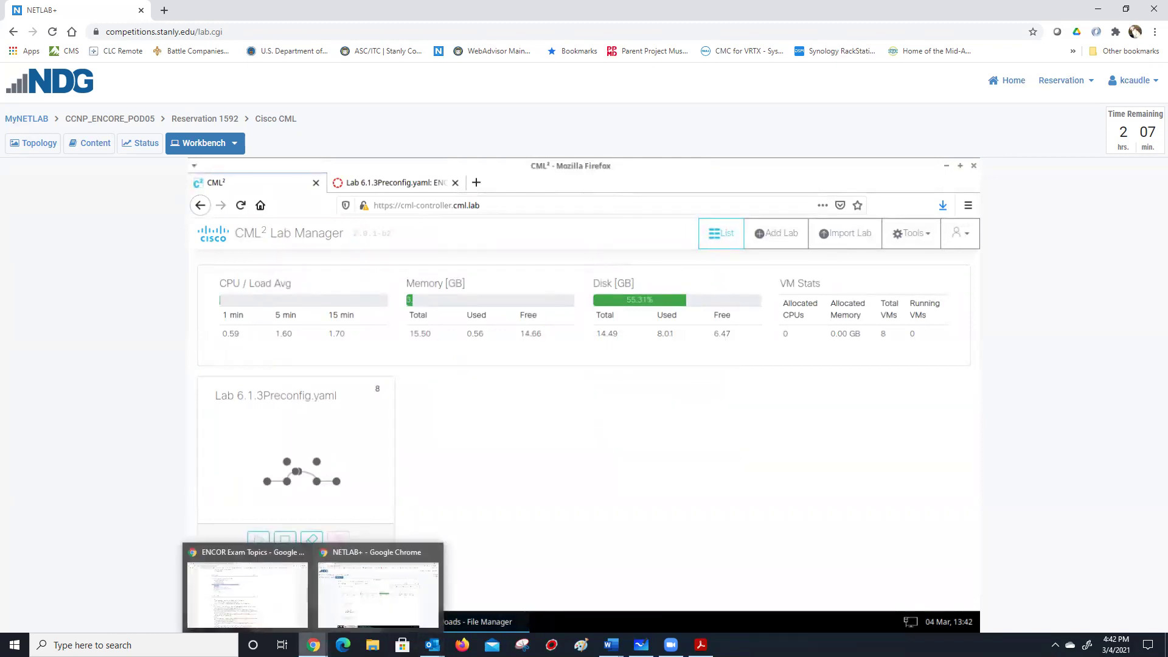
pyautogui.click(250, 596)
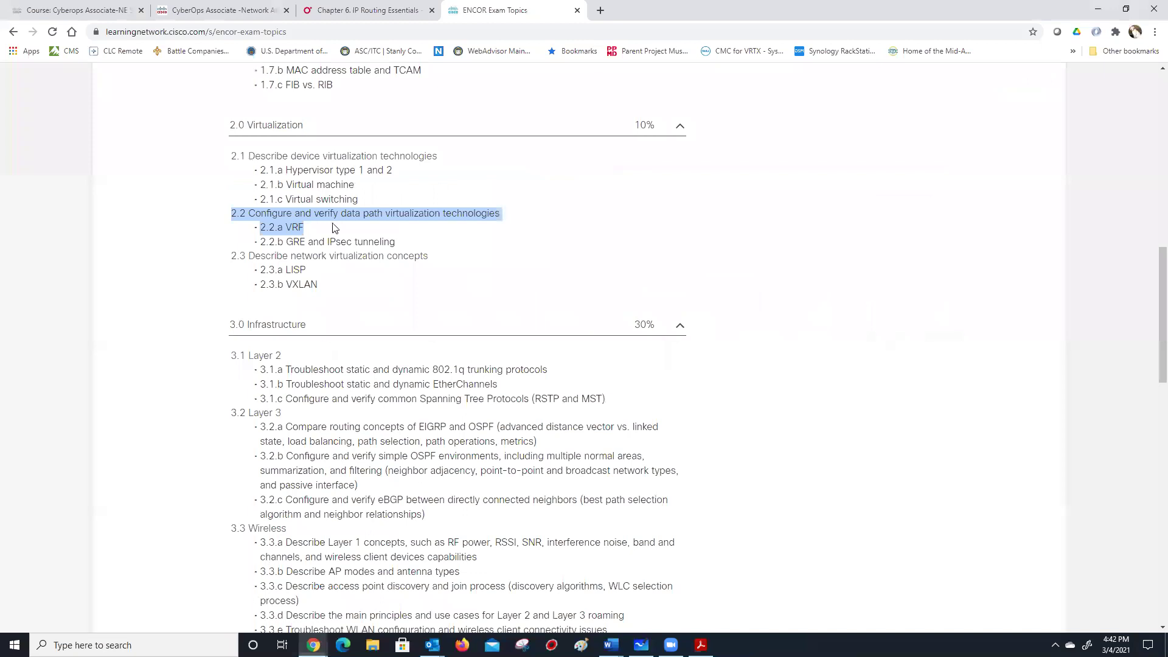
# Scroll through the ENCOR topic domains, from 3.0 Infrastructure (30%) to 6.0 Automation (15%).
pyautogui.scroll(5, 340, 236)
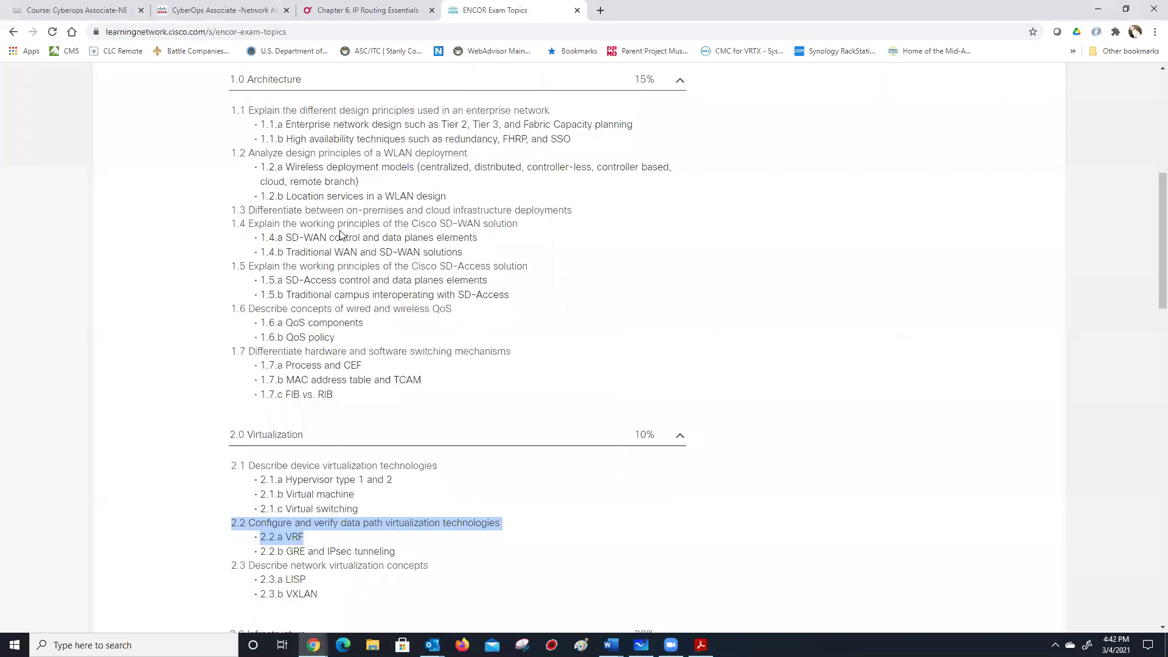
pyautogui.scroll(6, 341, 234)
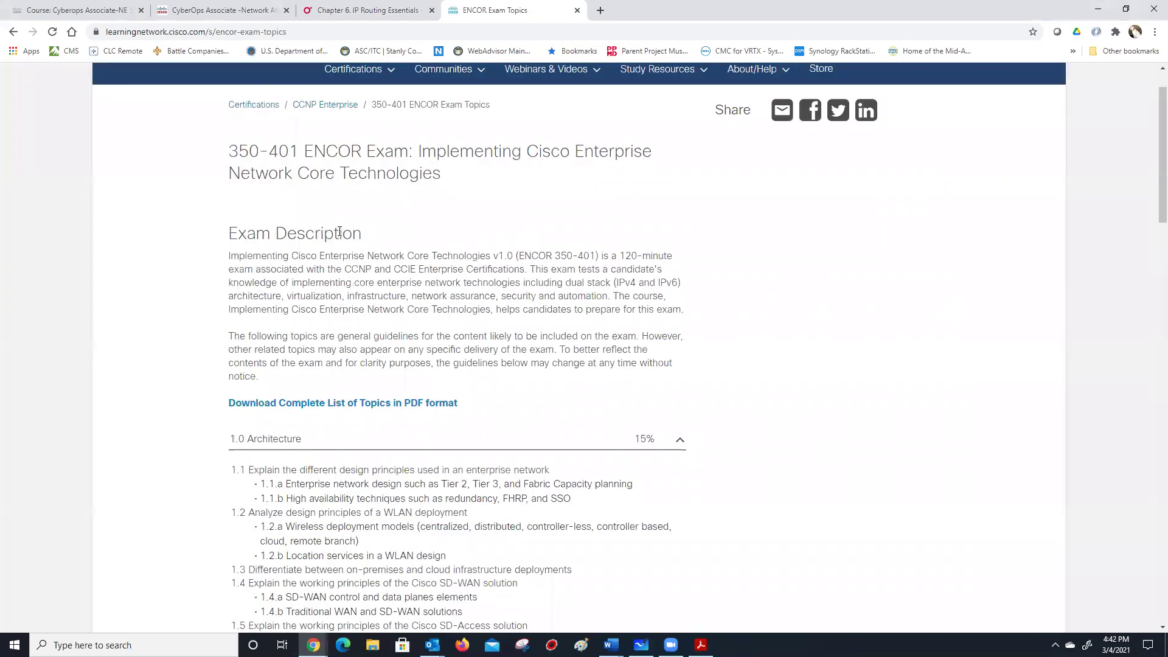
pyautogui.scroll(-15, 338, 234)
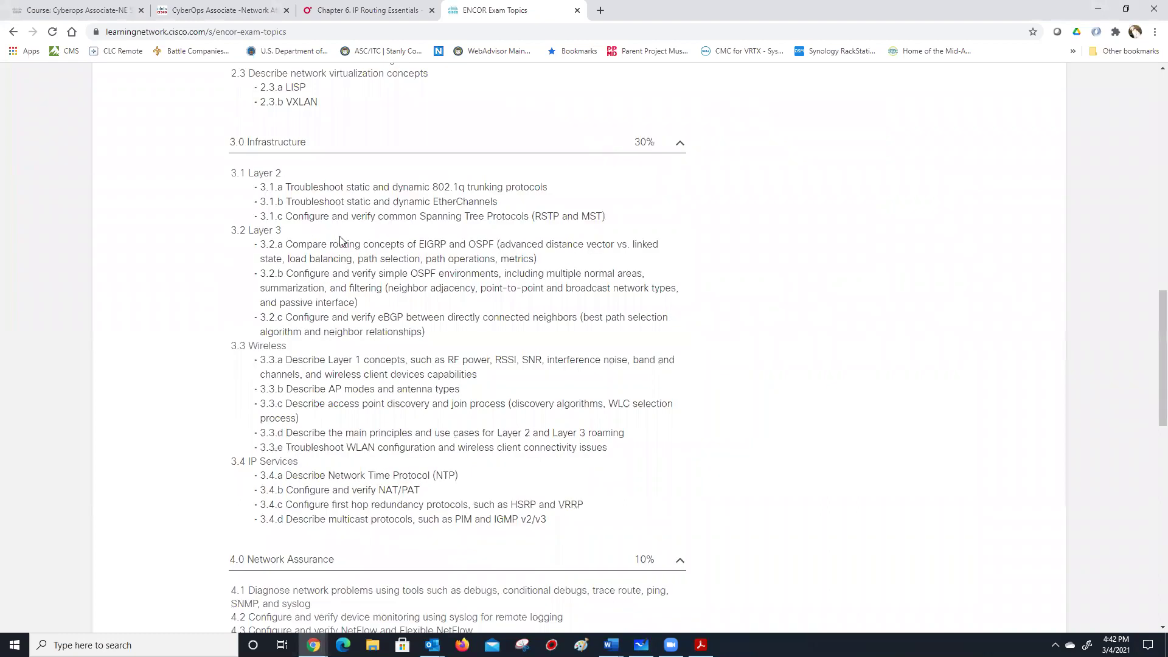
pyautogui.scroll(-6, 341, 241)
pyautogui.scroll(-5, 341, 236)
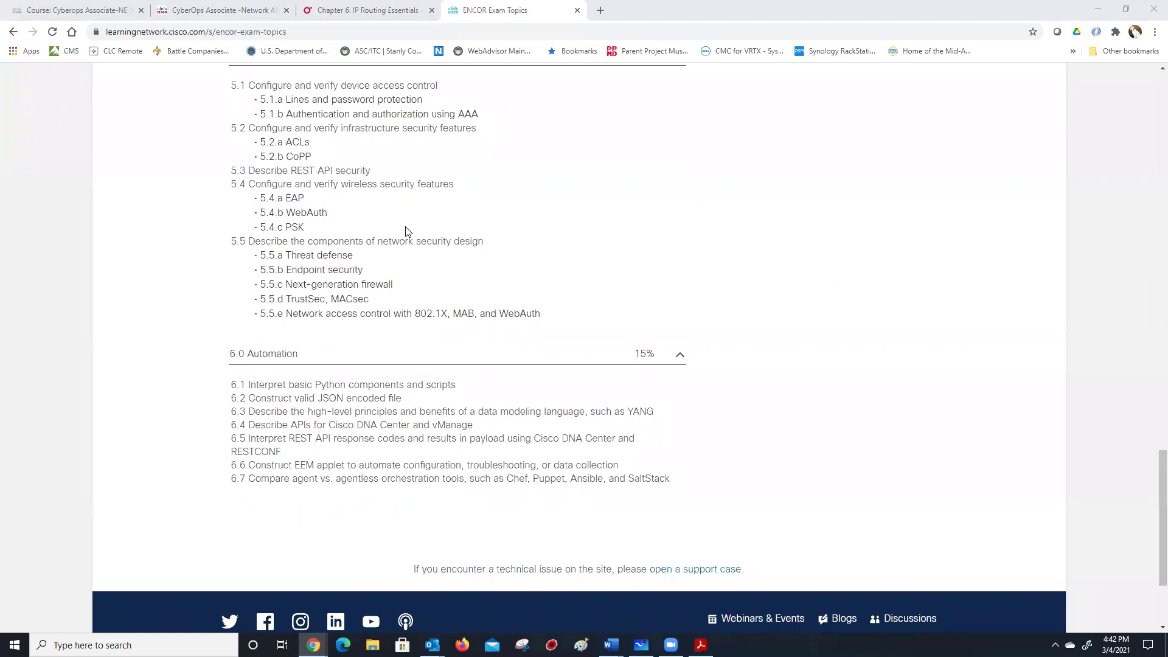
pyautogui.scroll(5, 407, 232)
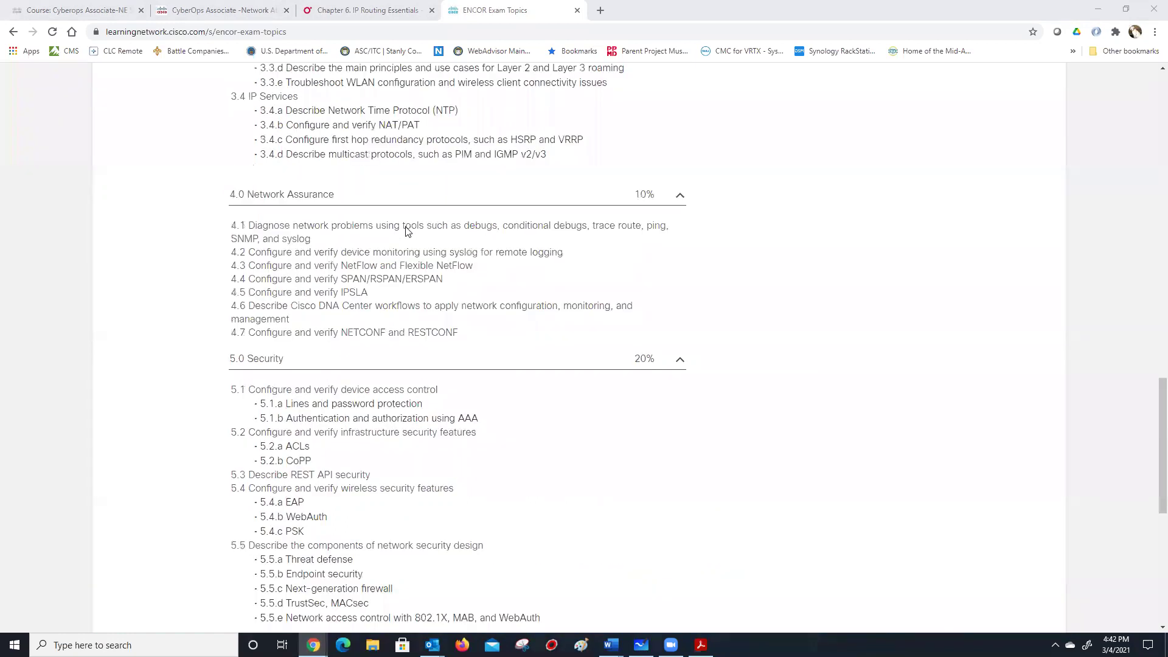
pyautogui.scroll(5, 407, 231)
# Highlight the OSPF exam topic 3.2.b several times, ending with the whole item selected.
pyautogui.scroll(1, 271, 273)
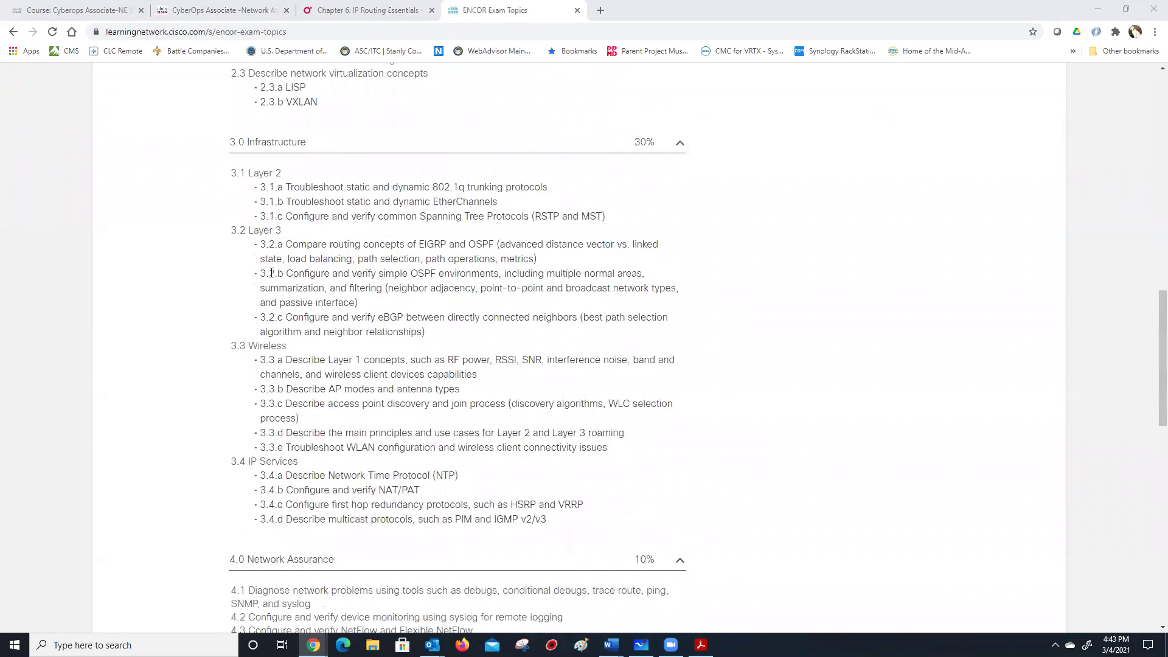
pyautogui.moveTo(250, 274); pyautogui.dragTo(436, 304)
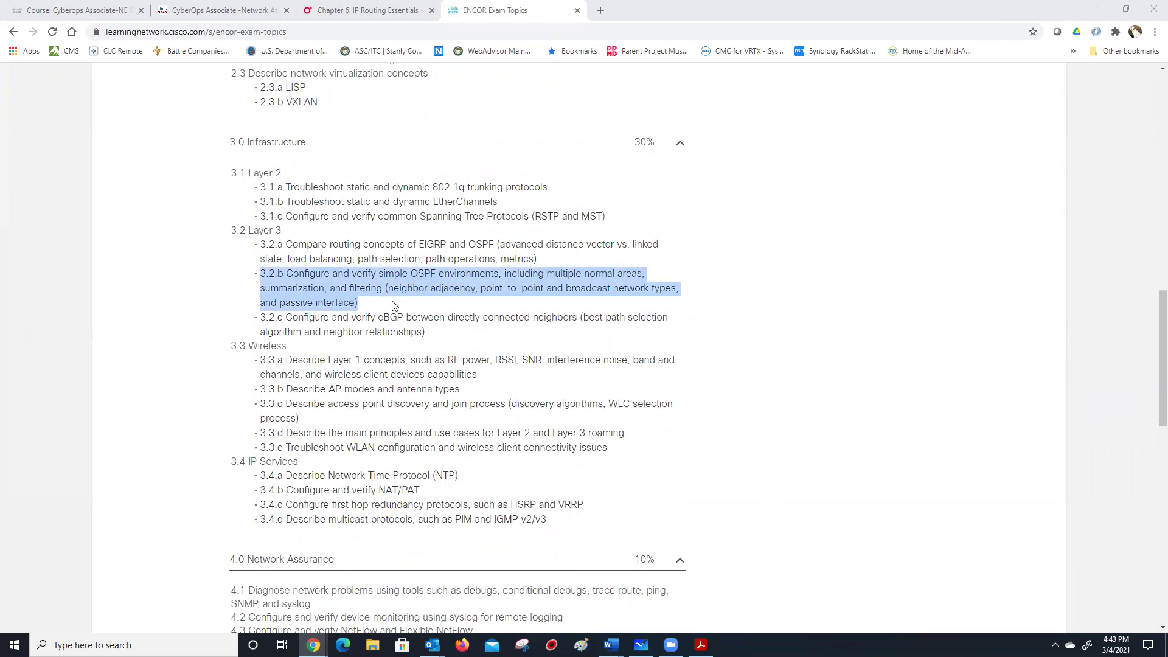
pyautogui.click(363, 302)
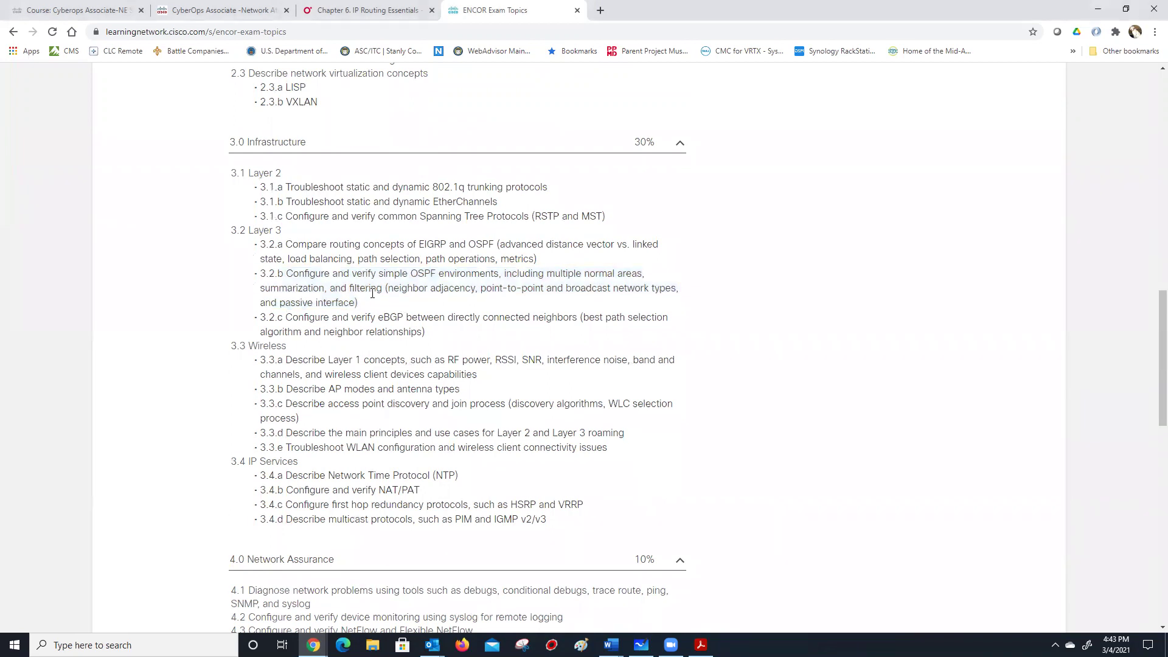
pyautogui.moveTo(390, 277); pyautogui.dragTo(450, 307)
pyautogui.click(453, 309)
pyautogui.moveTo(617, 271); pyautogui.dragTo(429, 272)
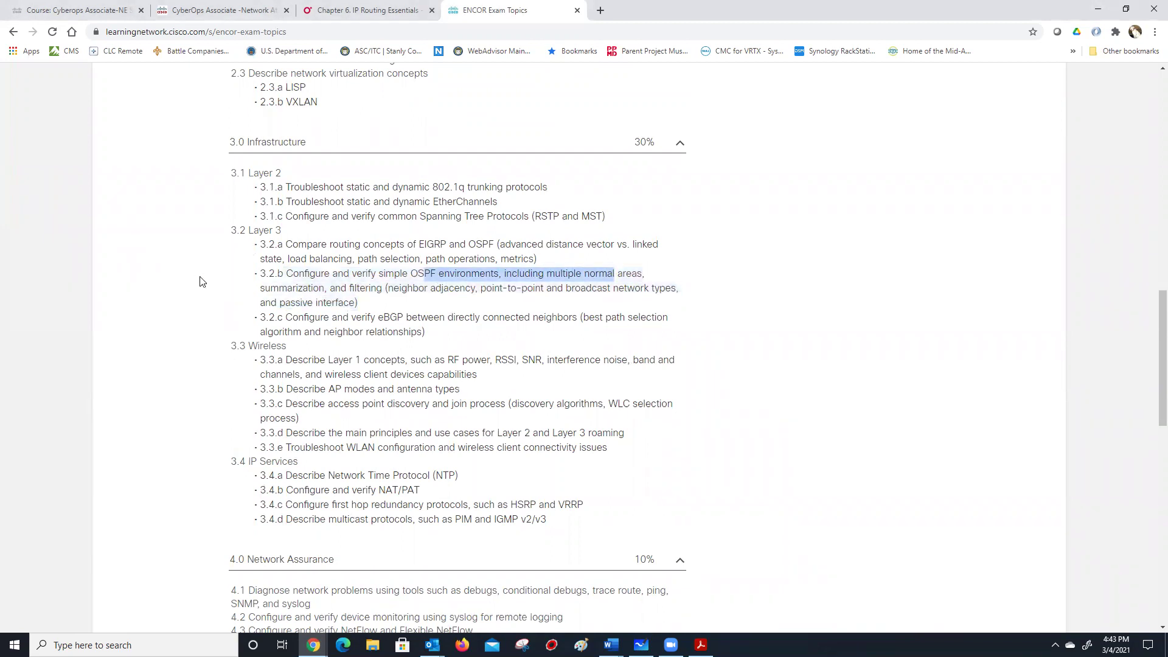
pyautogui.click(312, 272)
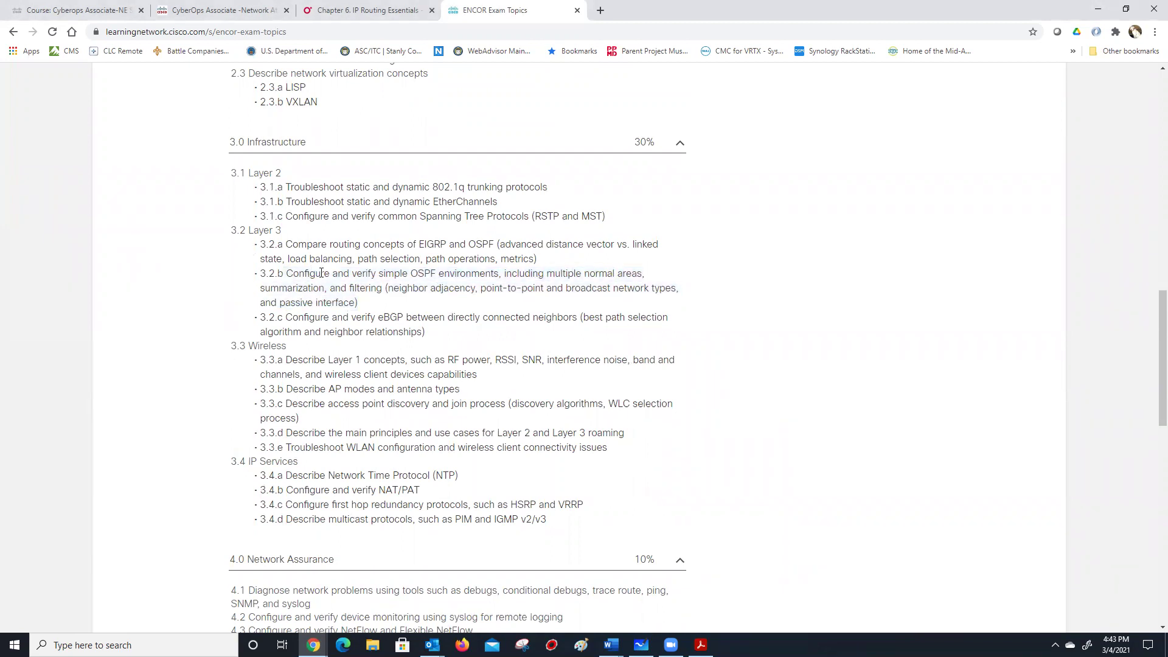
pyautogui.moveTo(359, 303); pyautogui.dragTo(246, 272)
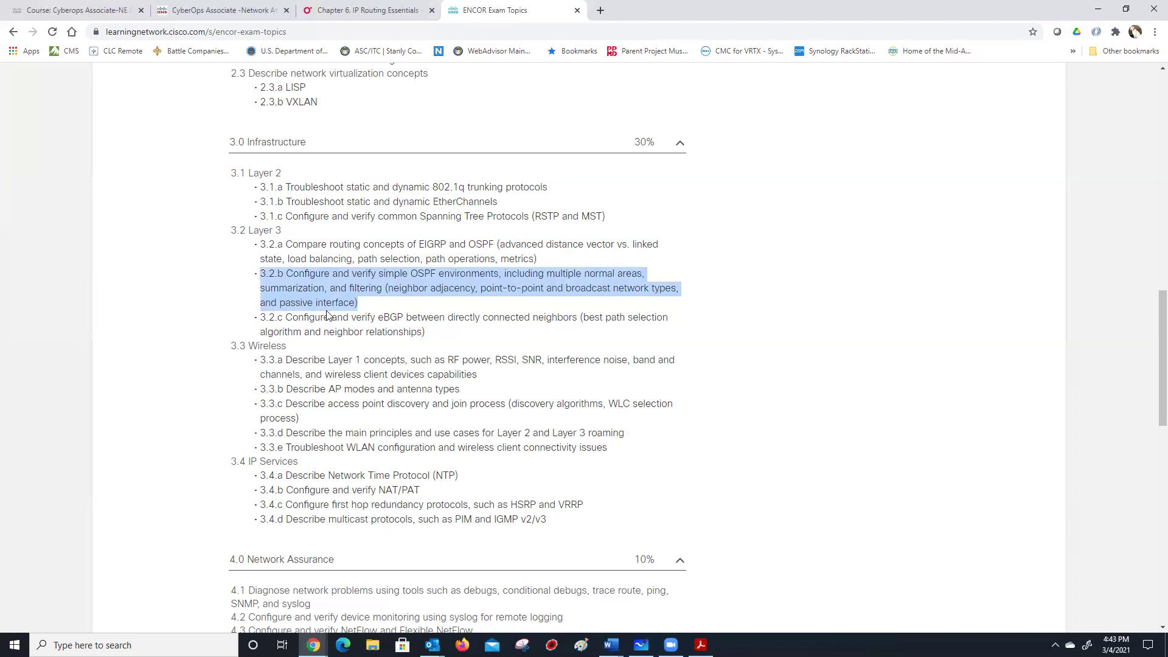
pyautogui.click(338, 287)
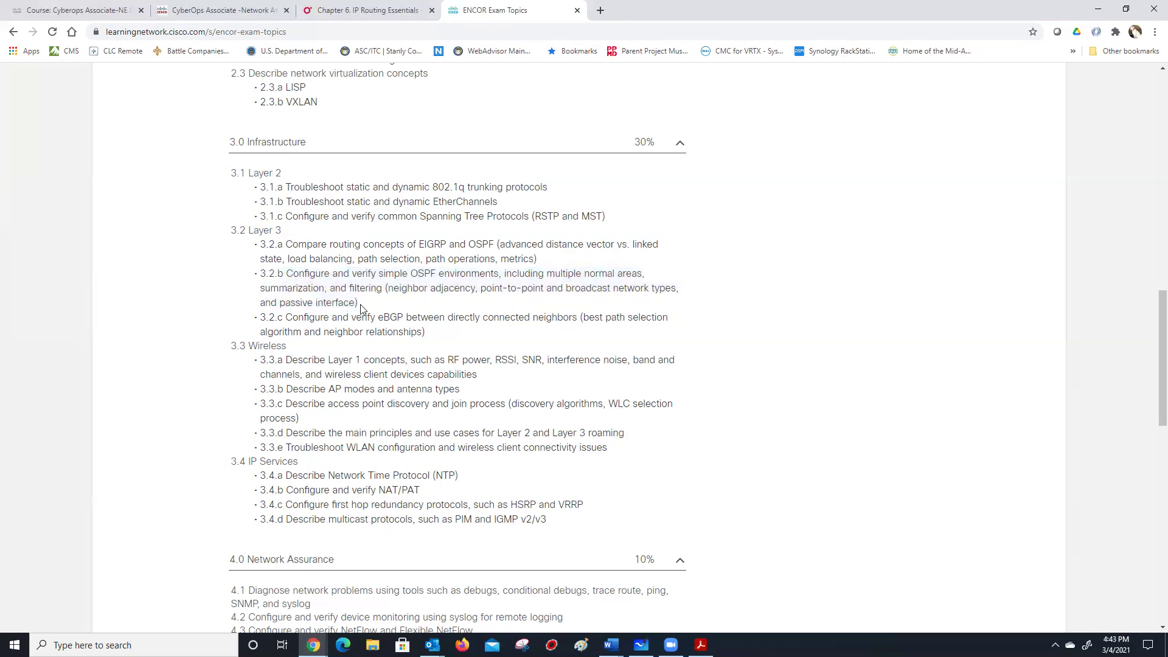
pyautogui.moveTo(362, 308); pyautogui.dragTo(246, 280)
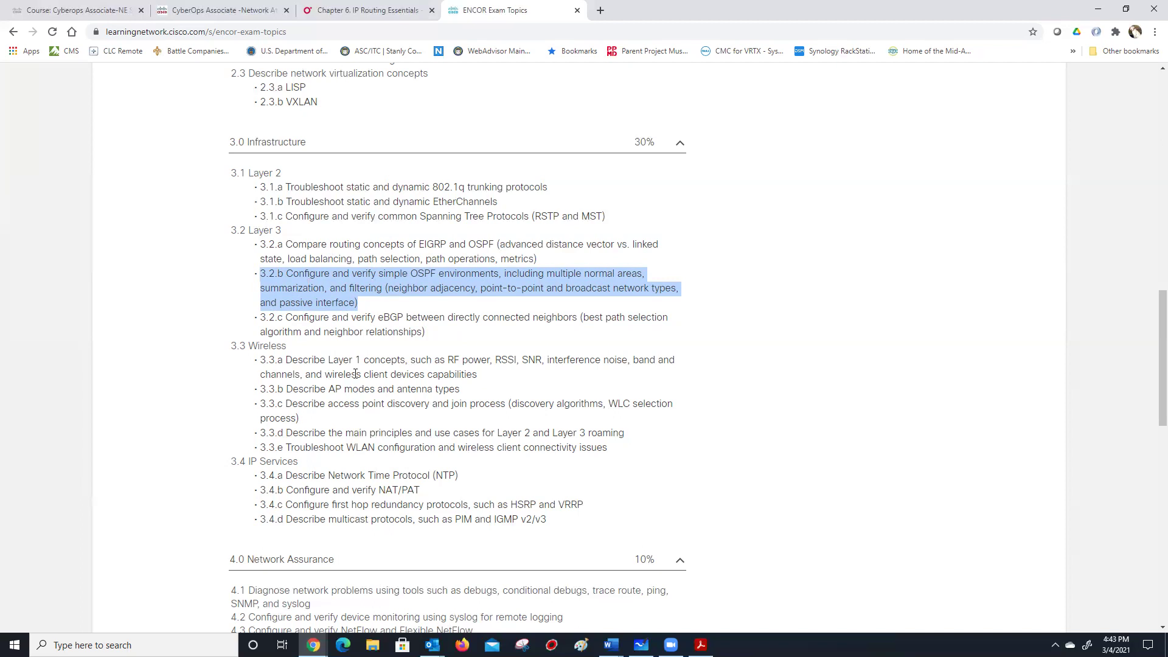
# Return to the top of the topics page and switch back to the NETLAB+ window.
pyautogui.scroll(-1, 362, 371)
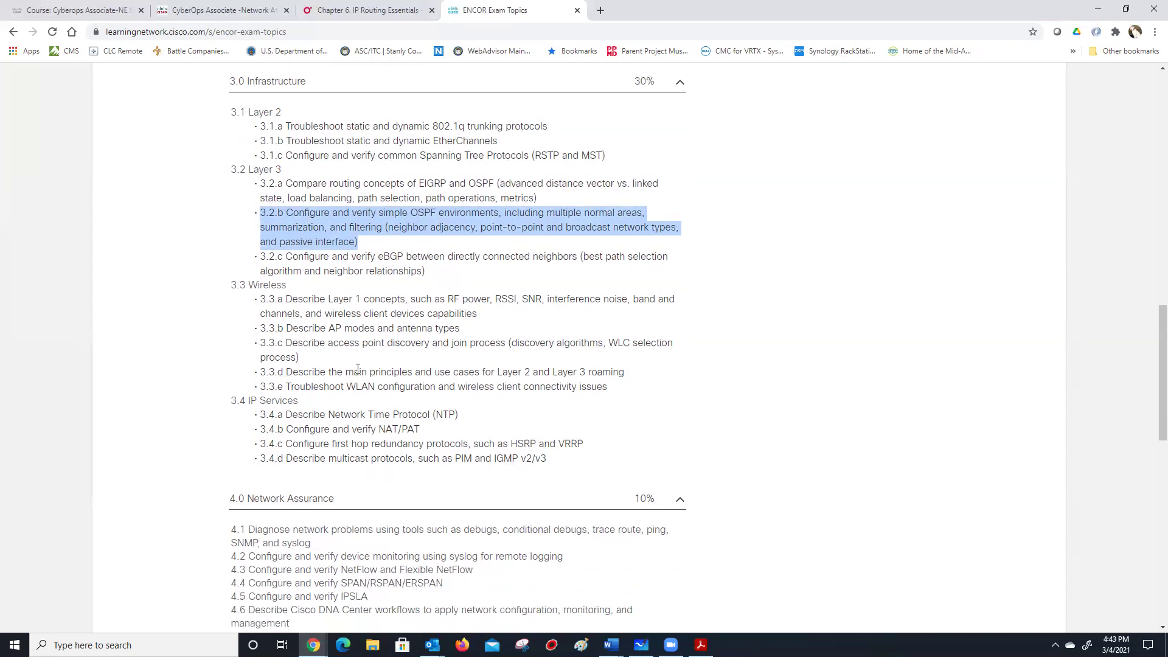
pyautogui.scroll(2, 358, 369)
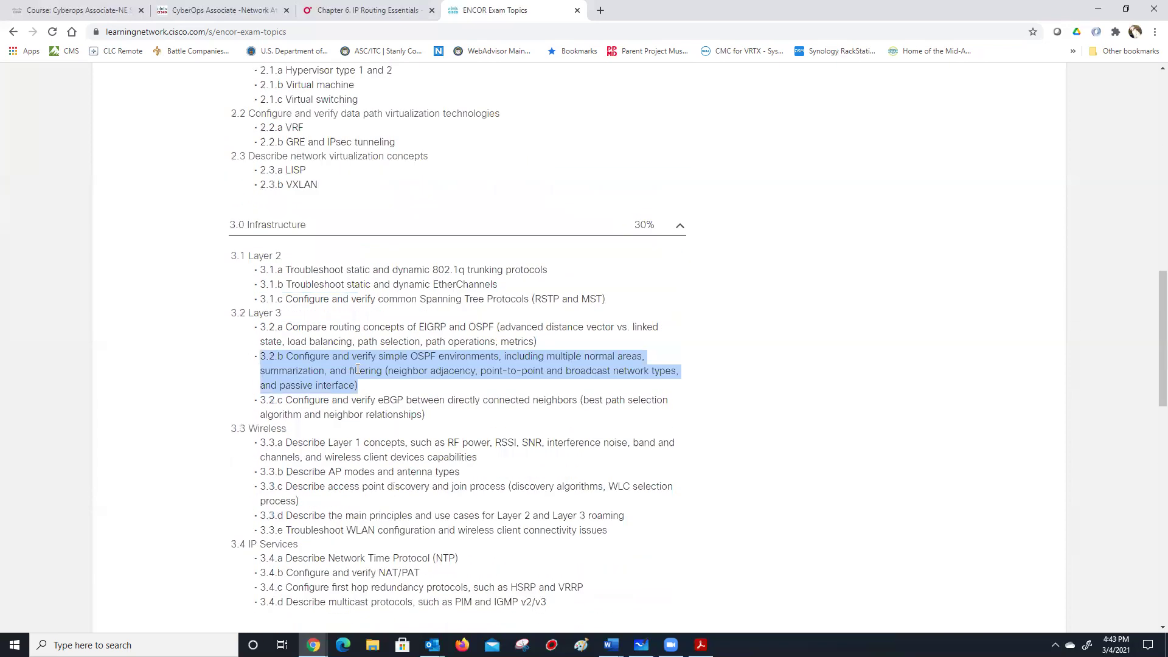
pyautogui.scroll(10, 358, 369)
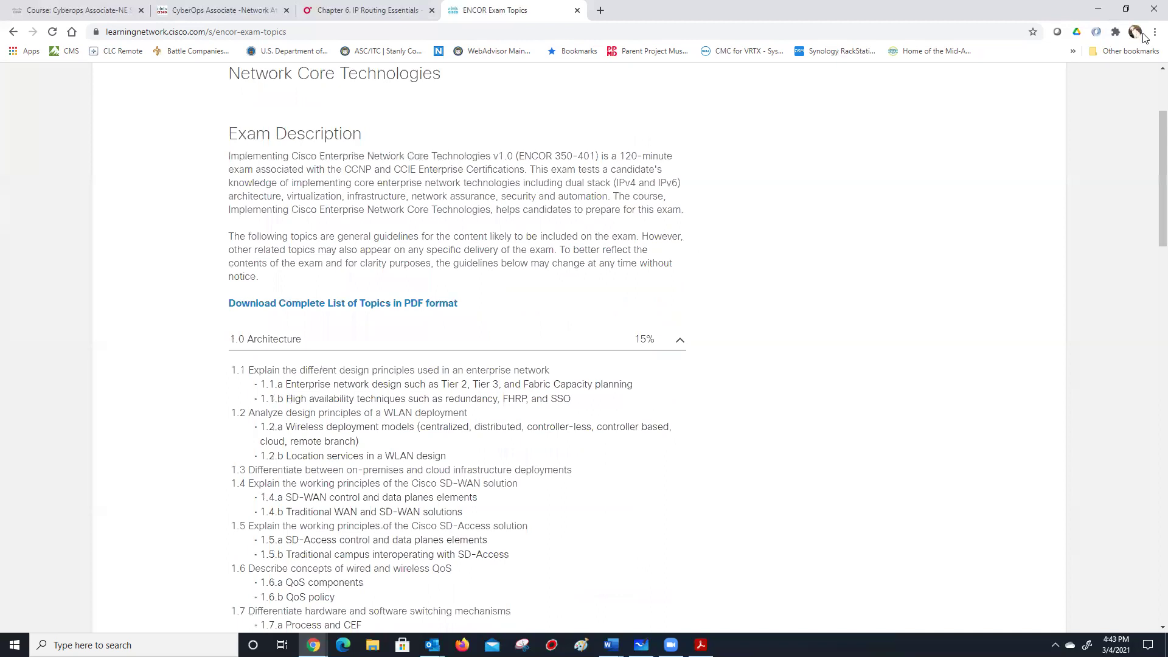
pyautogui.scroll(2, 448, 78)
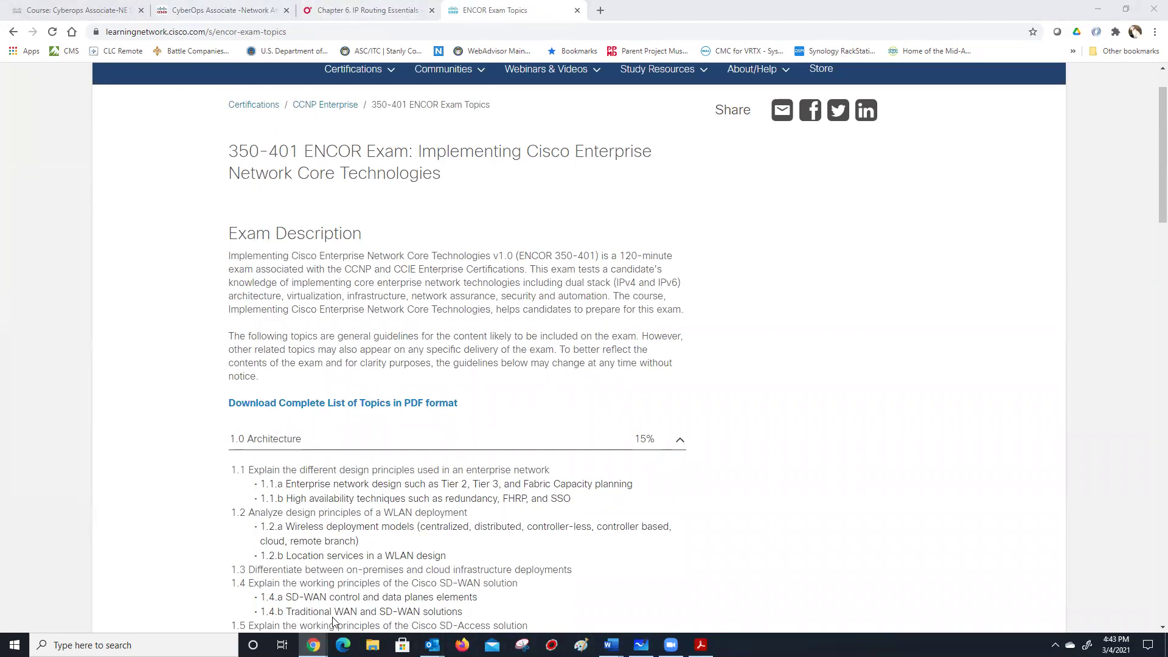
pyautogui.hotkey('alt', 'Tab')
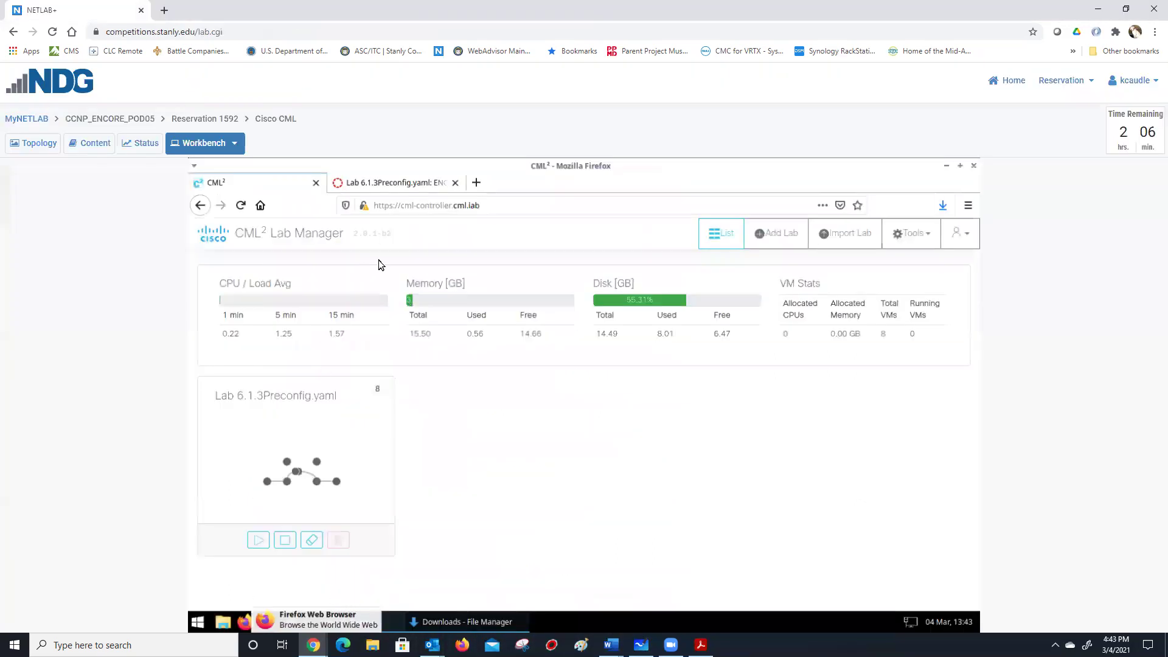
pyautogui.click(755, 240)
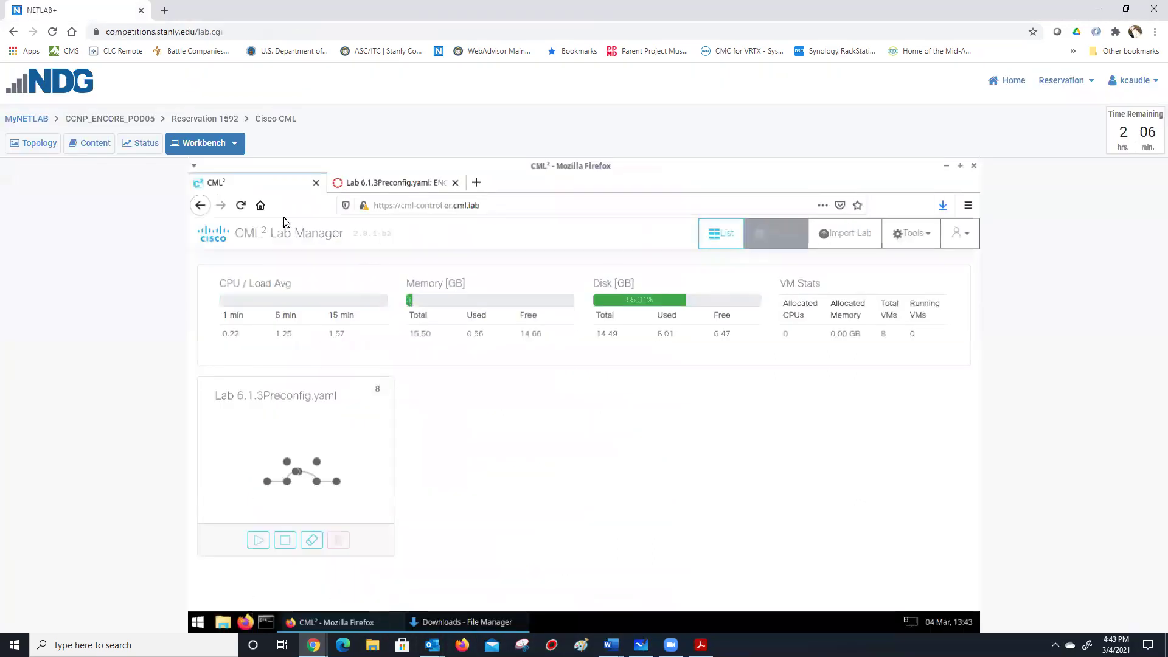
pyautogui.click(396, 183)
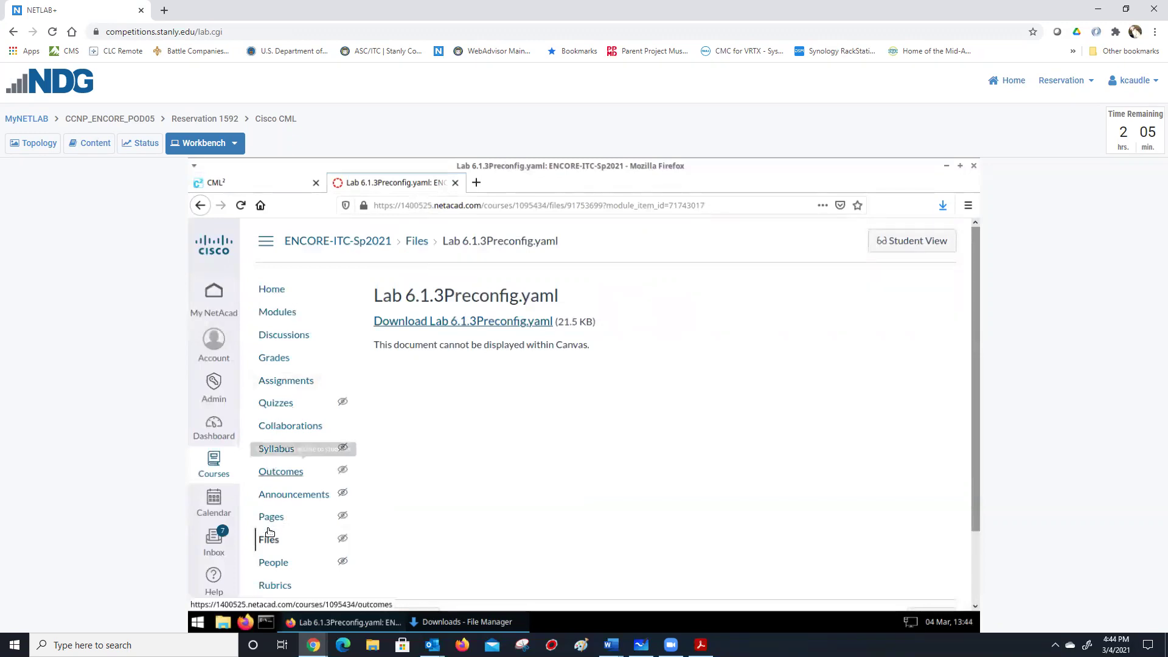
pyautogui.click(271, 314)
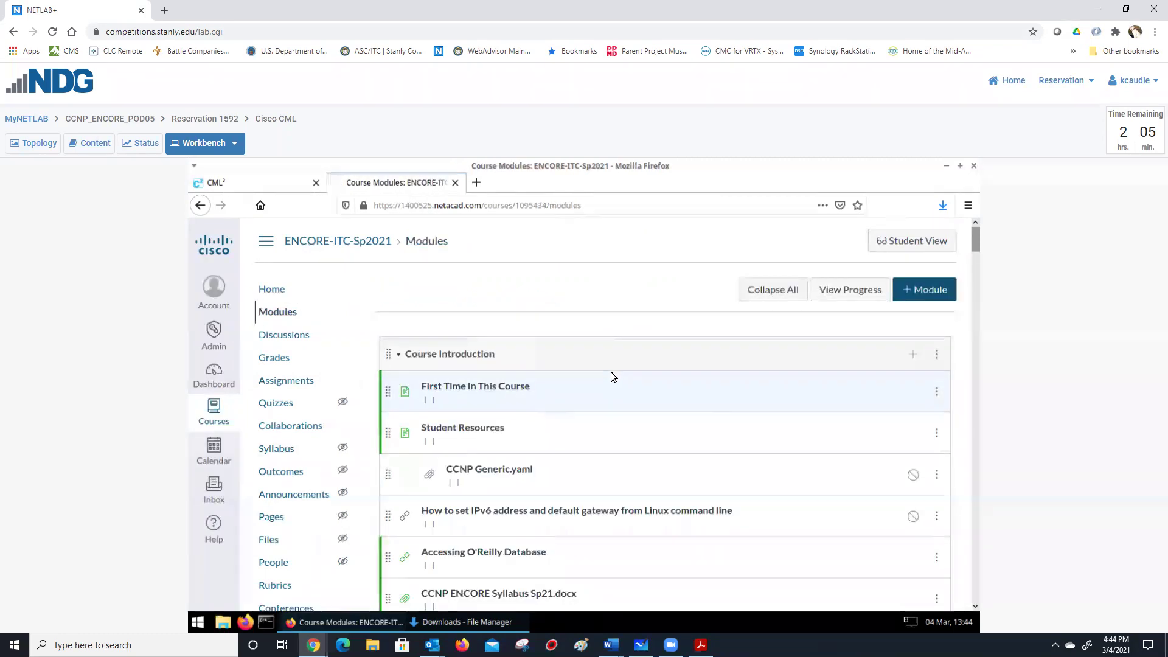
pyautogui.scroll(-5, 611, 371)
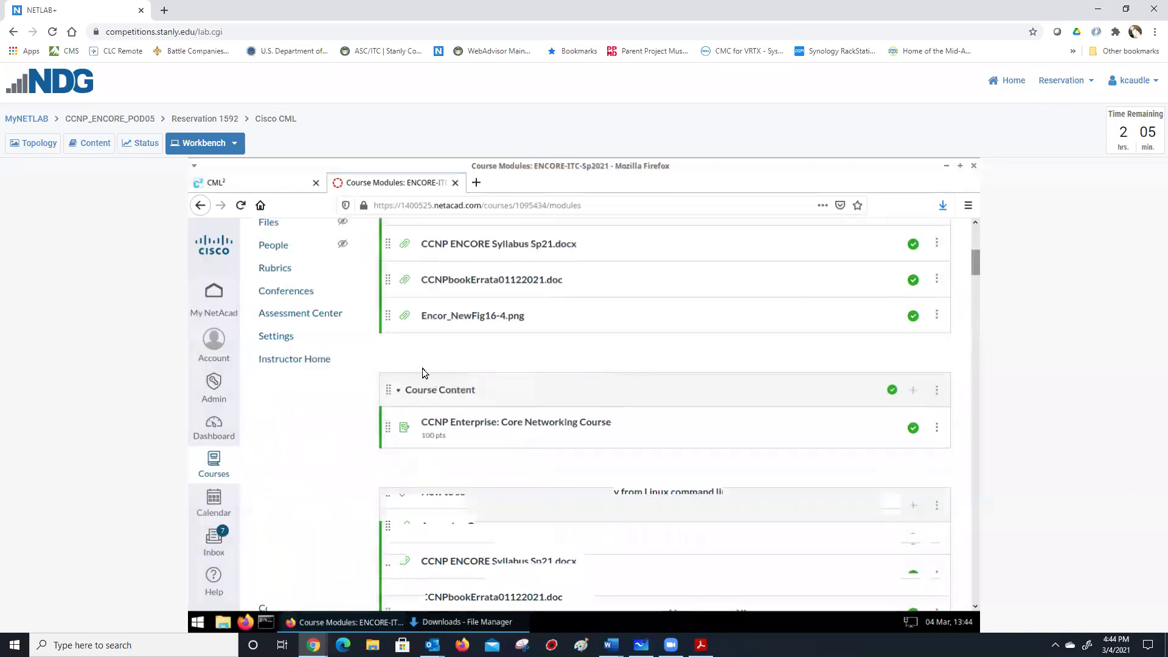
pyautogui.scroll(-1, 424, 372)
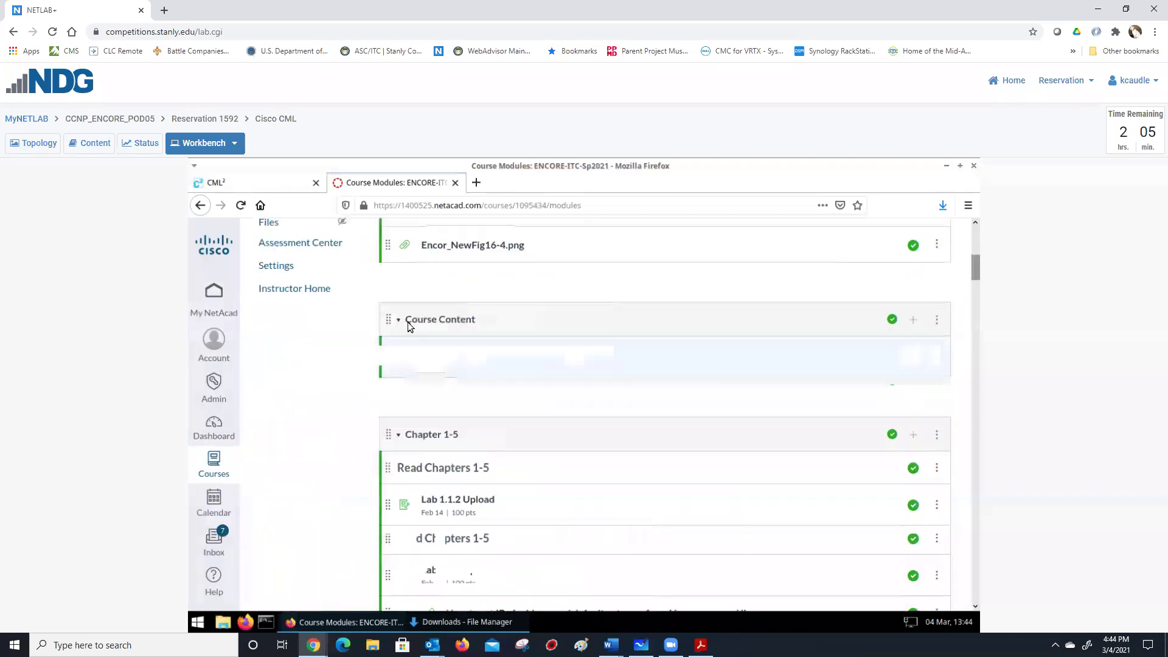
pyautogui.scroll(-4, 407, 324)
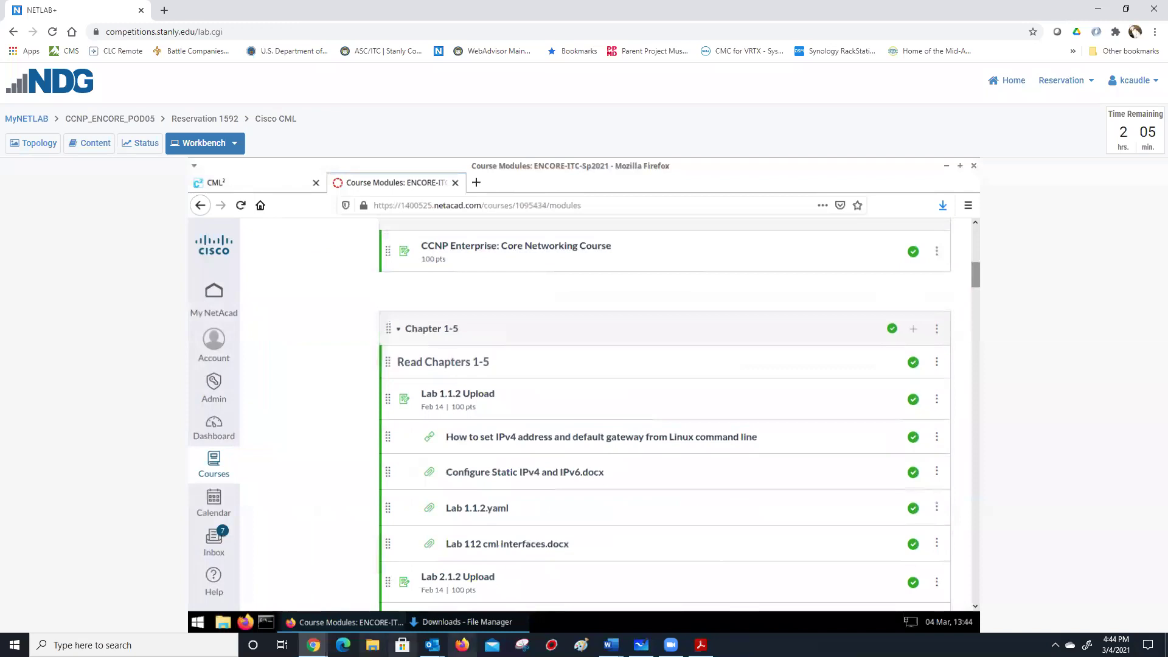
pyautogui.moveTo(314, 645)
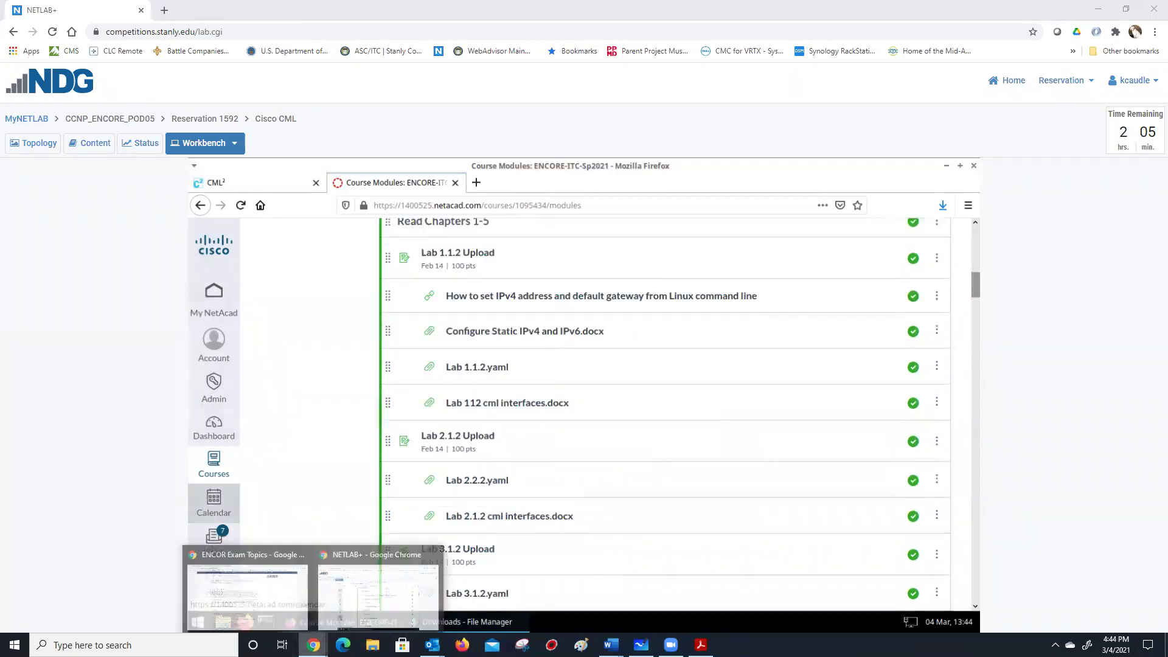
# Bring the 350-401 ENCOR Exam Topics Chrome window forward, showing 1.0 Architecture (15%).
pyautogui.click(243, 584)
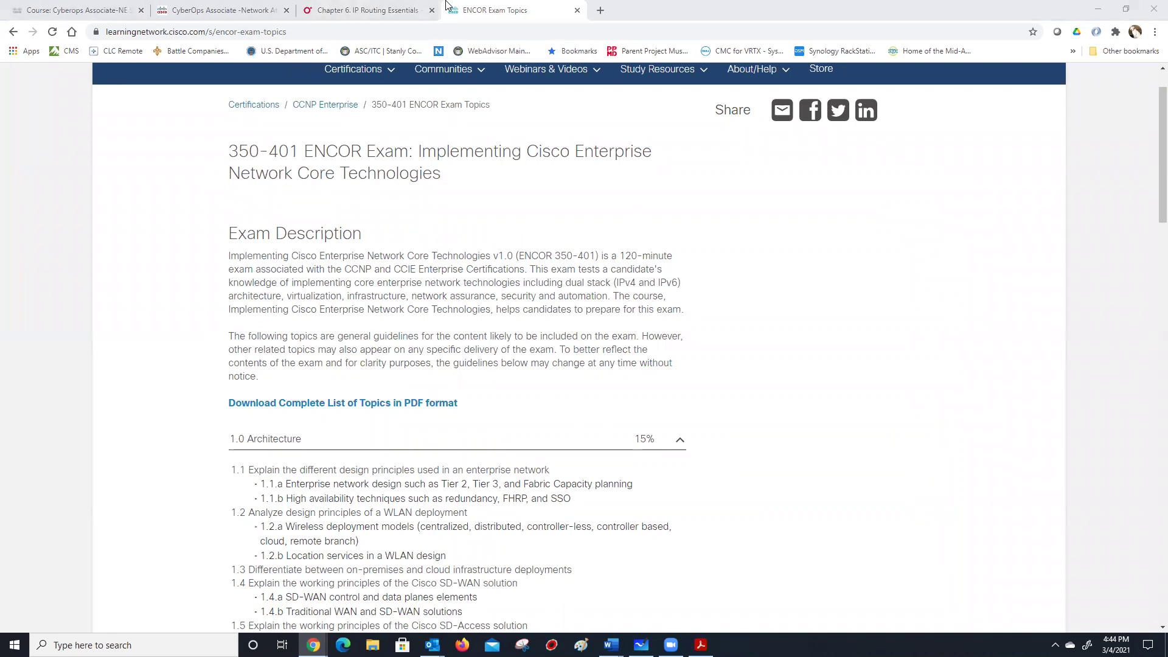
# Search Google in a new tab for 'cisco live discount voucher for exam'.
pyautogui.click(601, 10)
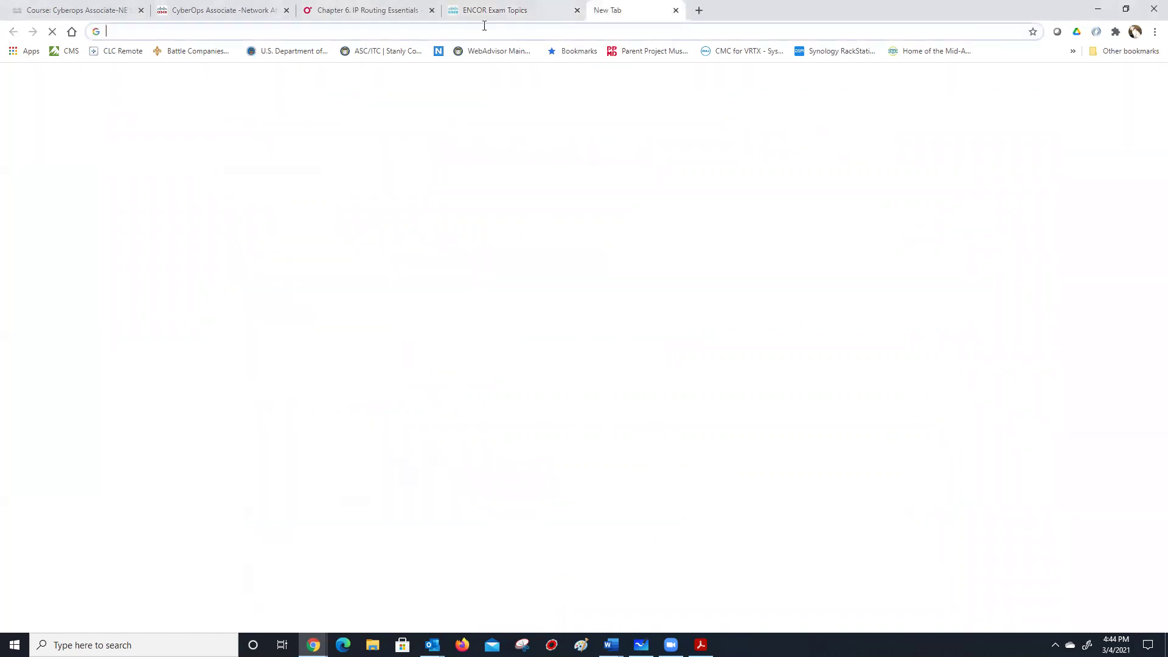
pyautogui.write('cisco live')
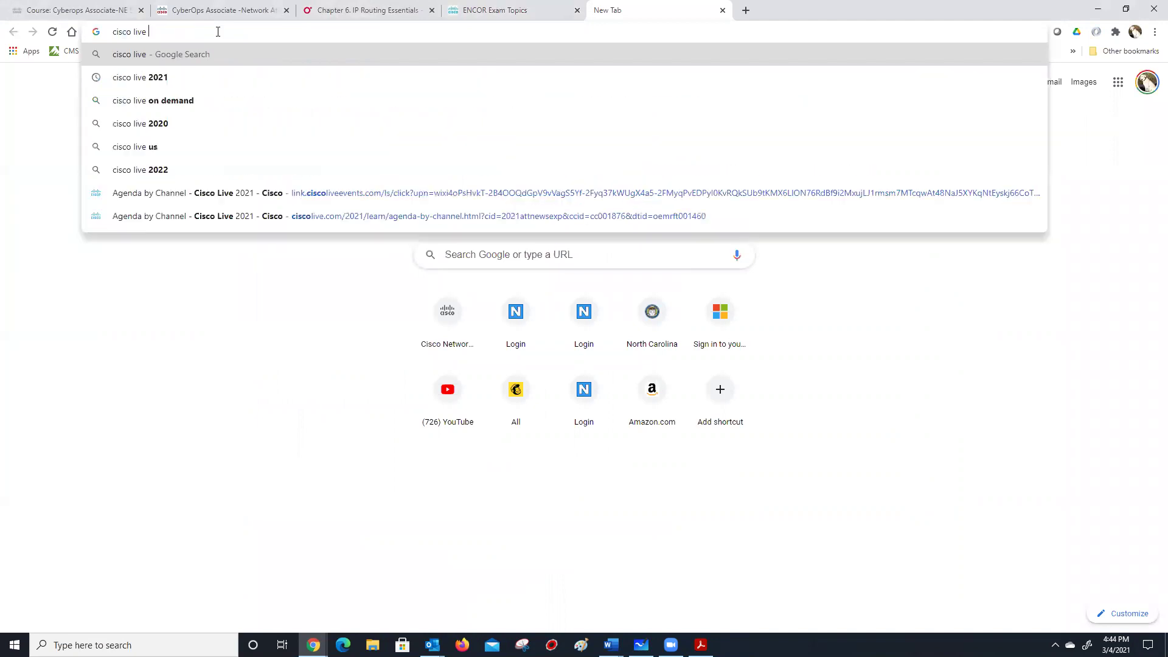
pyautogui.write(' dis')
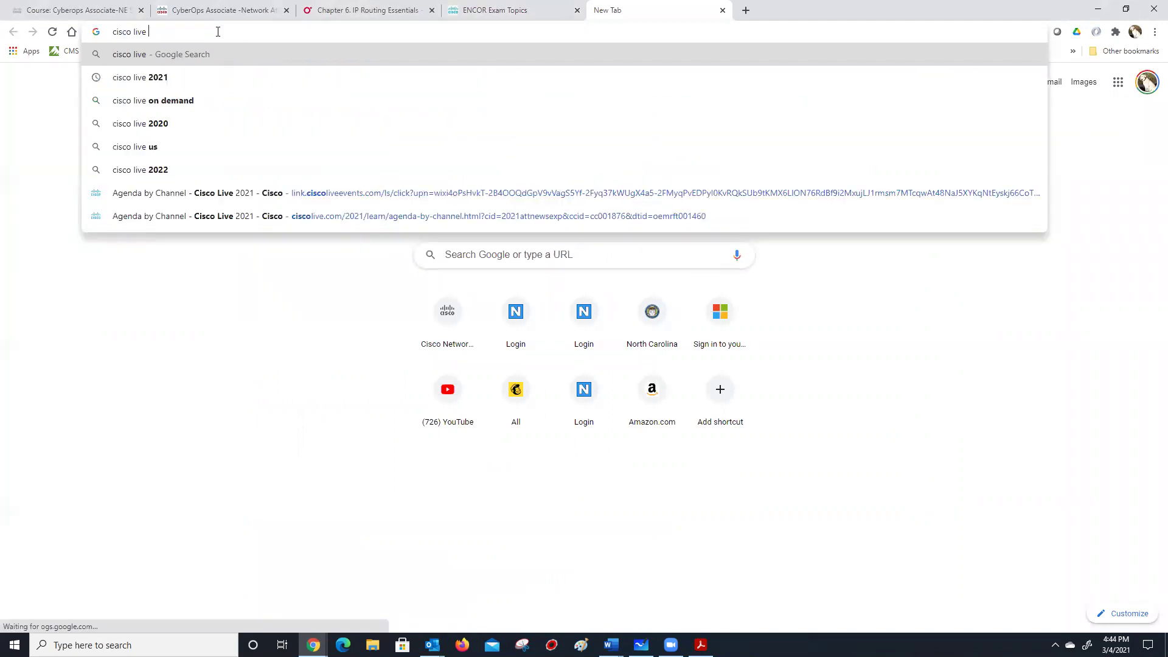
pyautogui.write('co')
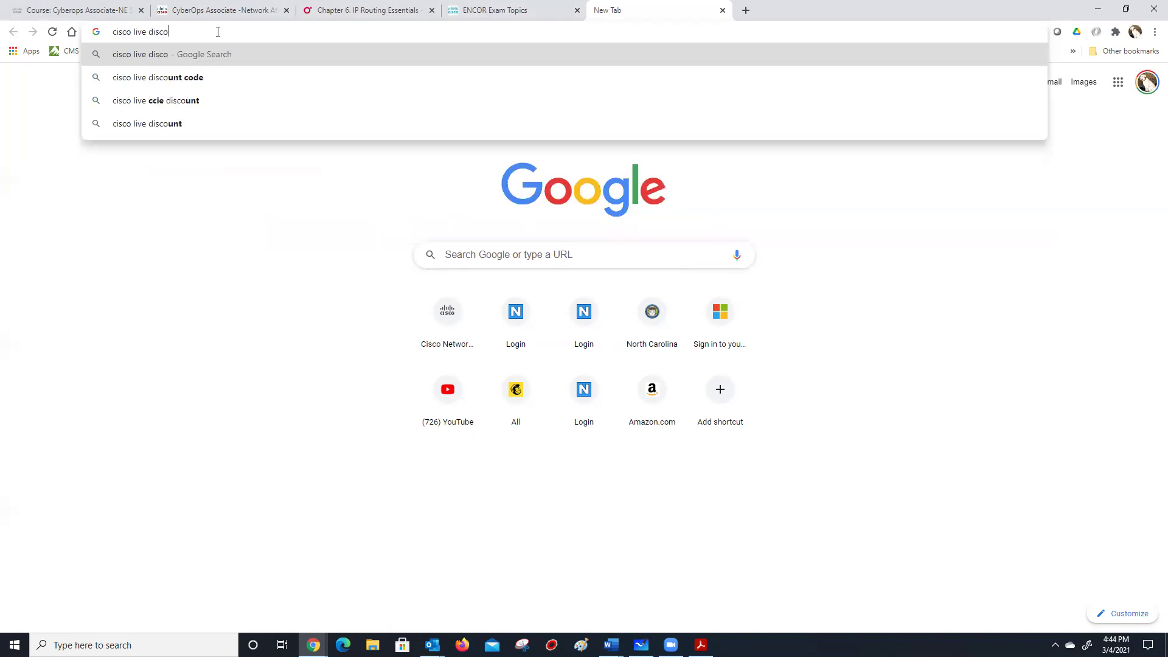
pyautogui.write('unt')
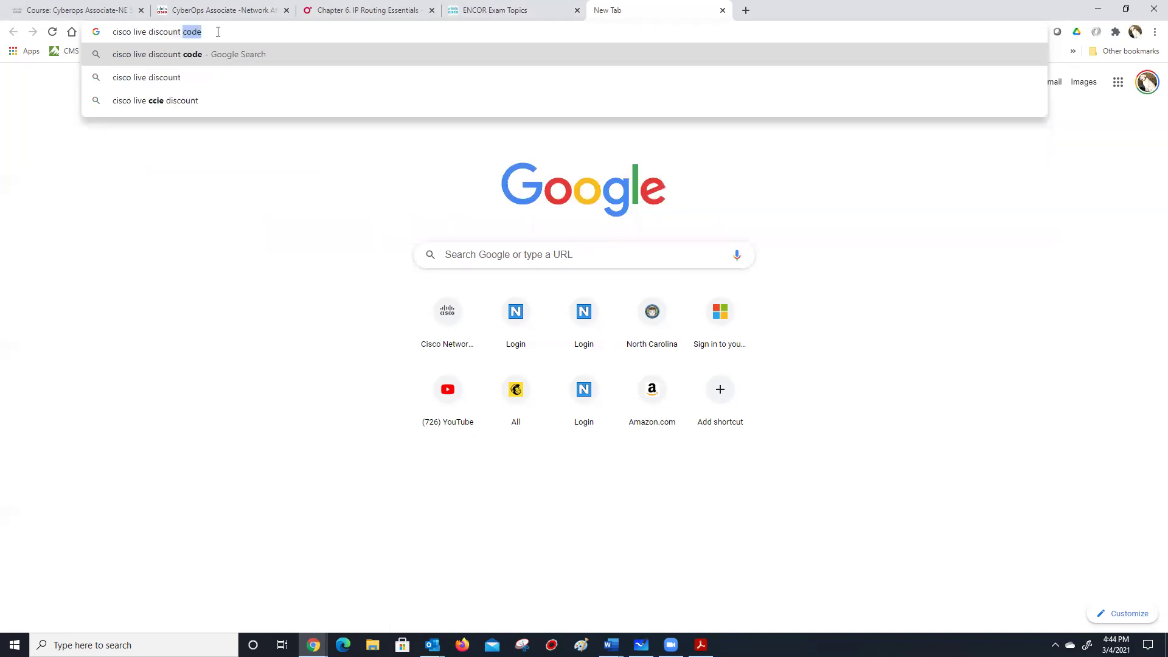
pyautogui.write(' voucher')
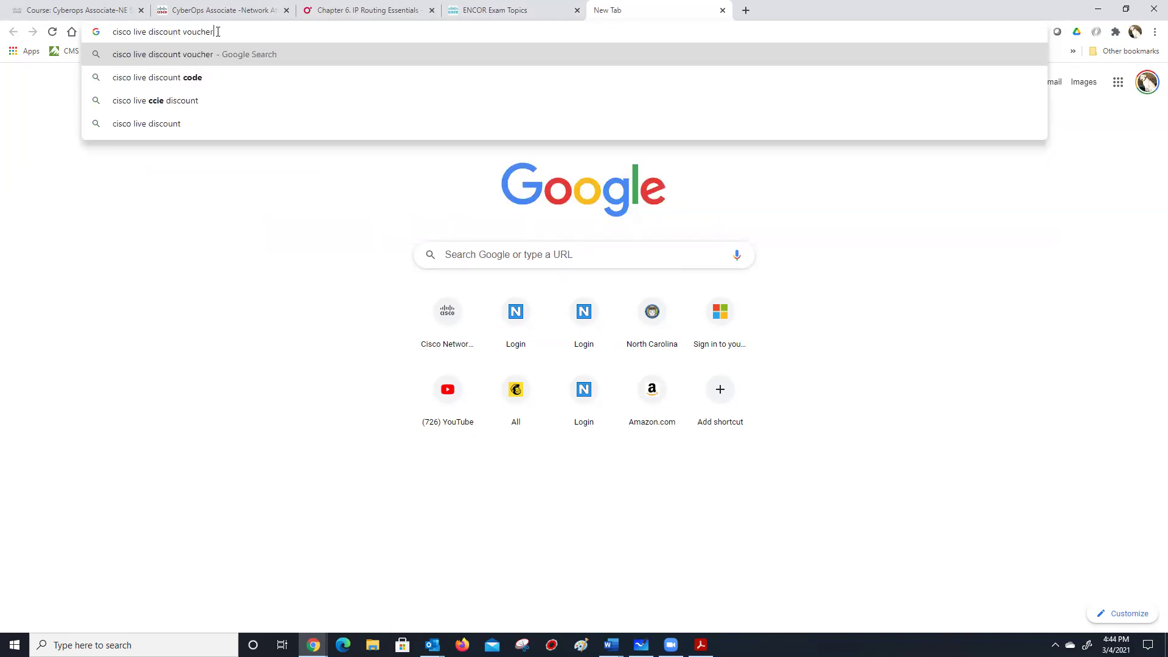
pyautogui.write(' for exam')
pyautogui.press('Return')
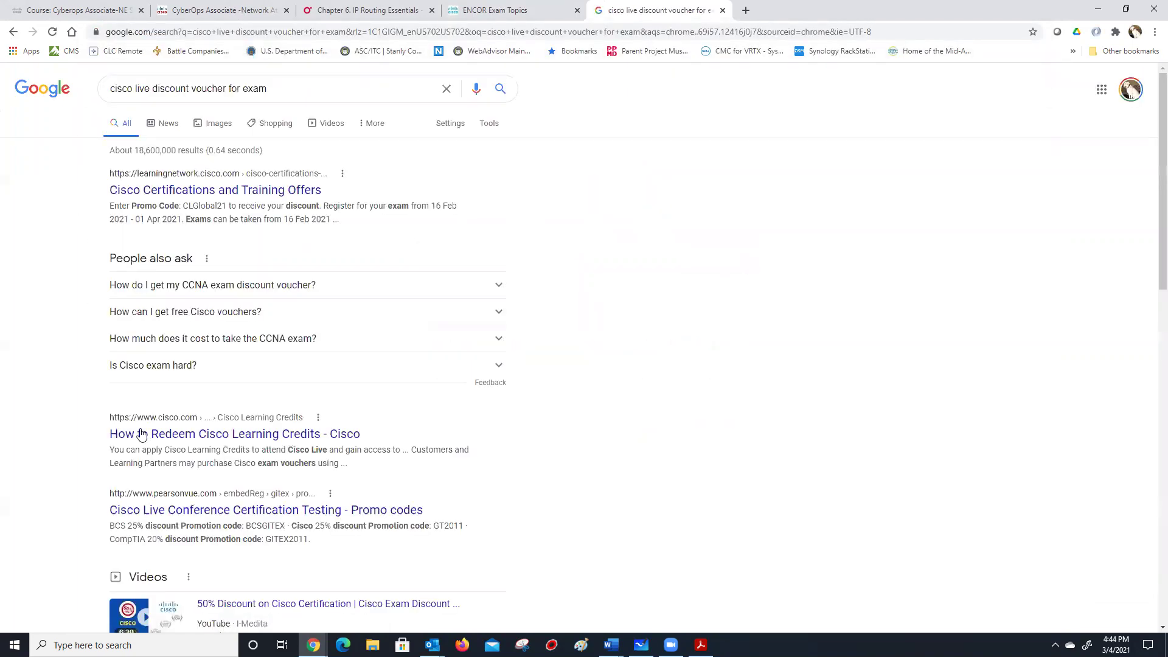
# Search for 'cisco live 2021' using the search-box suggestion.
pyautogui.click(220, 34)
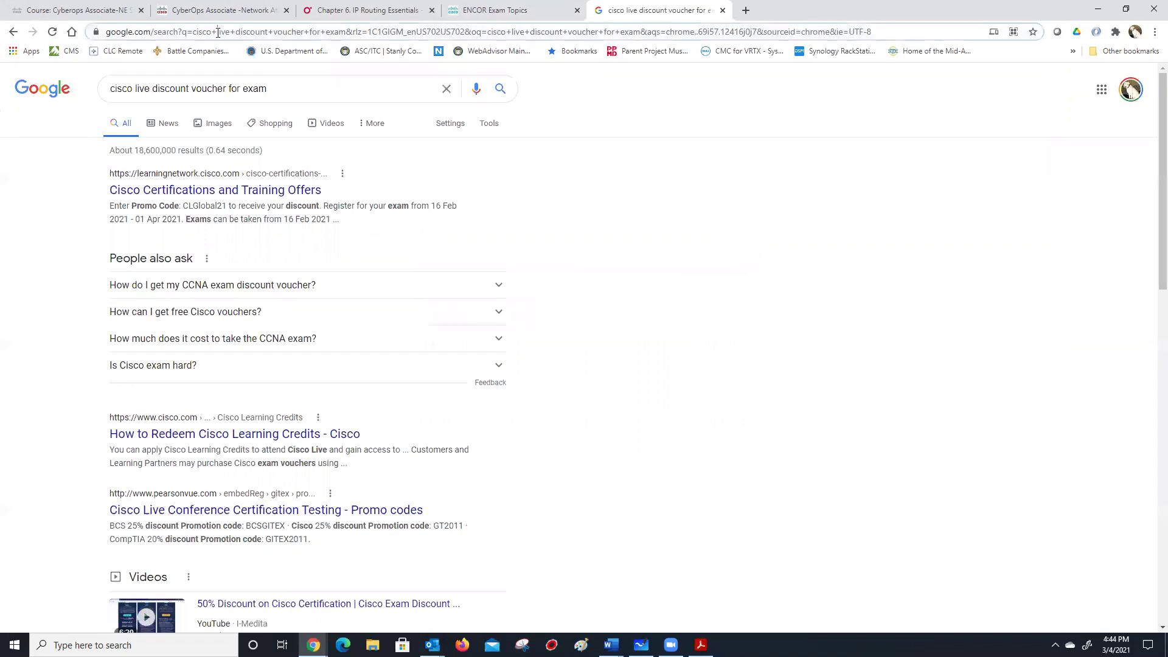
pyautogui.write('cisco')
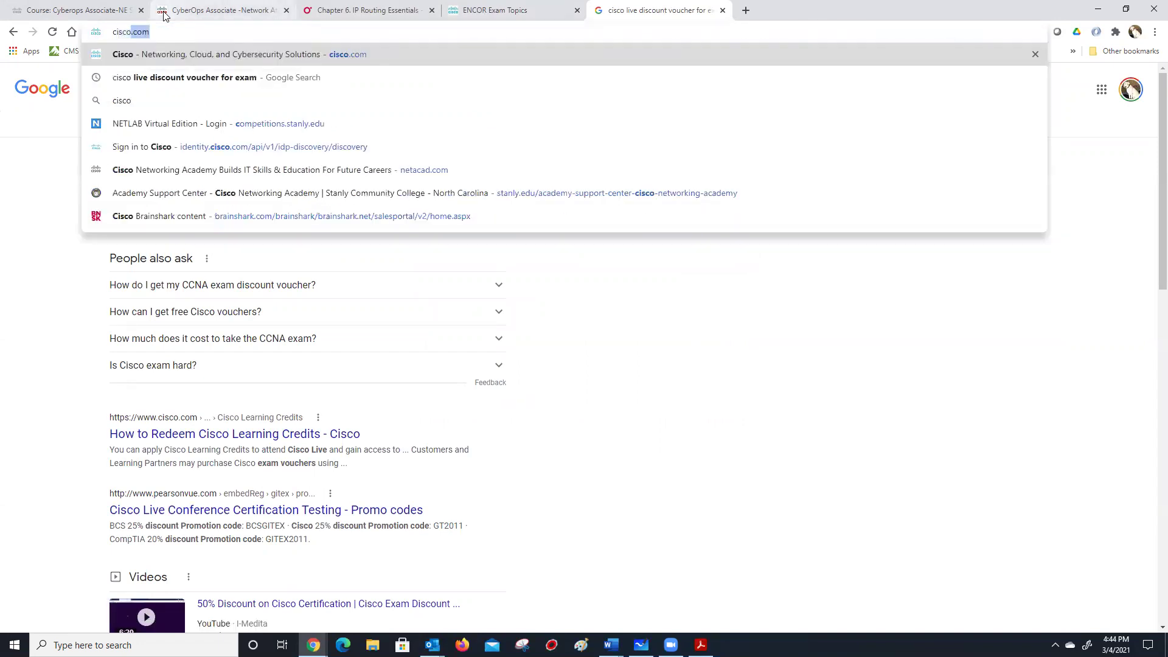
pyautogui.write(' live')
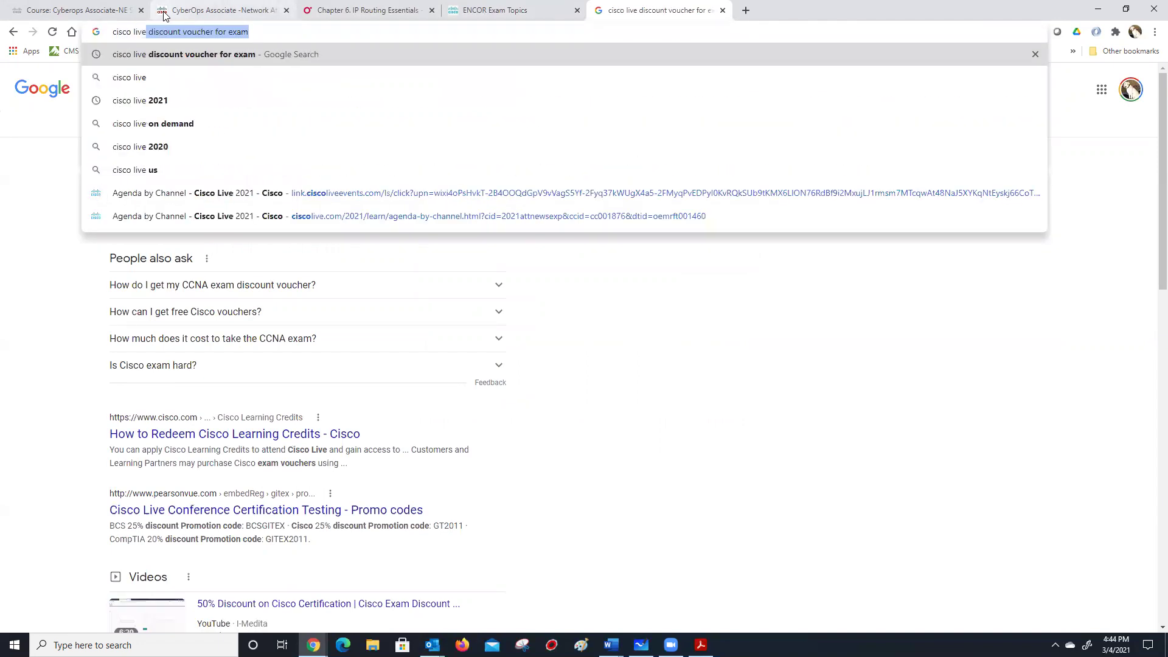
pyautogui.press('Down')
pyautogui.press('Down')
pyautogui.press('Return')
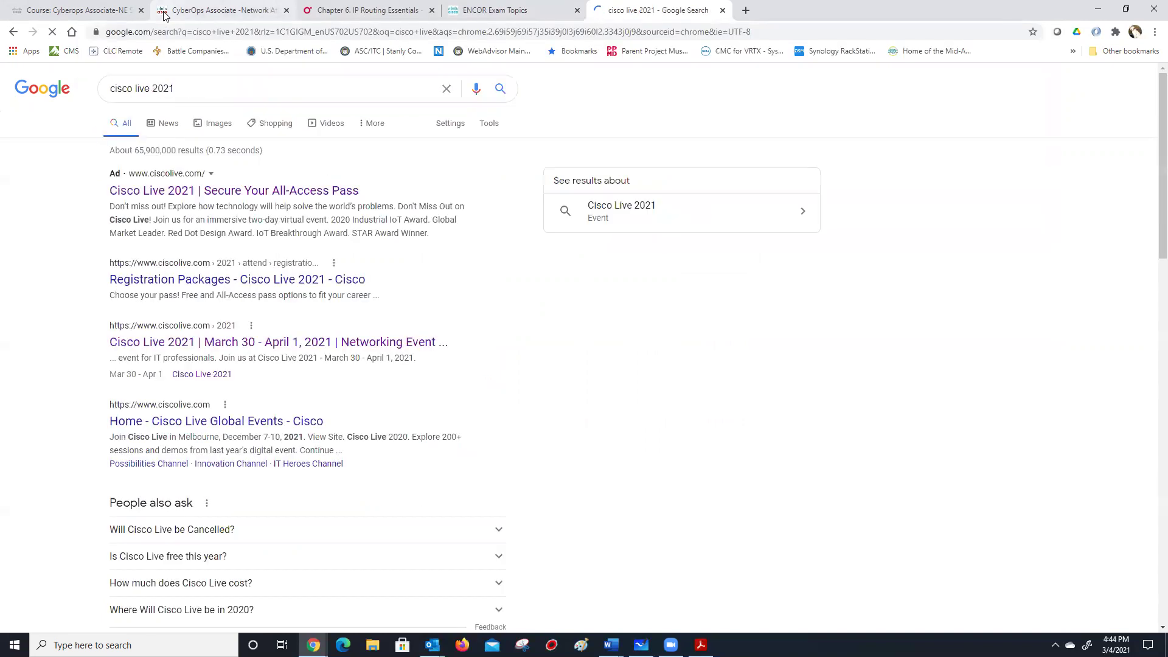
# Open the Cisco Live 2021 page, highlight the Americas March 30-31 dates, then switch to Outlook.
pyautogui.click(174, 342)
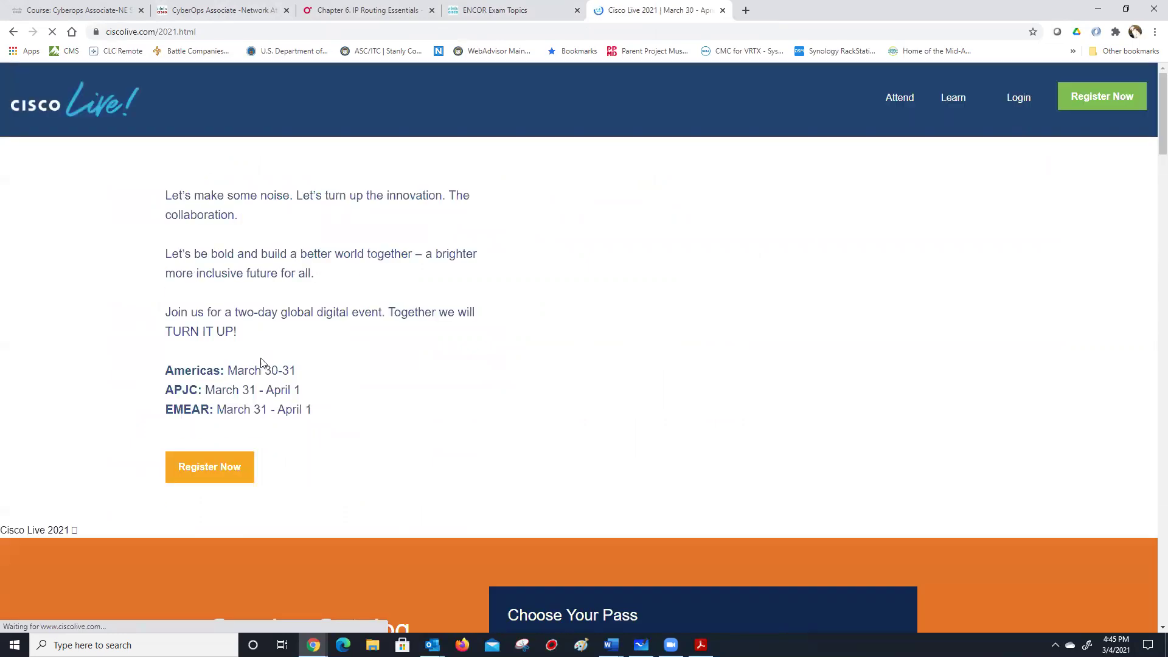
pyautogui.moveTo(324, 375); pyautogui.dragTo(141, 352)
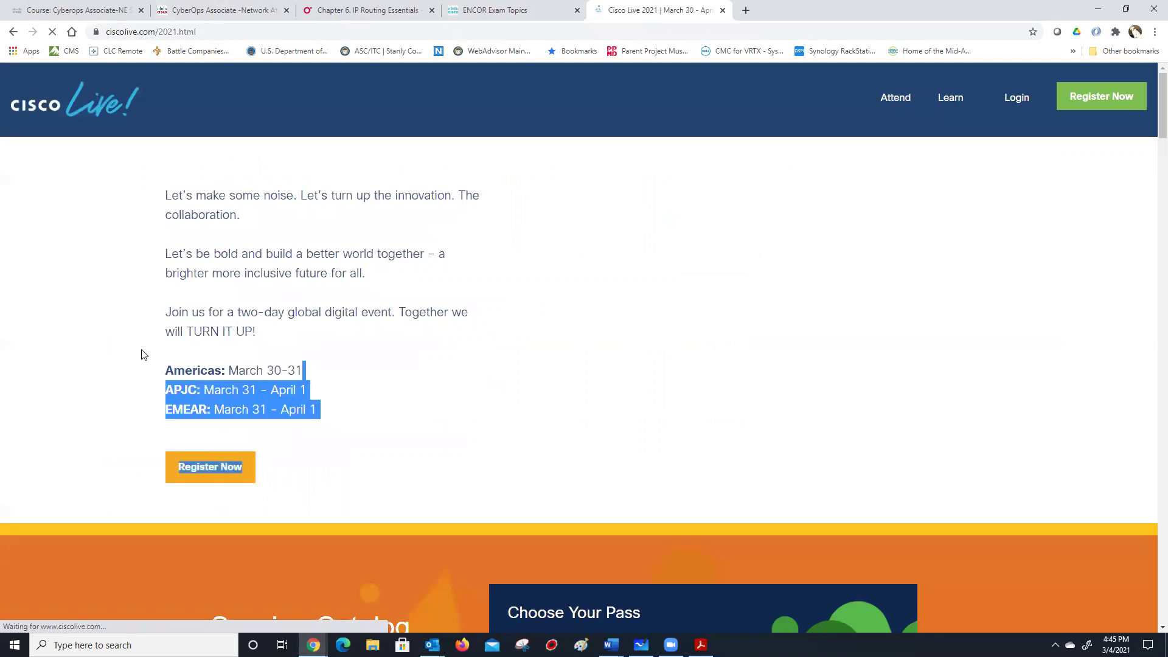
pyautogui.click(307, 367)
pyautogui.moveTo(309, 367); pyautogui.dragTo(165, 366)
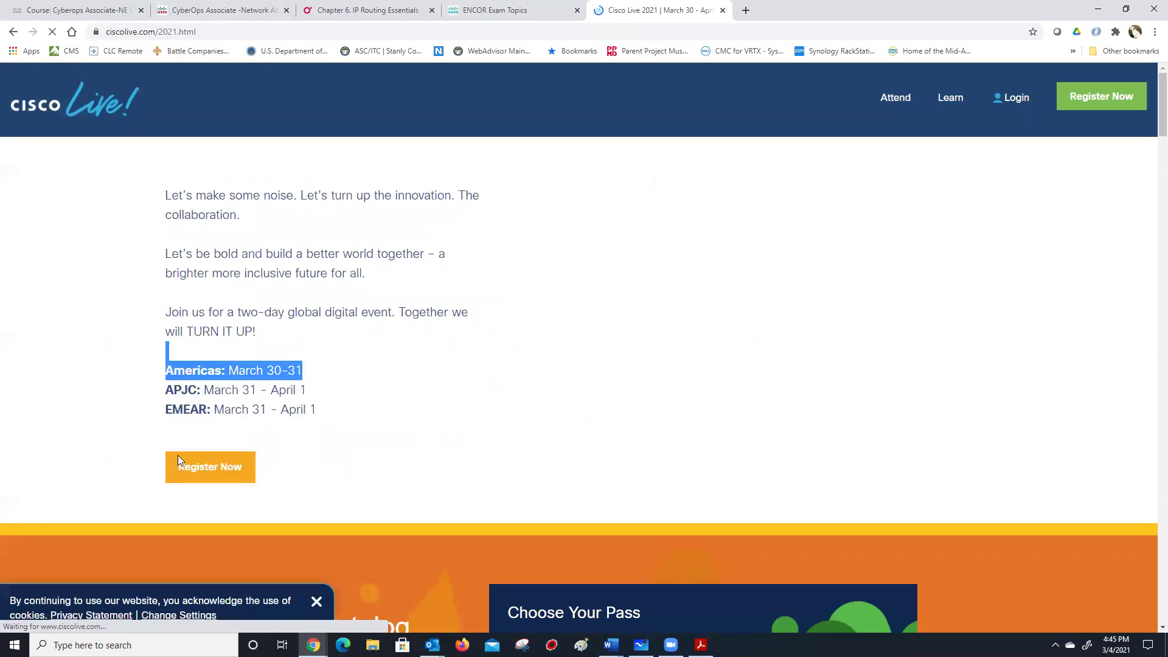
pyautogui.moveTo(432, 645)
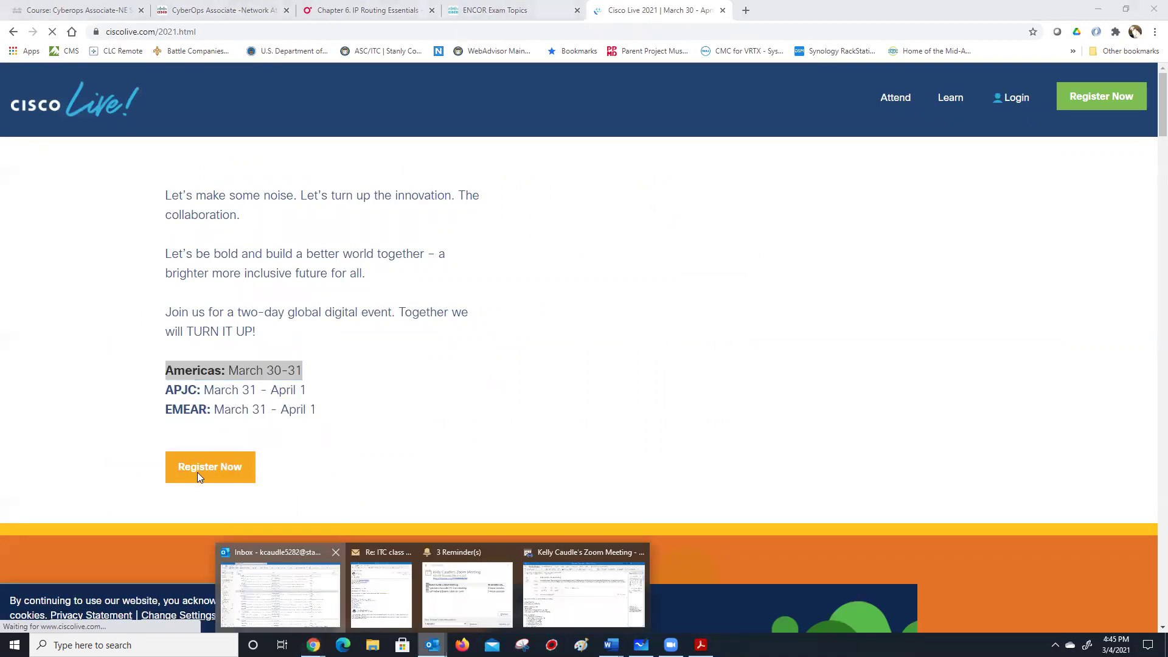
pyautogui.click(288, 598)
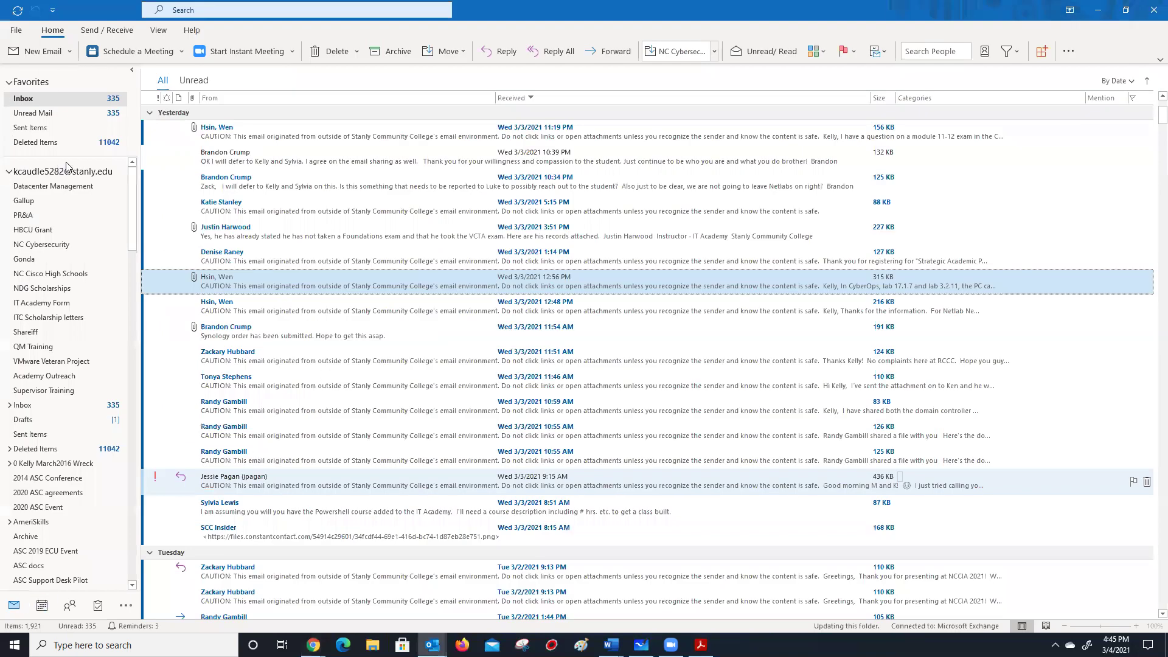
# Check the Outlook calendar week of March 4, then return to the Cisco Live page.
pyautogui.hotkey('ctrl', '2')
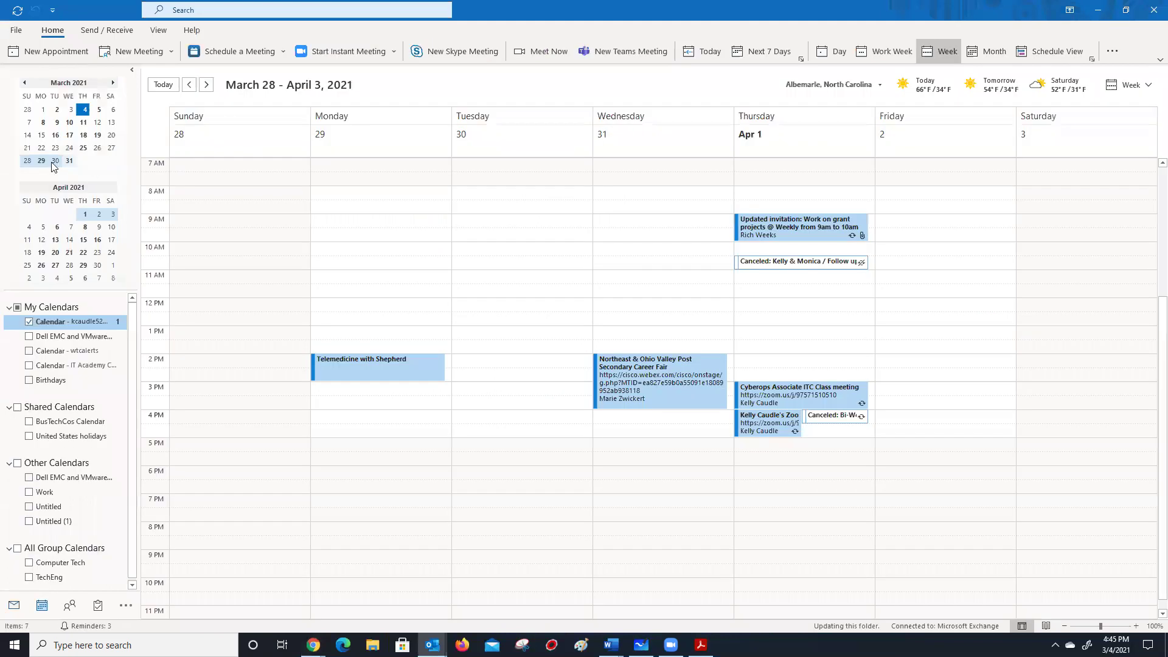
pyautogui.click(82, 111)
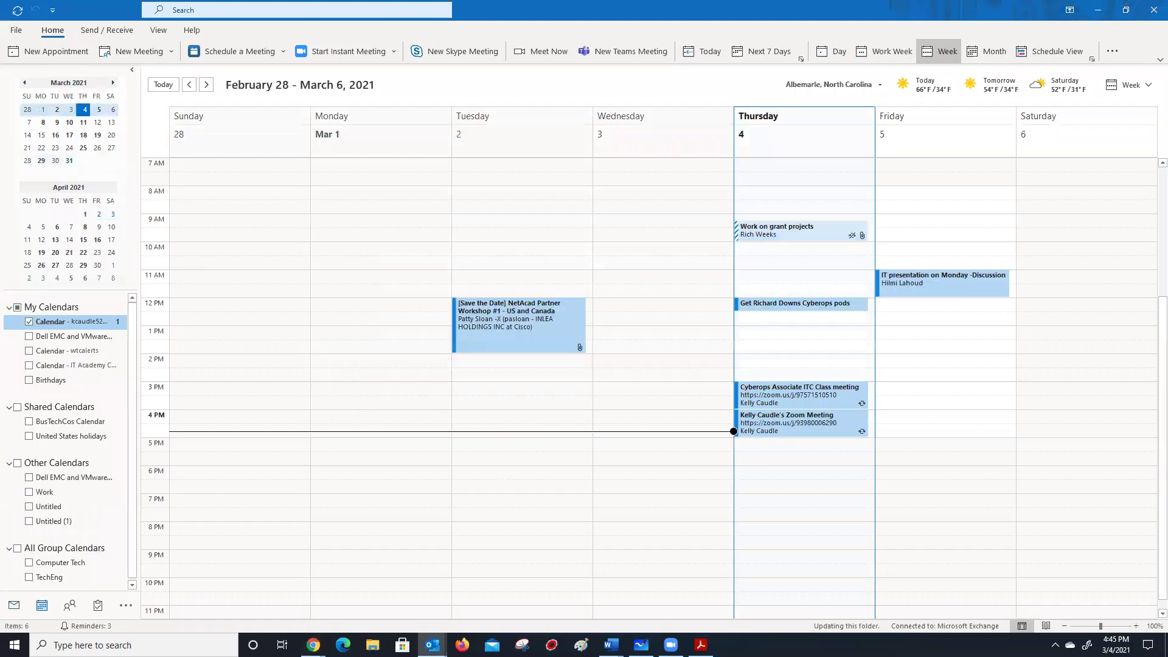
pyautogui.click(323, 625)
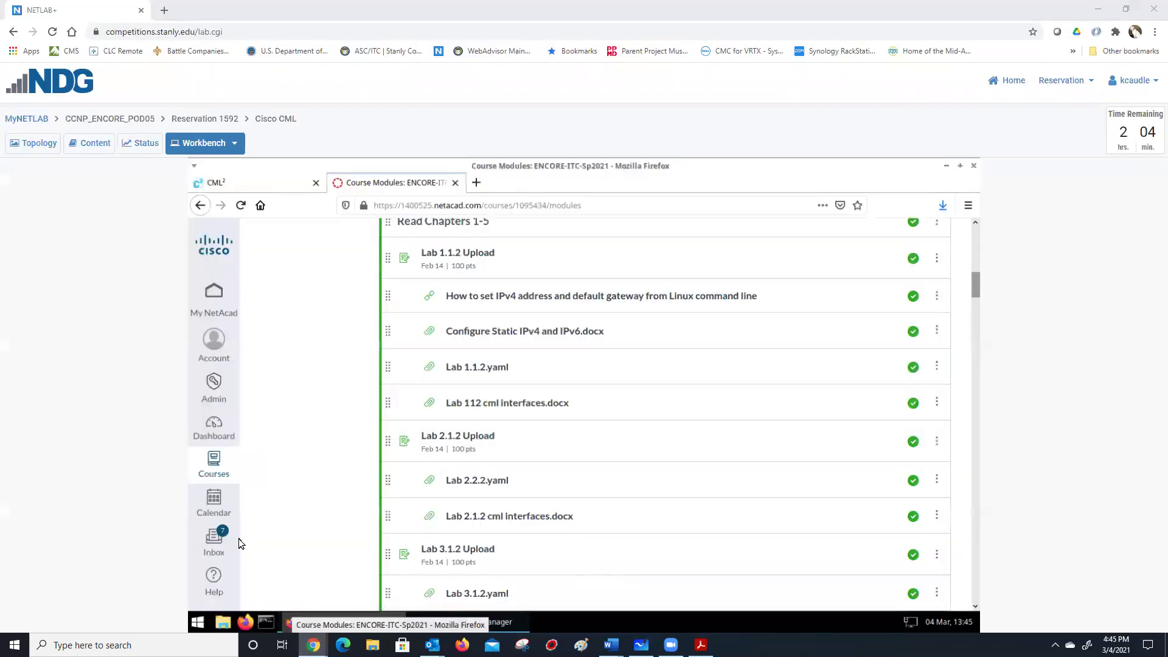
pyautogui.click(213, 578)
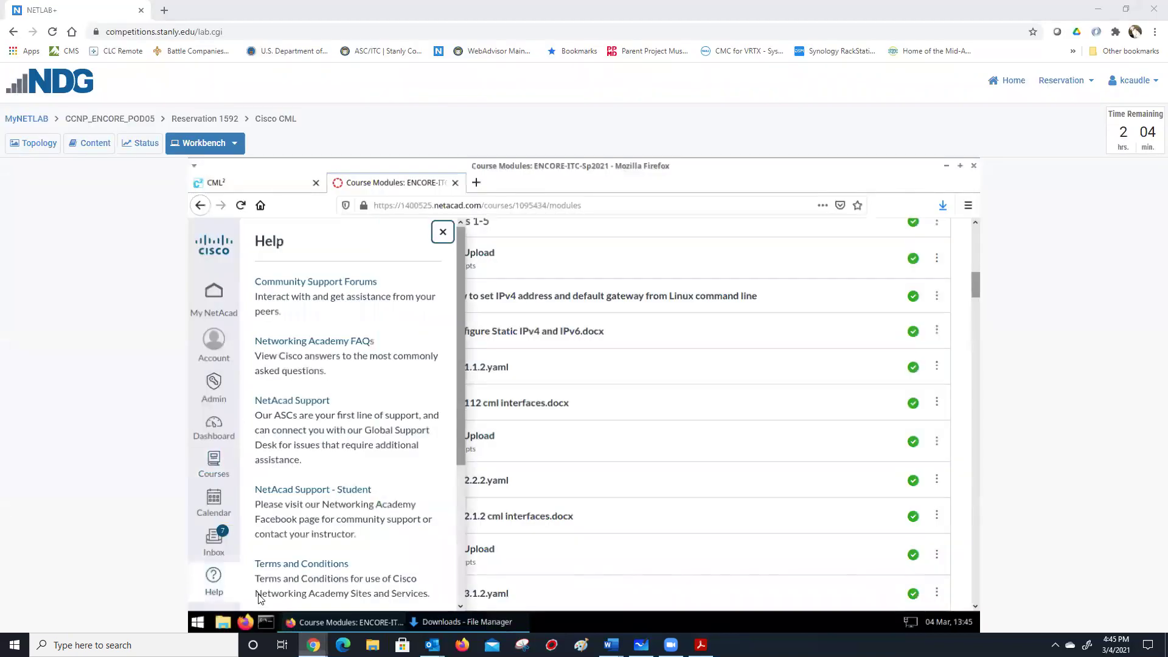
pyautogui.hotkey('alt', 'Tab')
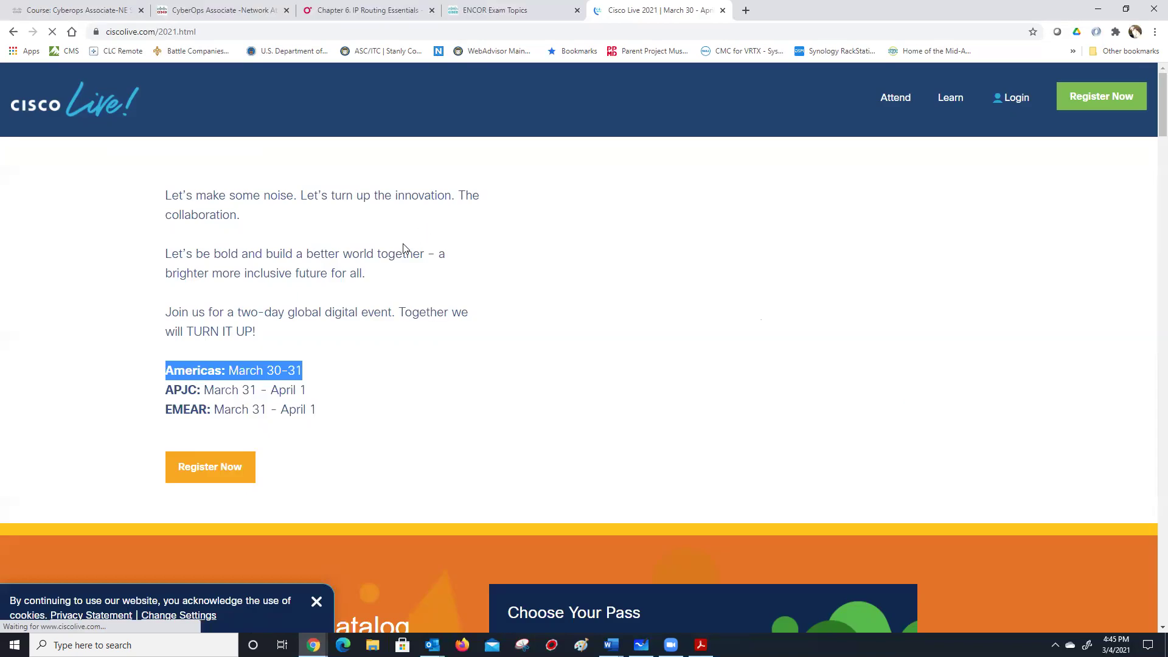
pyautogui.click(277, 291)
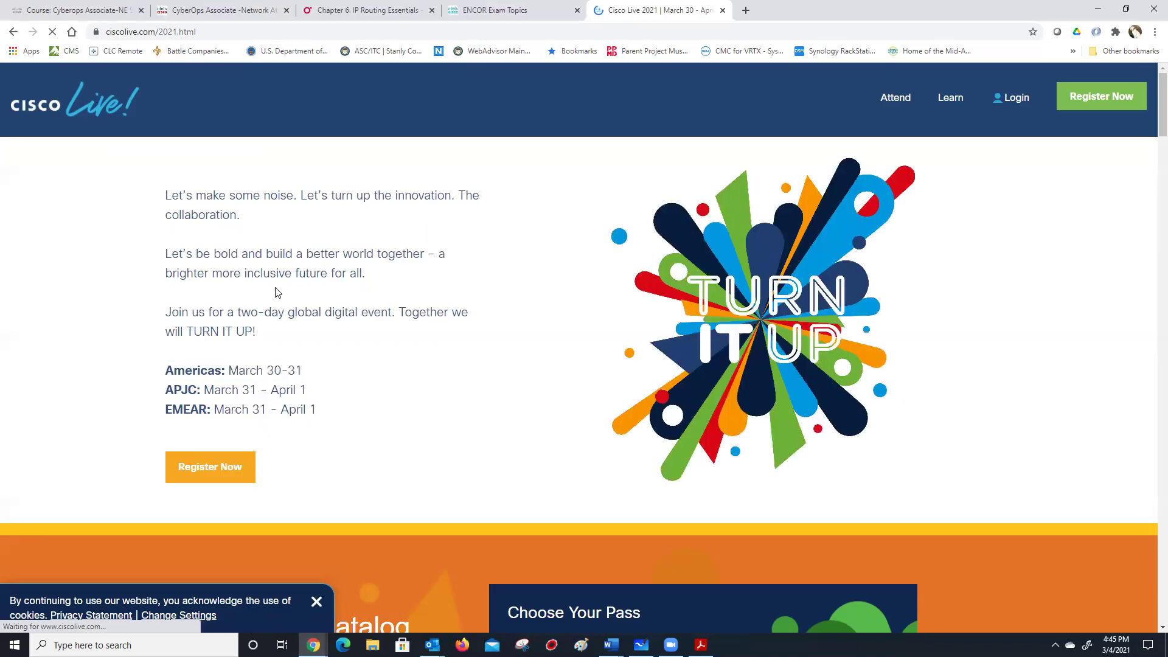
pyautogui.scroll(-3, 278, 292)
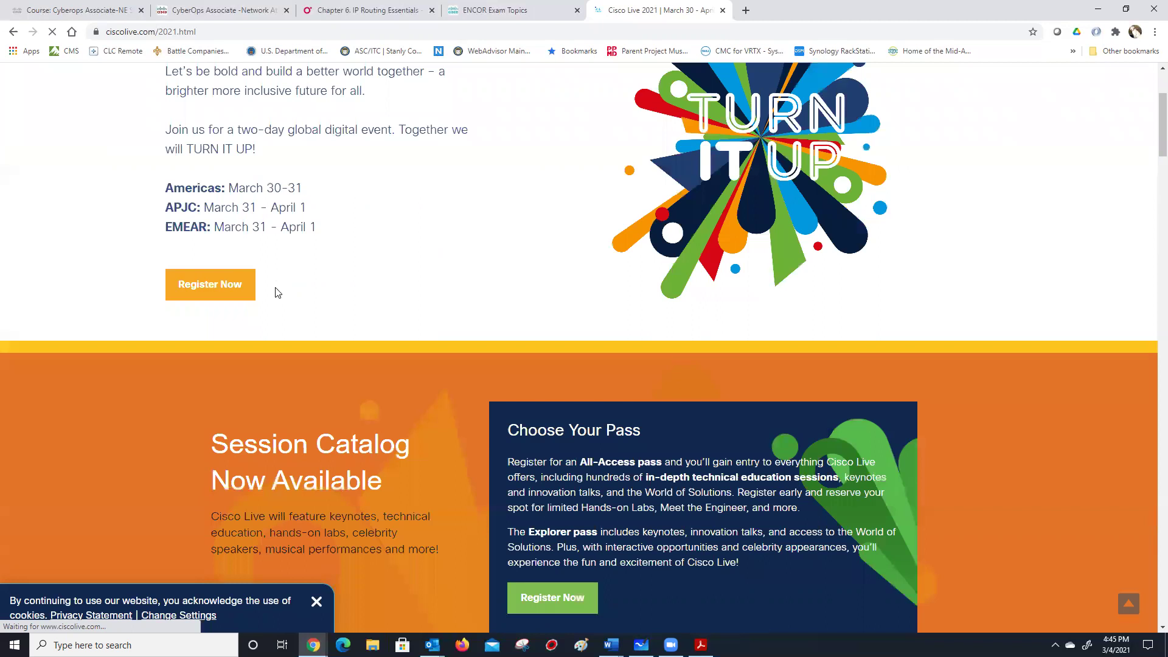
pyautogui.scroll(3, 278, 292)
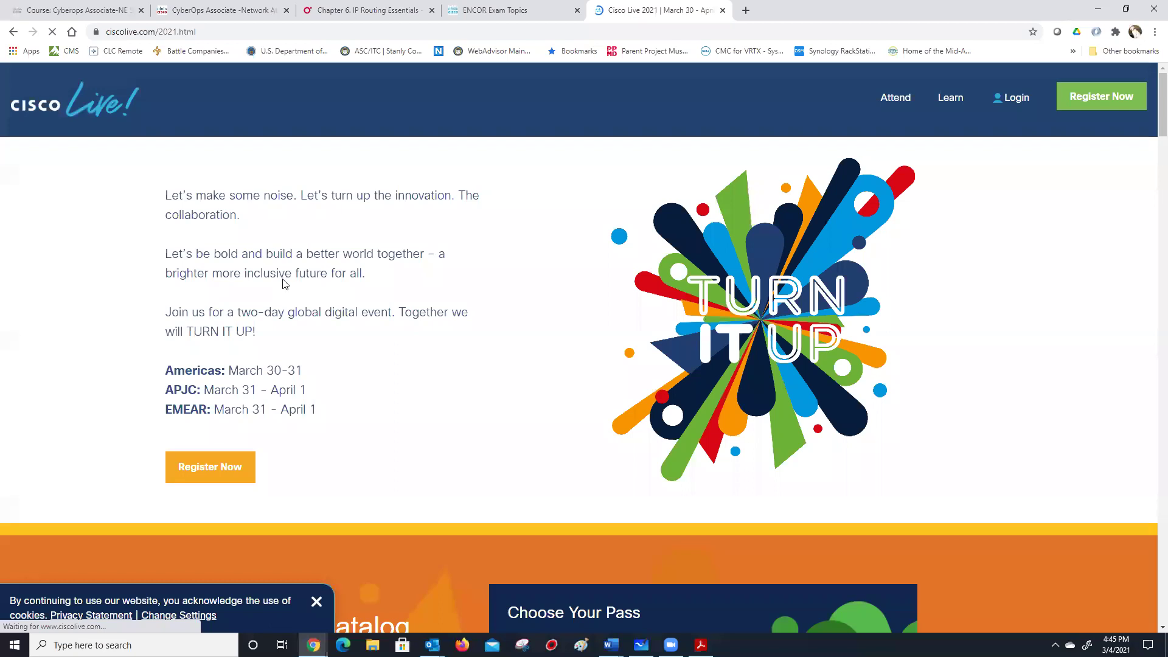
pyautogui.scroll(-6, 283, 284)
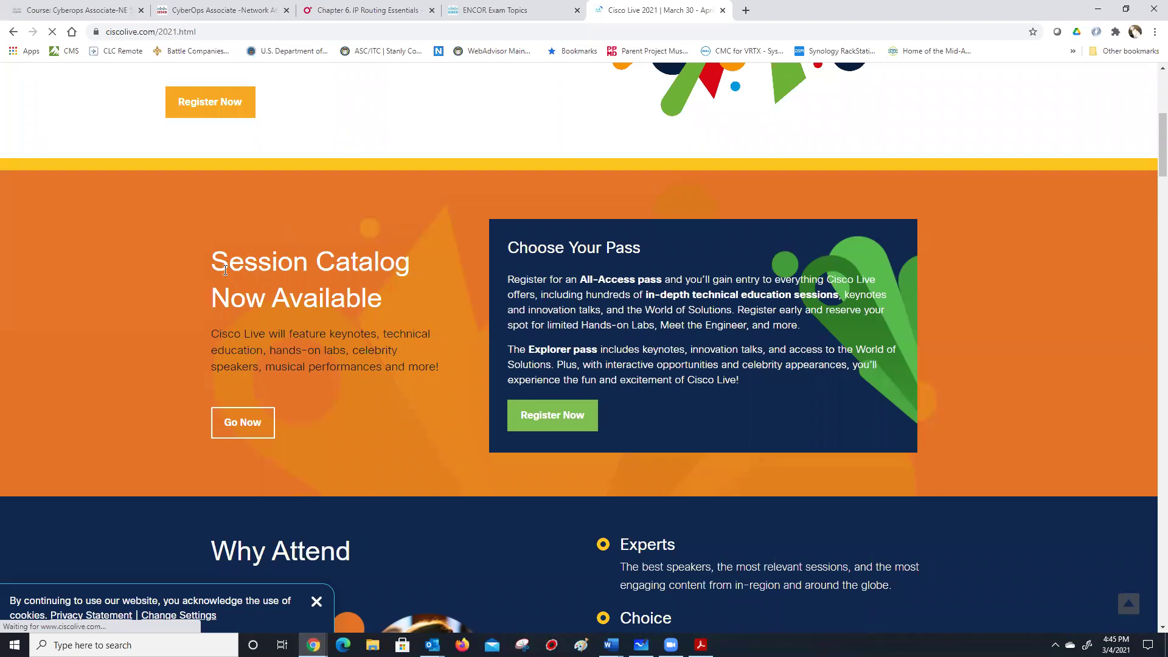
pyautogui.scroll(4, 219, 284)
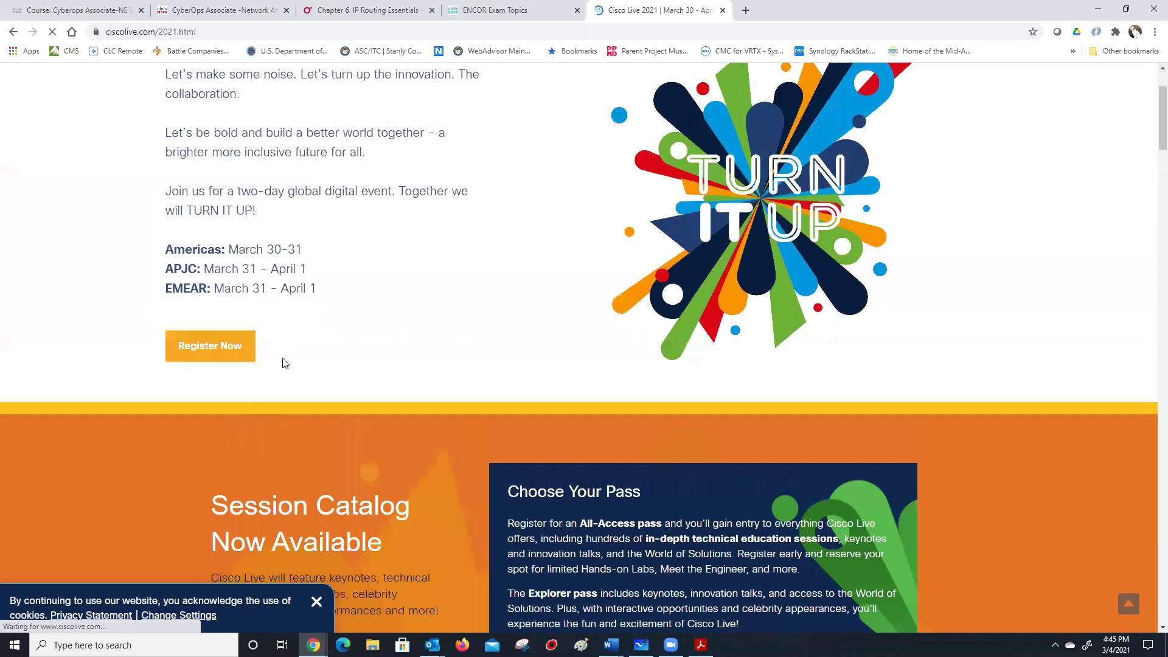